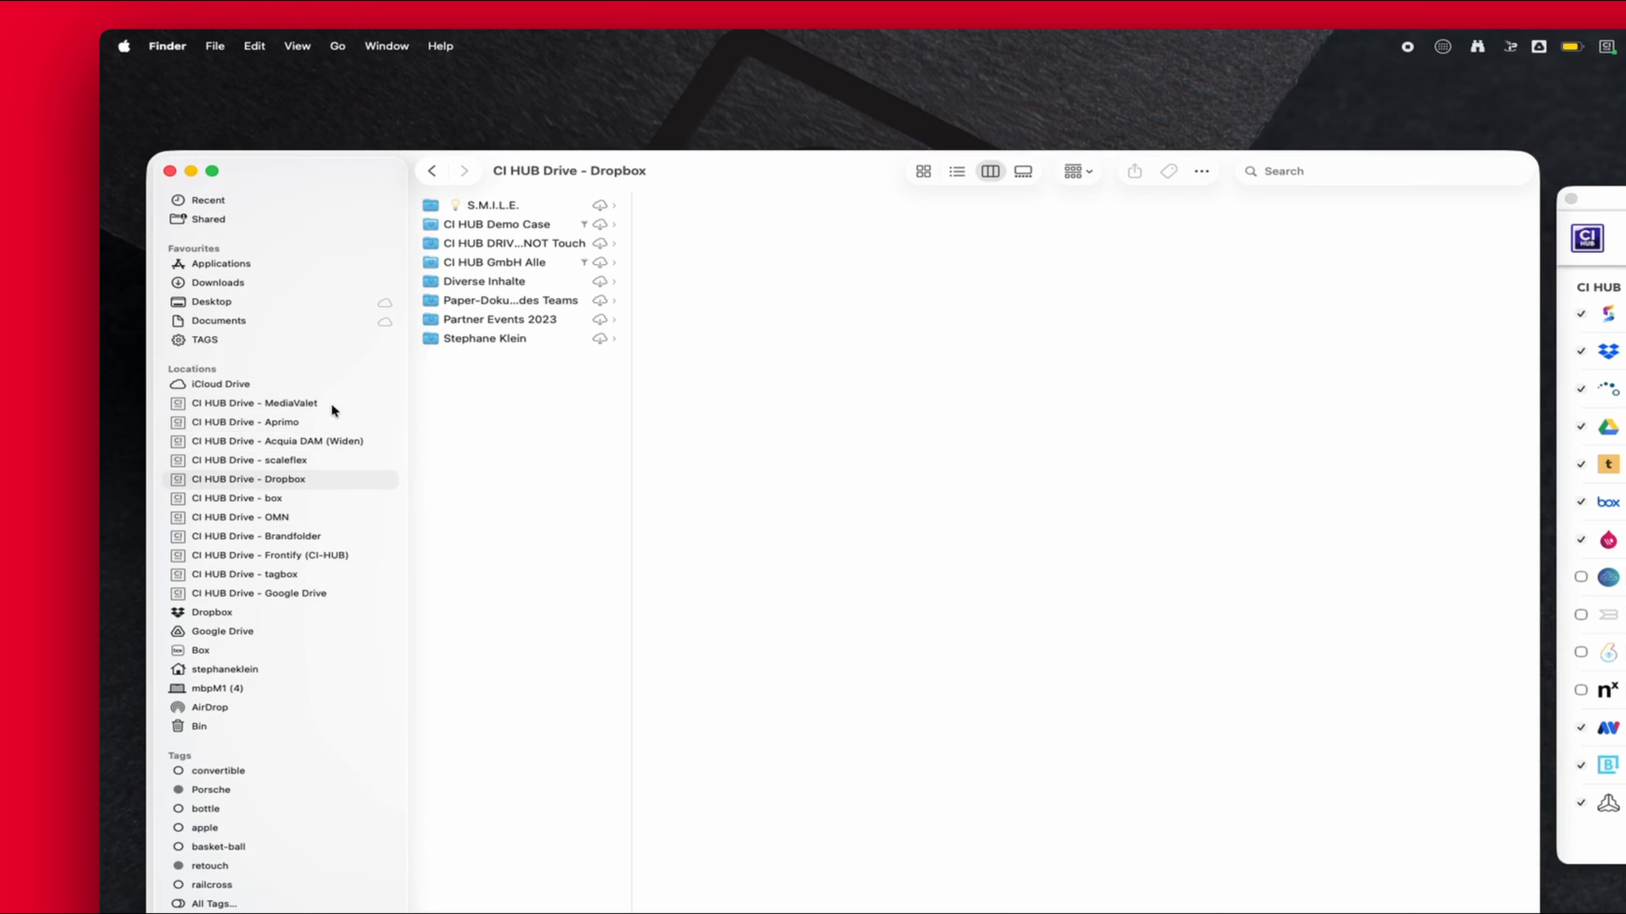
Open the 1-apollon-Demo-Images folder in the CI HUB Drive for MediaValet, under Categories, Library, Axel test folder
left_click(322, 403)
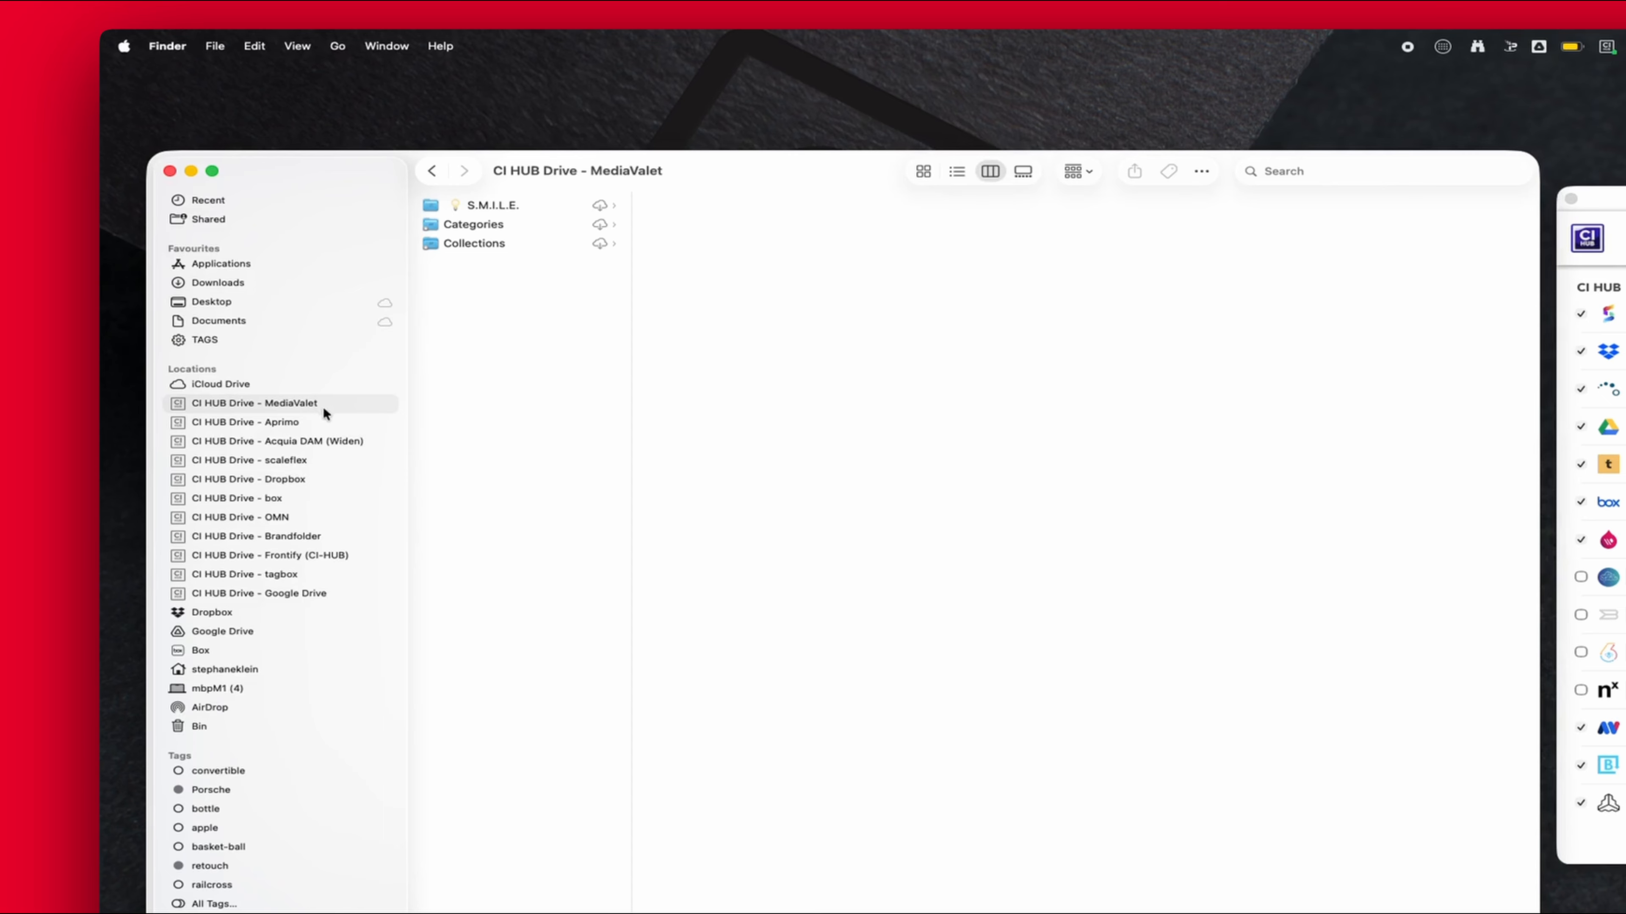
left_click(512, 224)
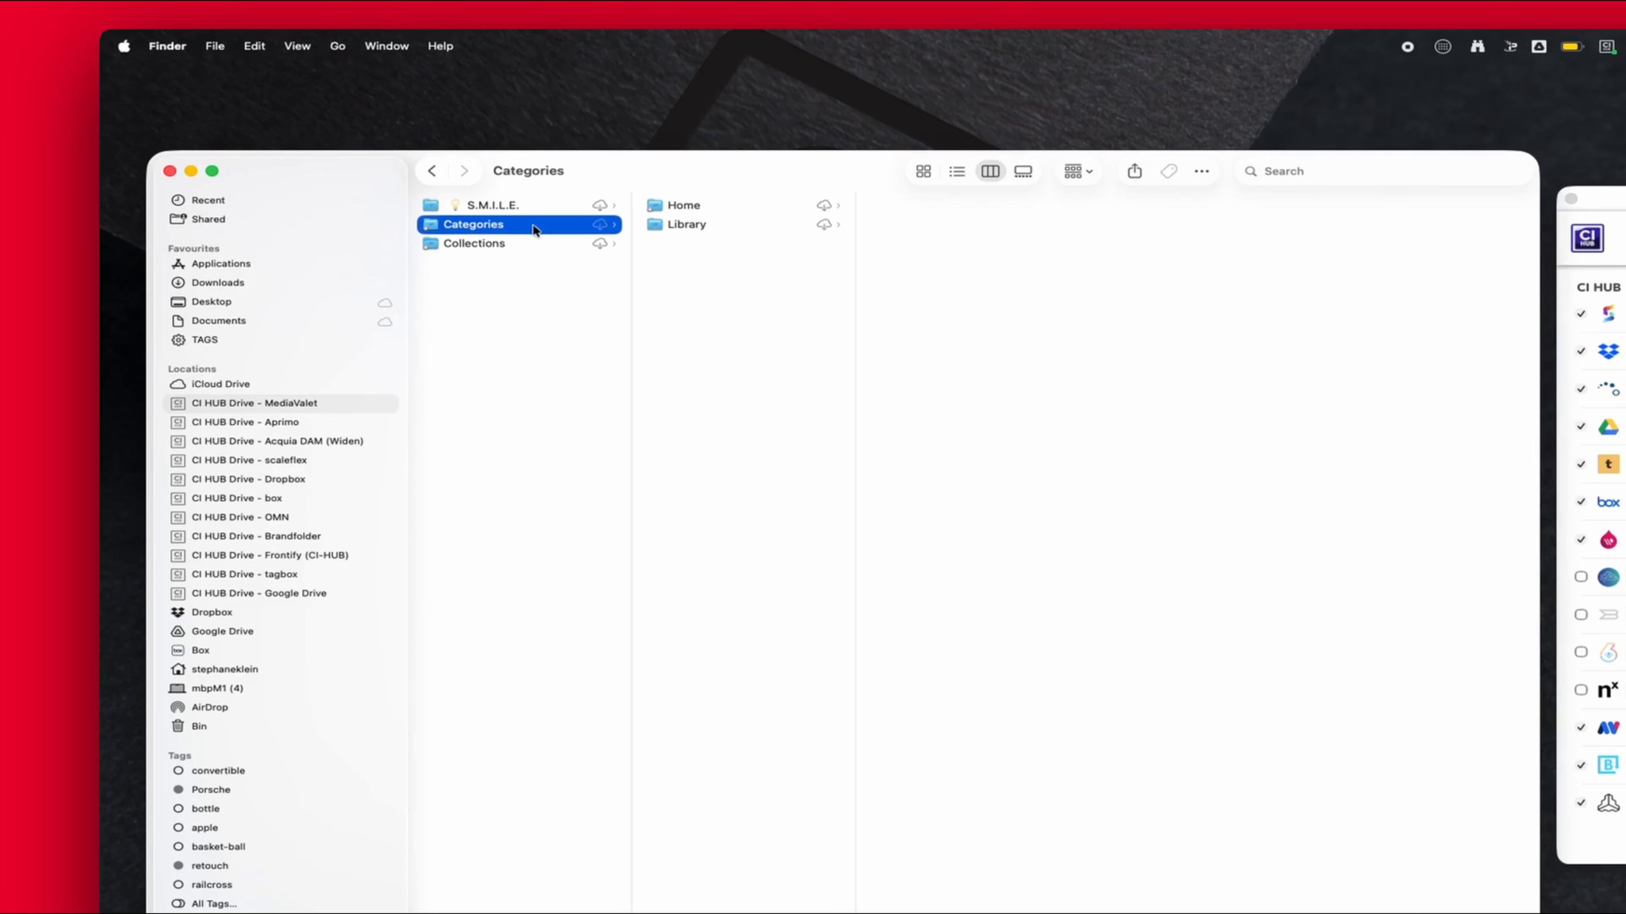
left_click(698, 224)
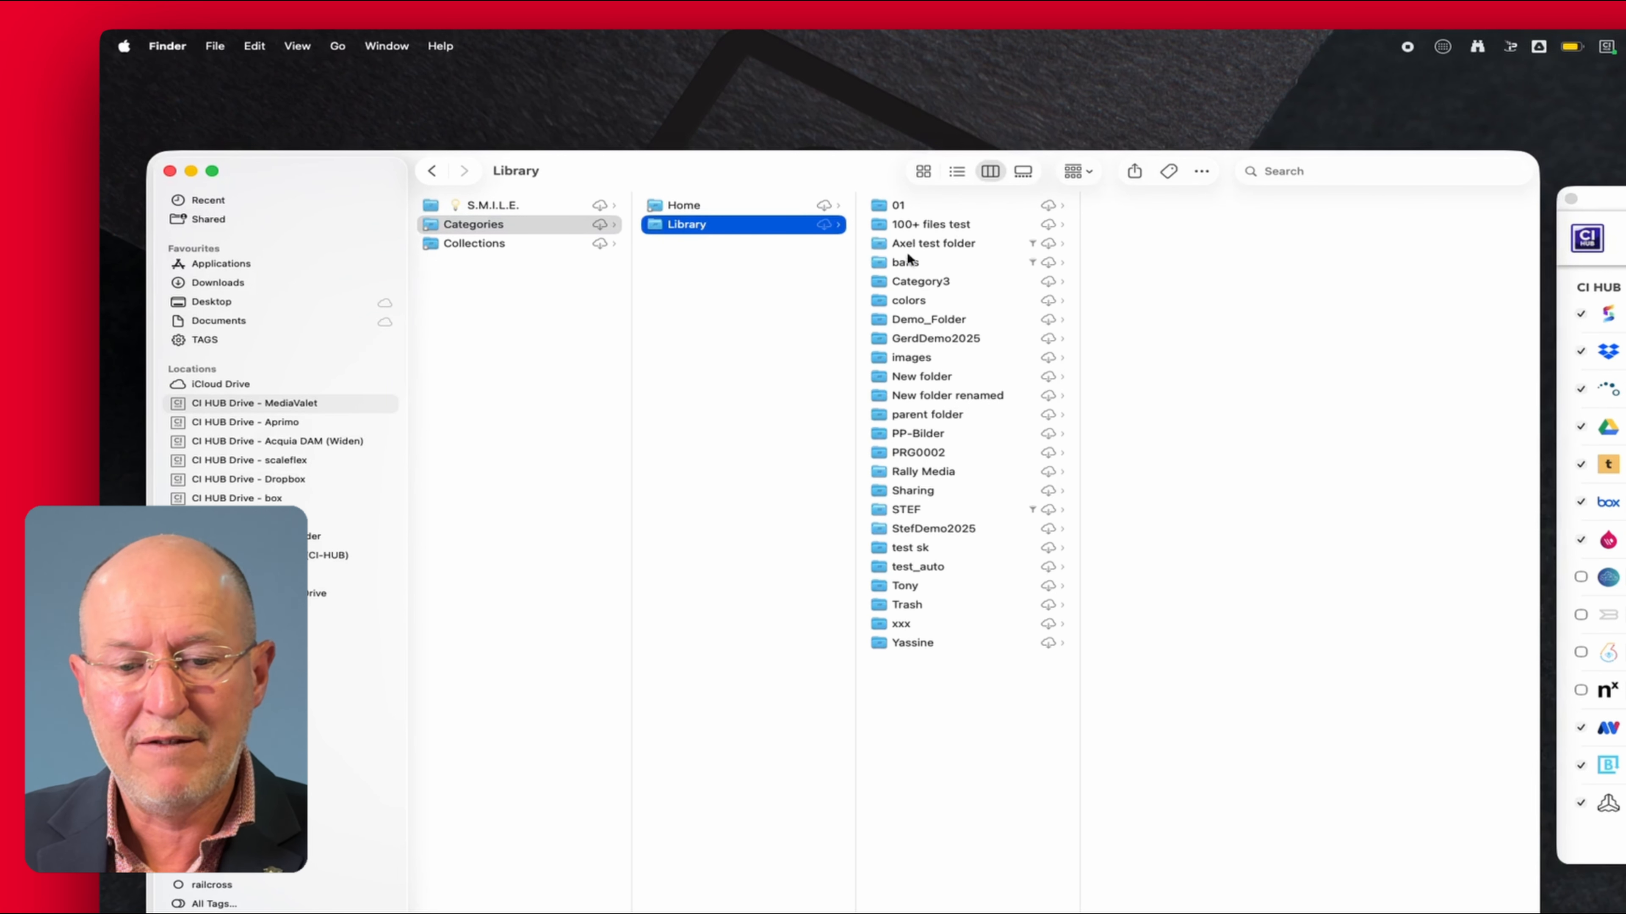
left_click(960, 245)
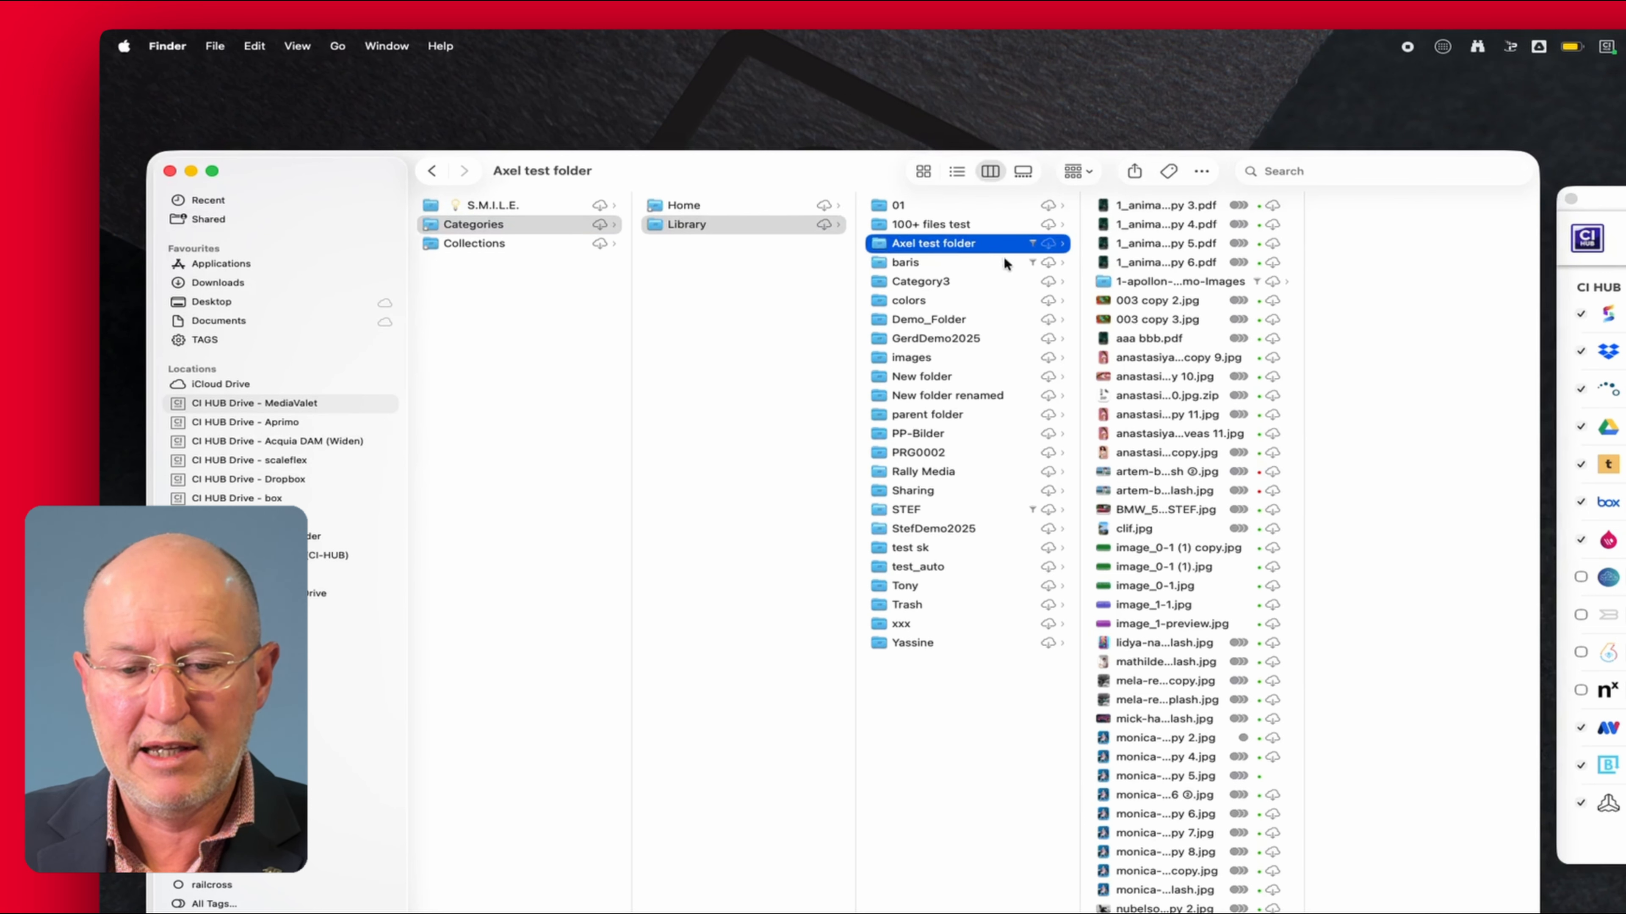
left_click(1162, 282)
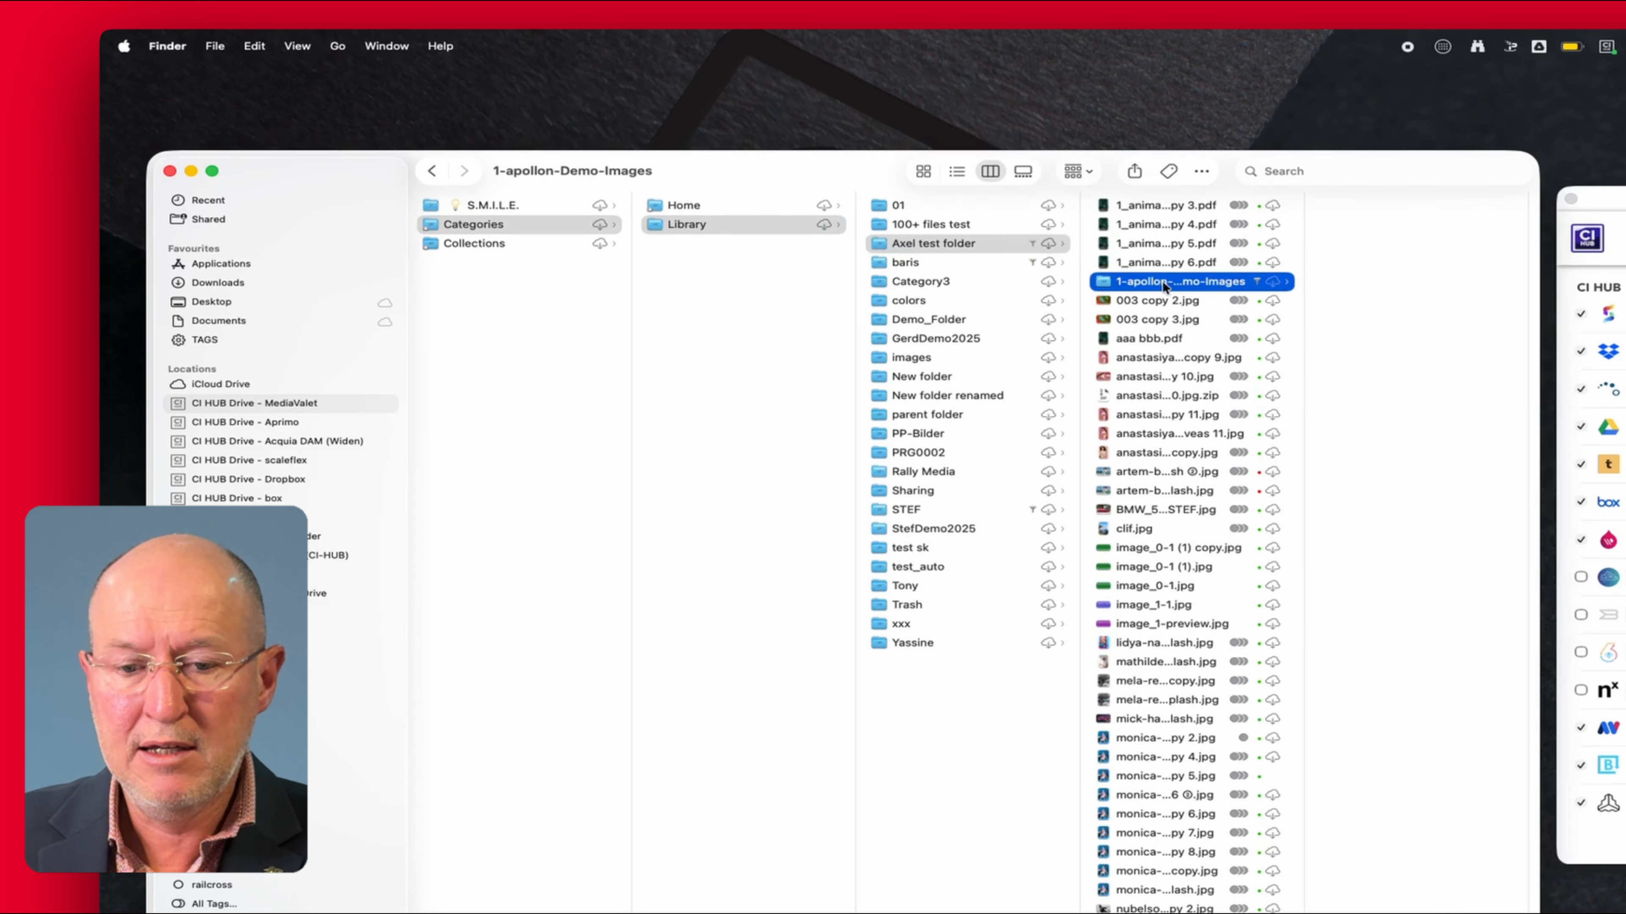
left_click(1163, 281)
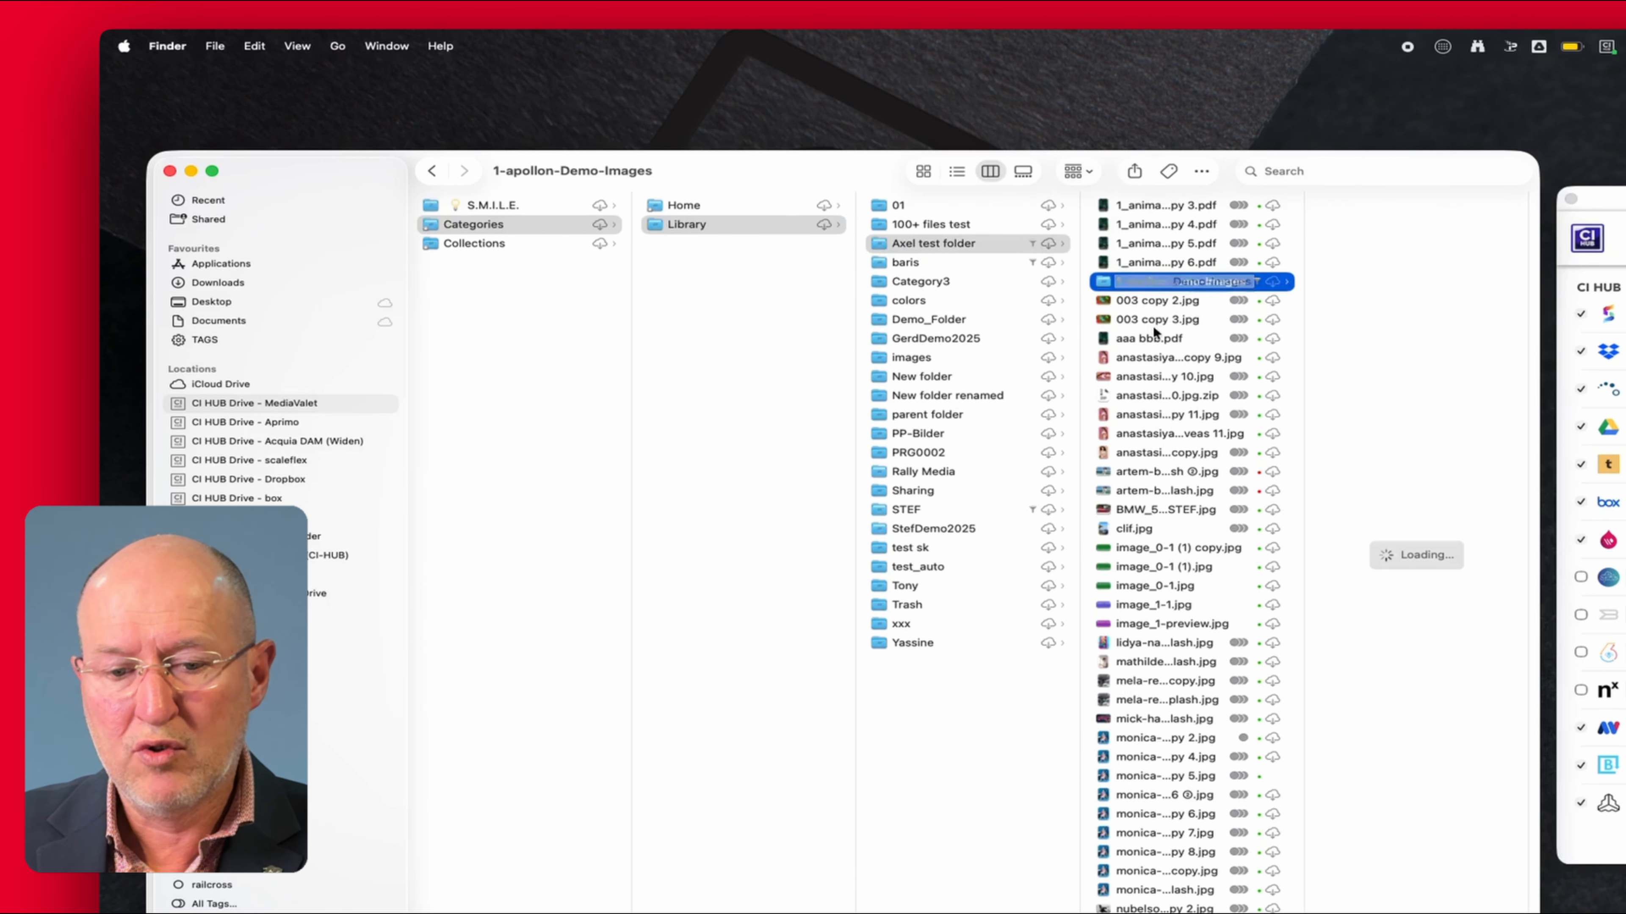
View 1-apollon-Demo-Images as enlarged icons and examine the image thumbnails and their approval status badges
left_click(924, 172)
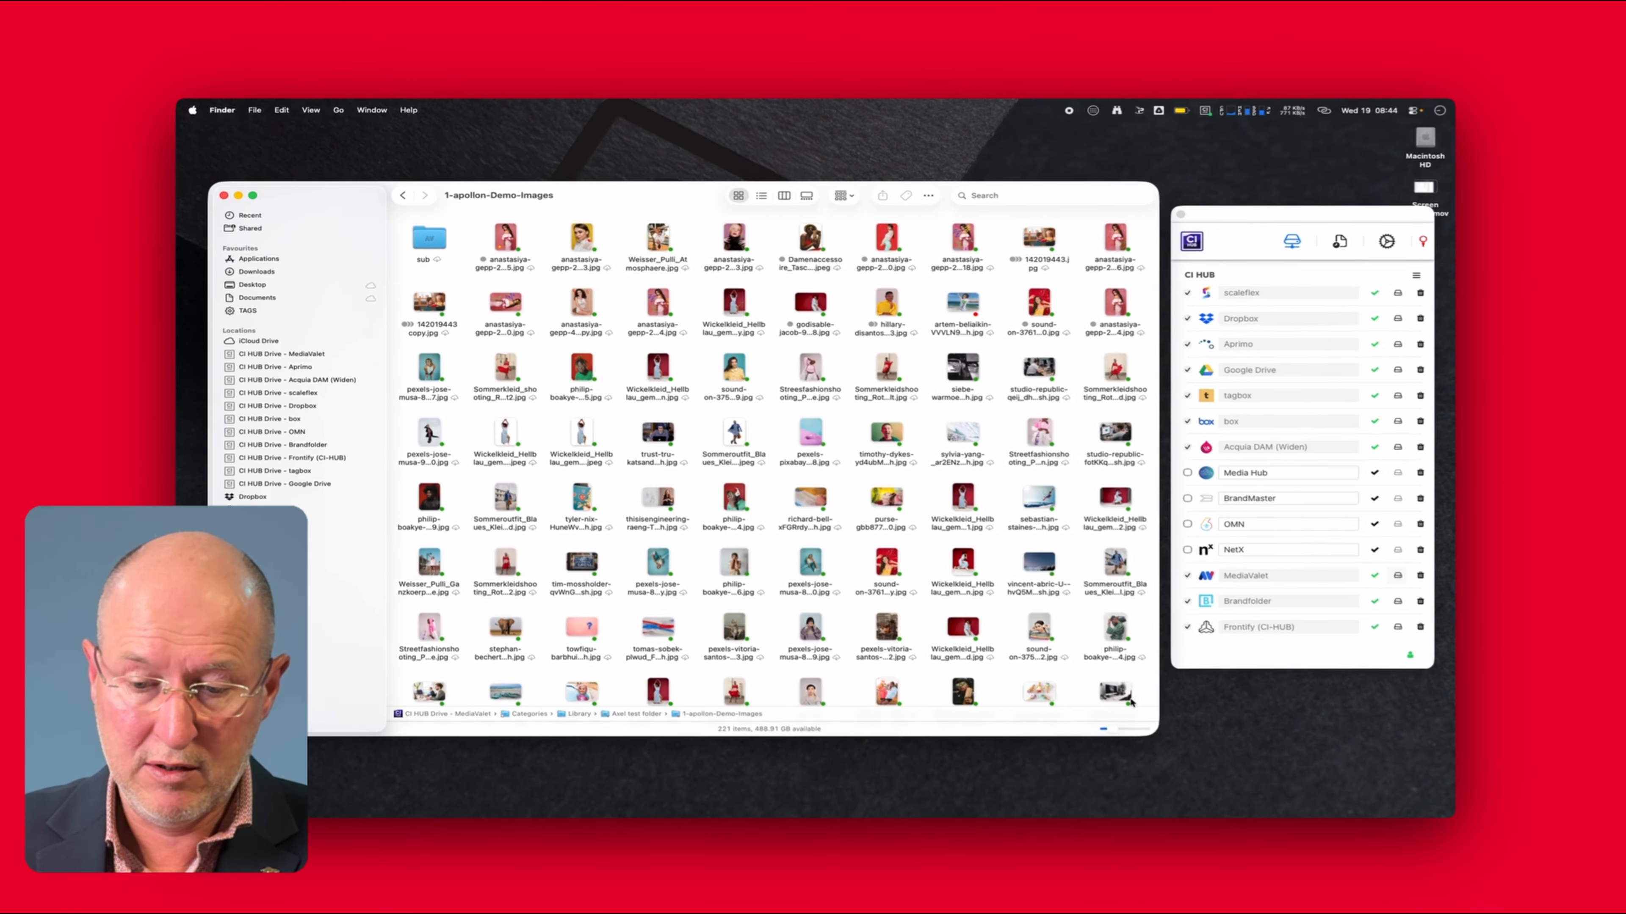
left_click_drag(1104, 729, 1118, 731)
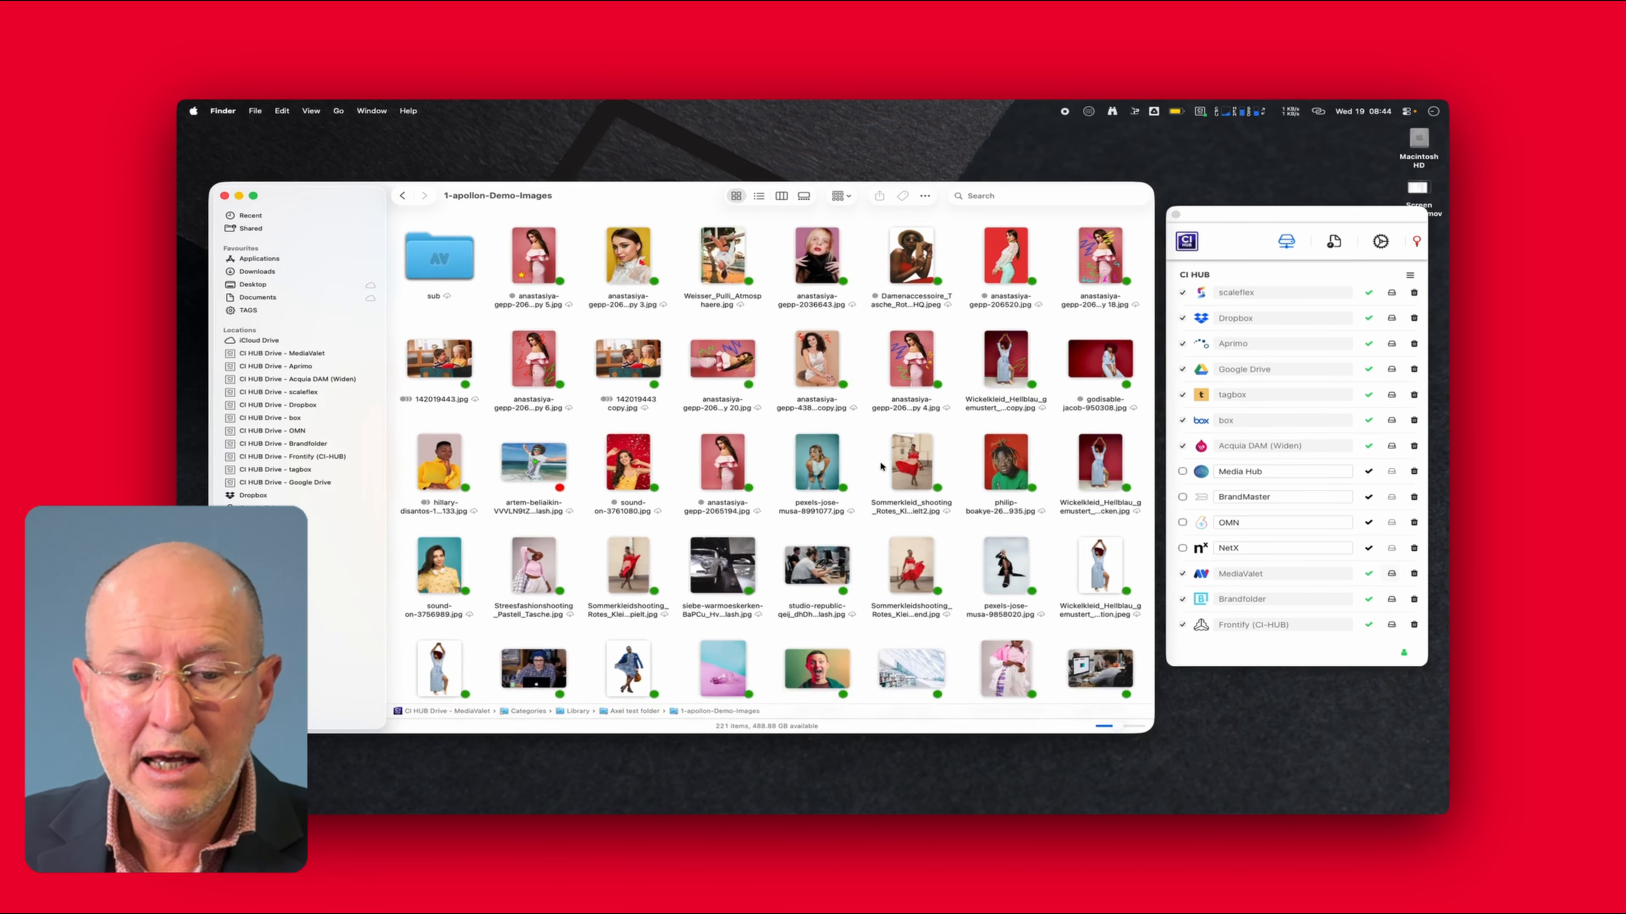
scroll(876, 466, "down", 2)
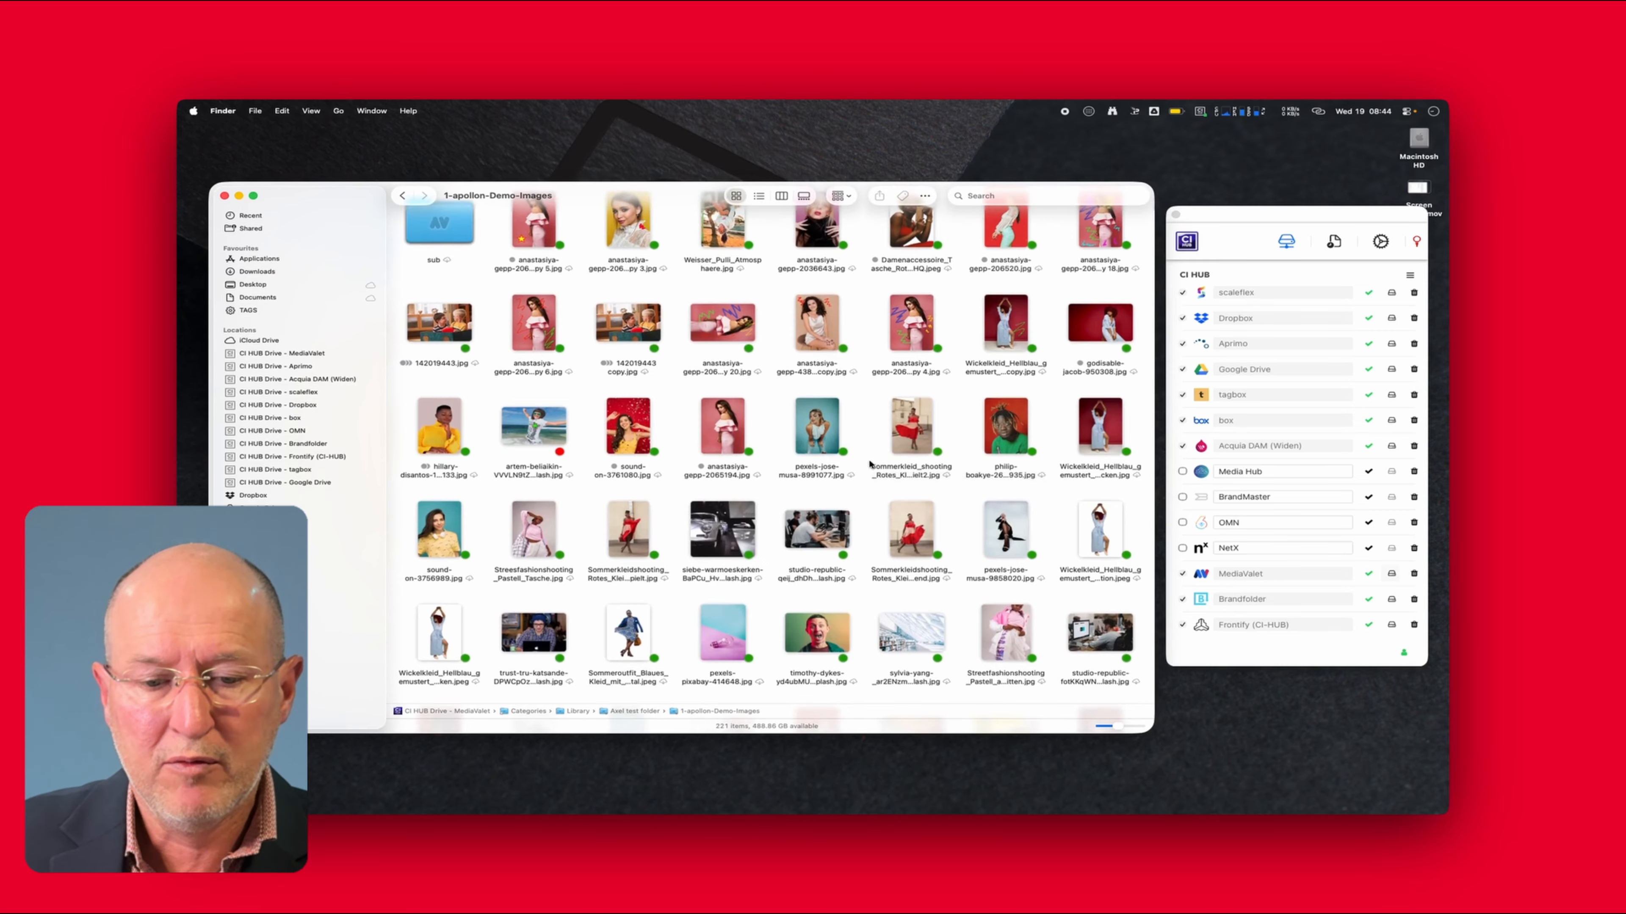
scroll(869, 462, "down", 15)
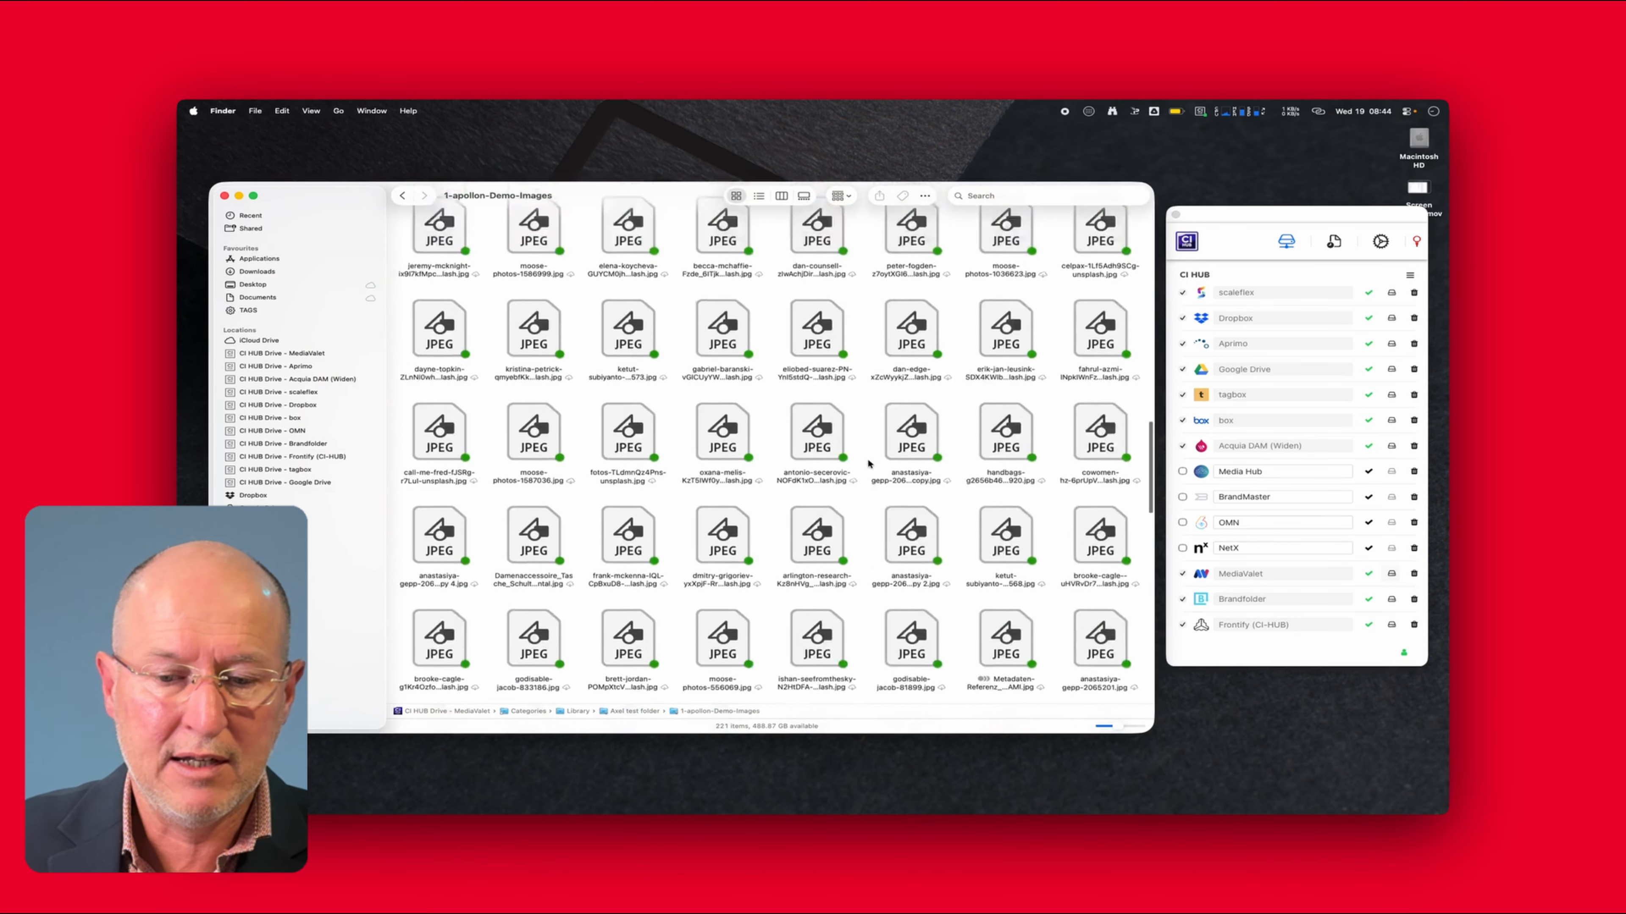
scroll(868, 462, "up", 3)
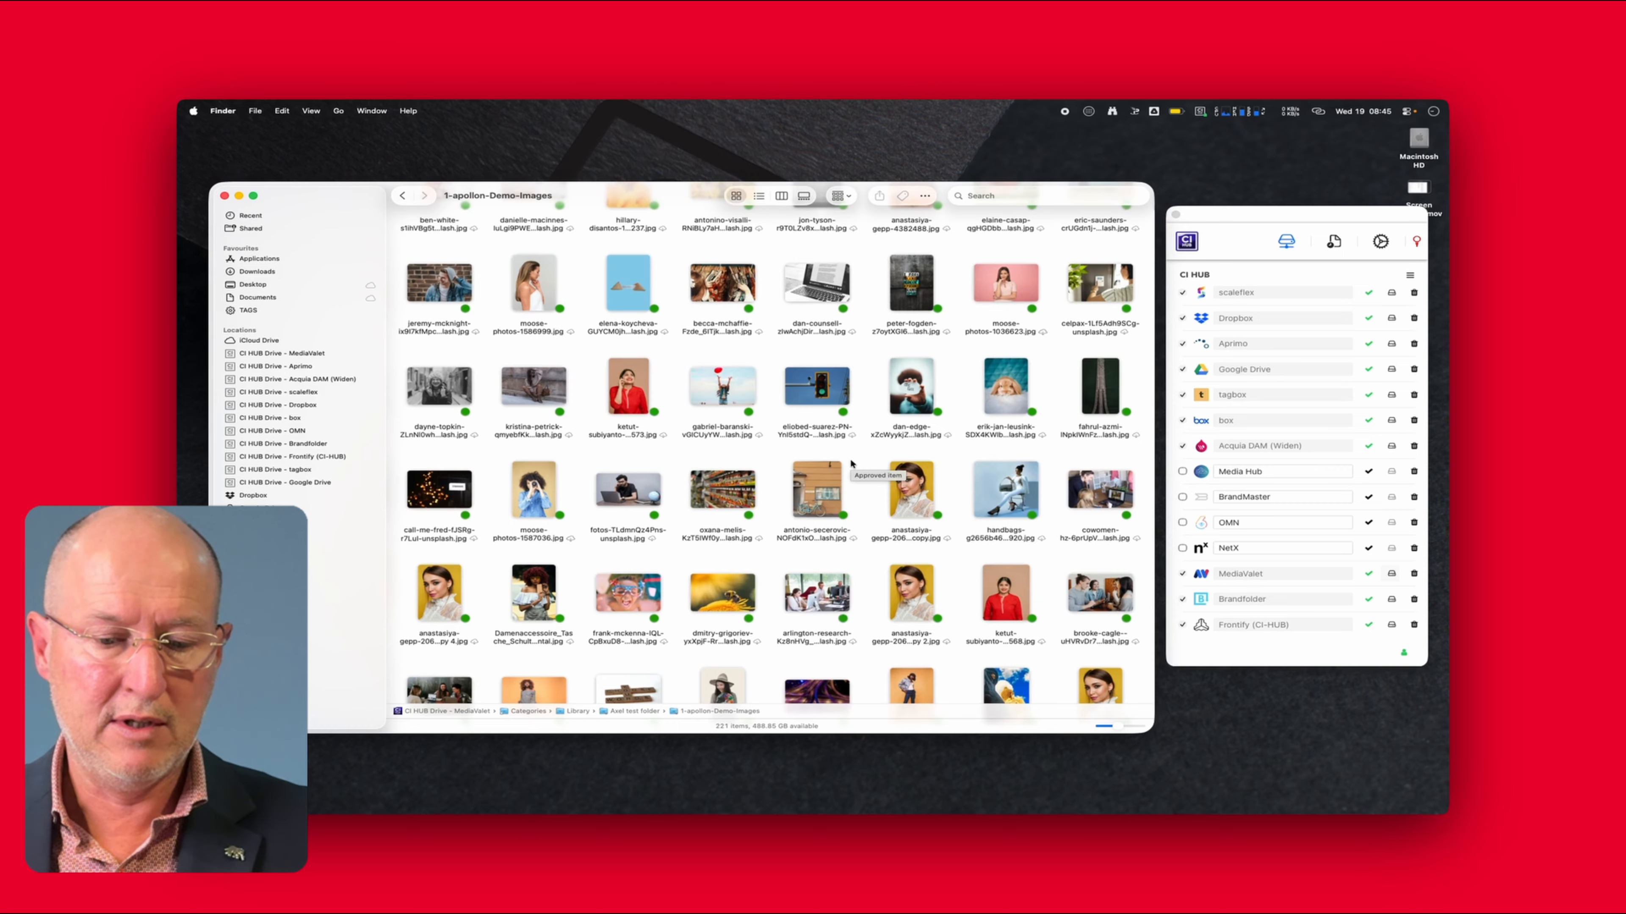
scroll(854, 464, "down", 2)
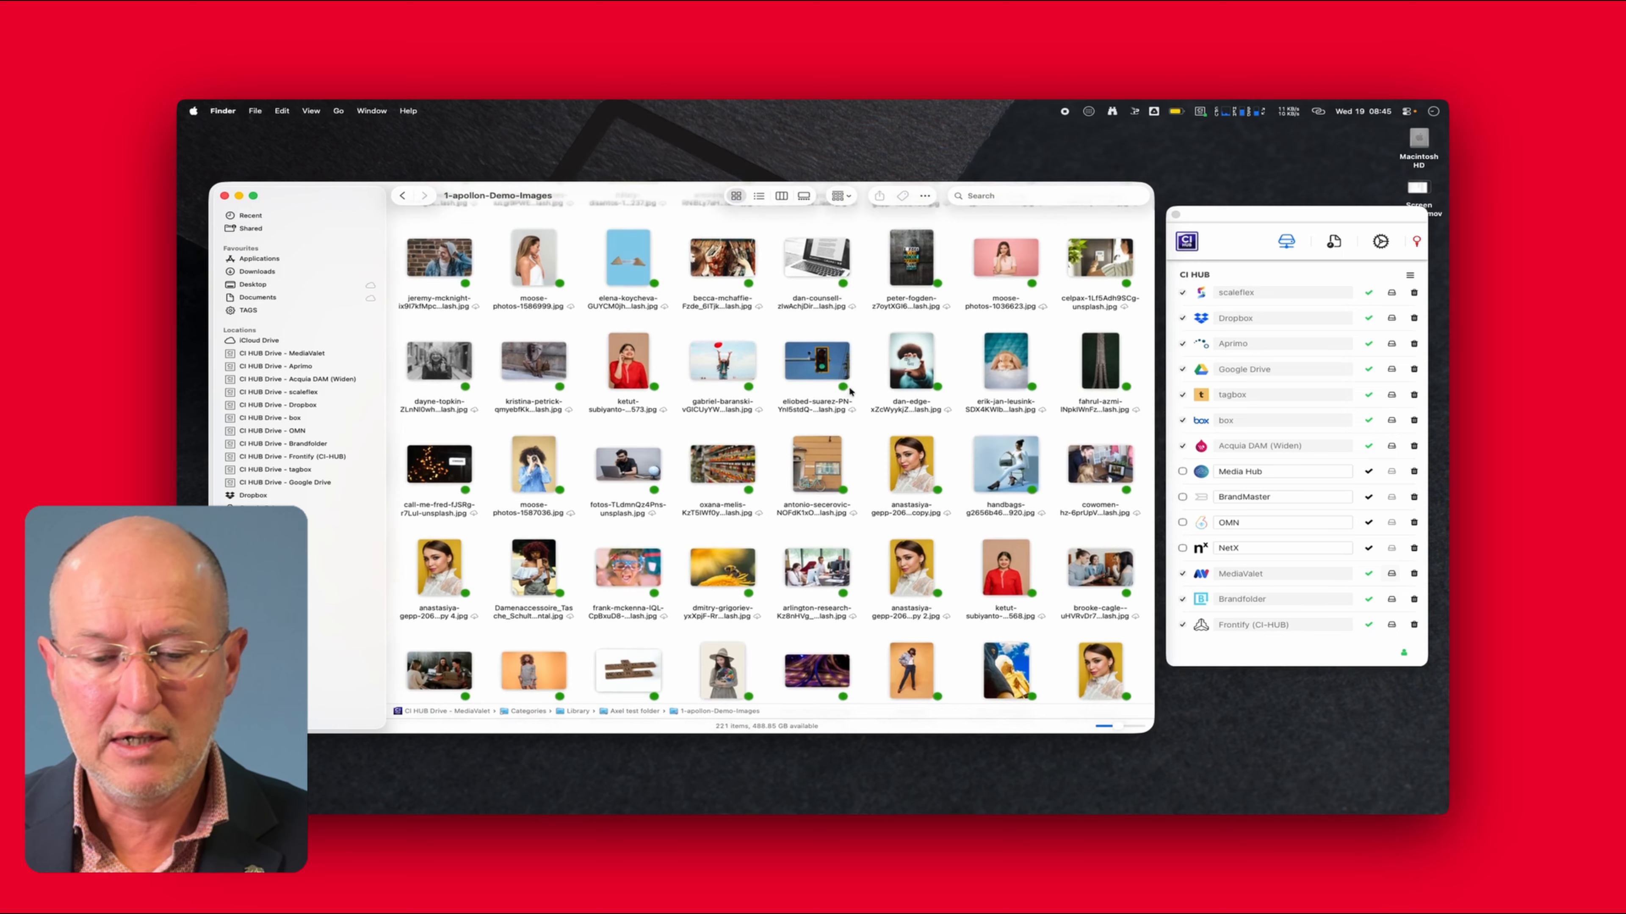
scroll(845, 391, "up", 8)
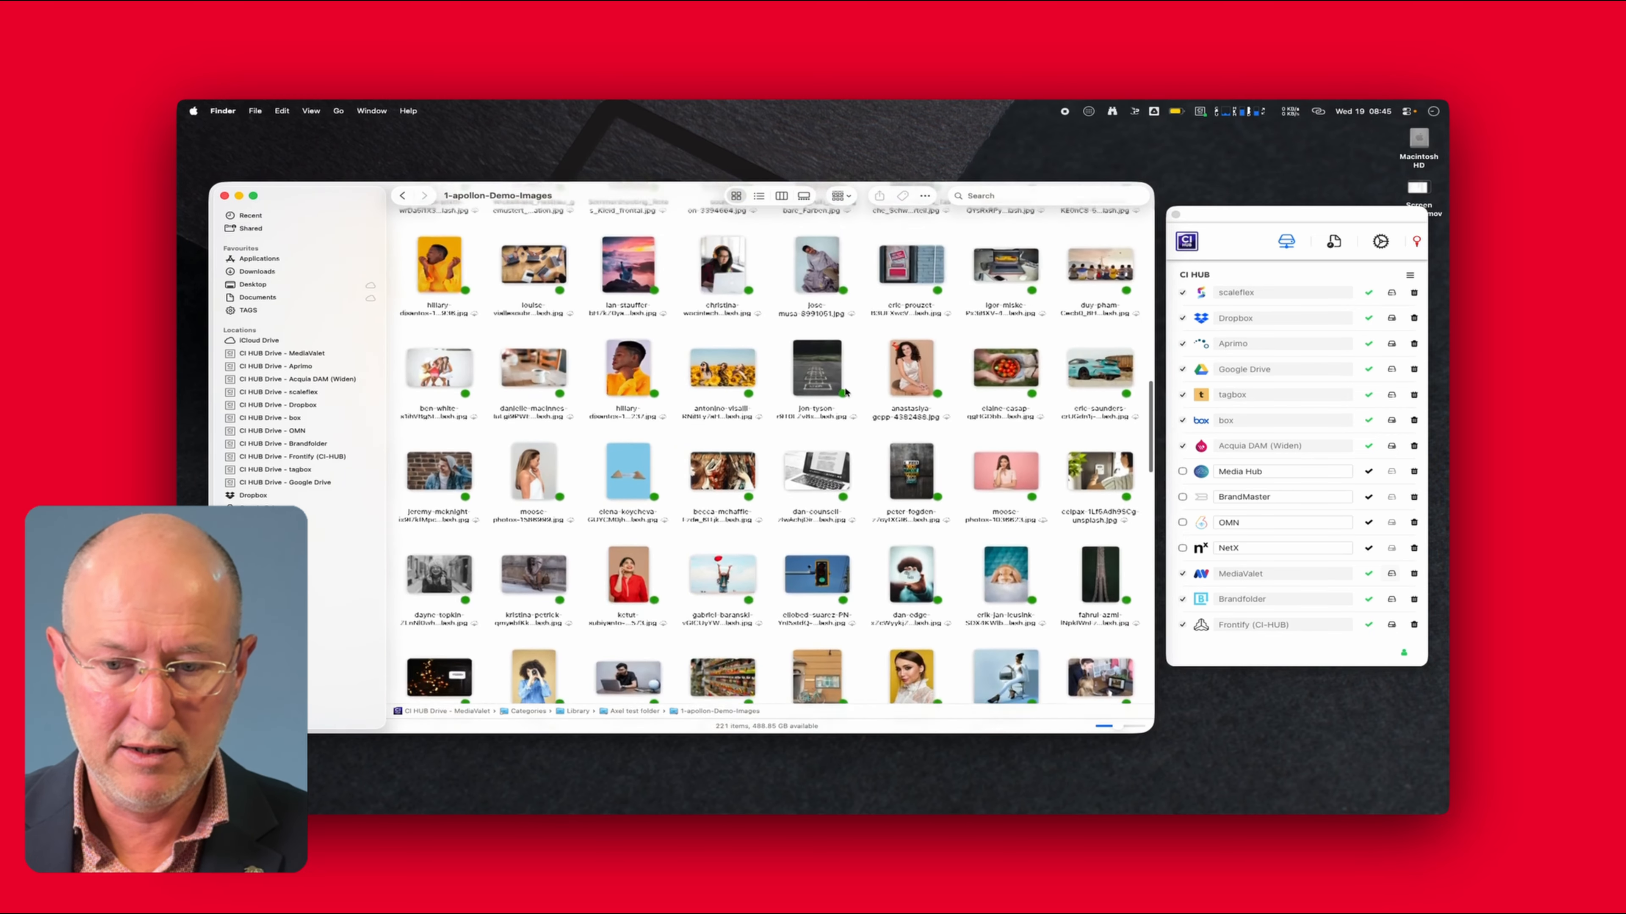
scroll(845, 392, "up", 8)
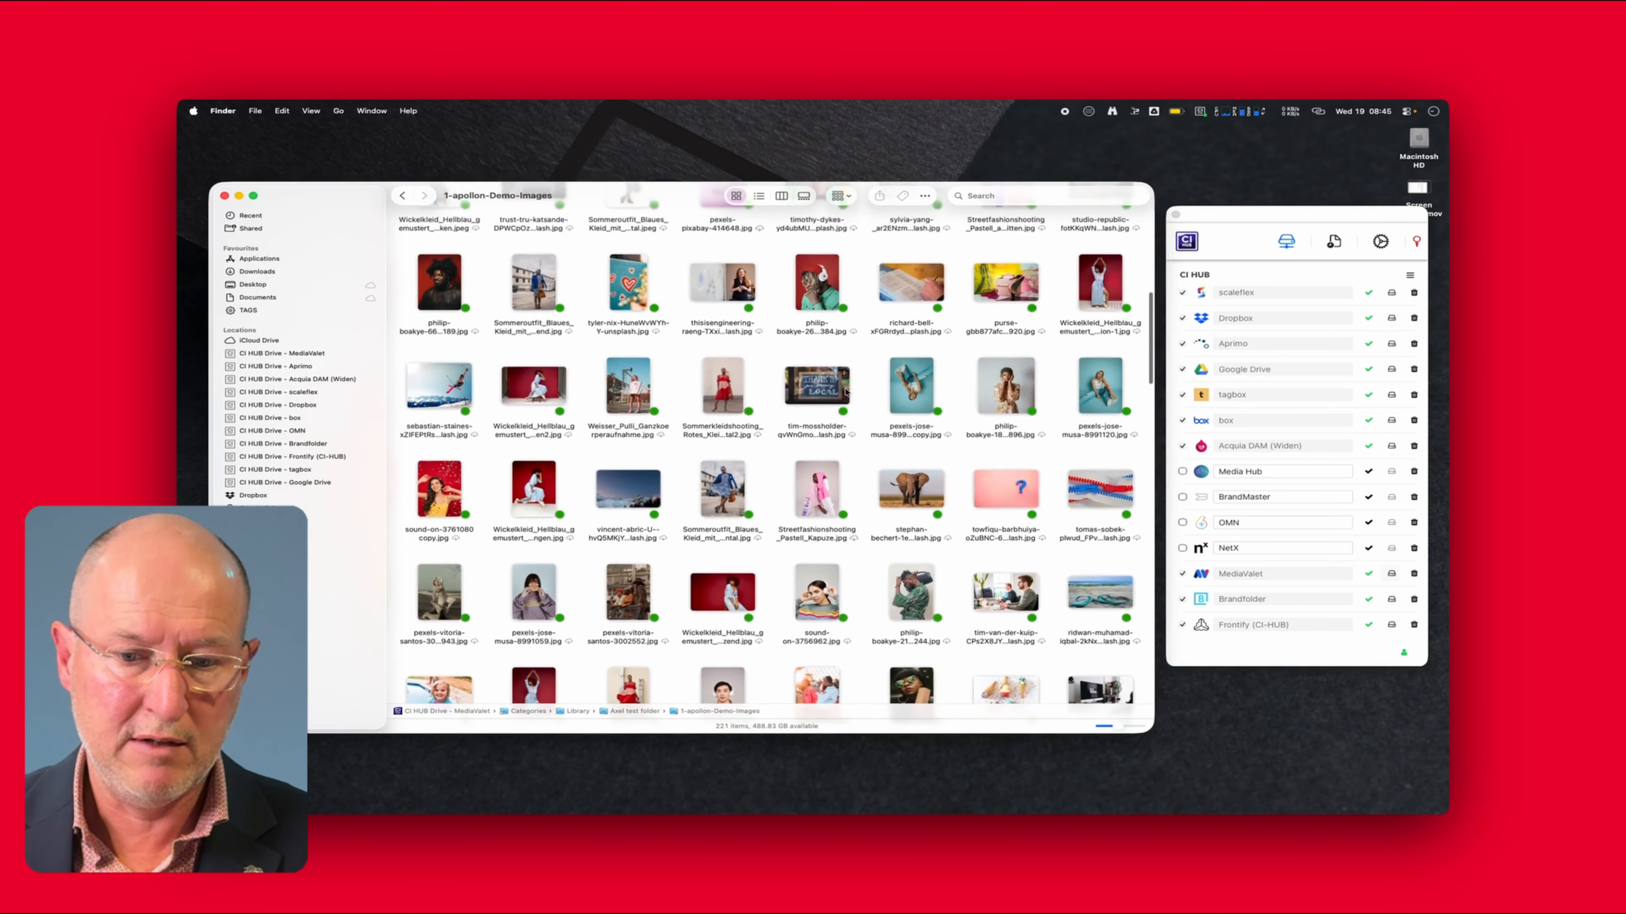
scroll(845, 392, "up", 2)
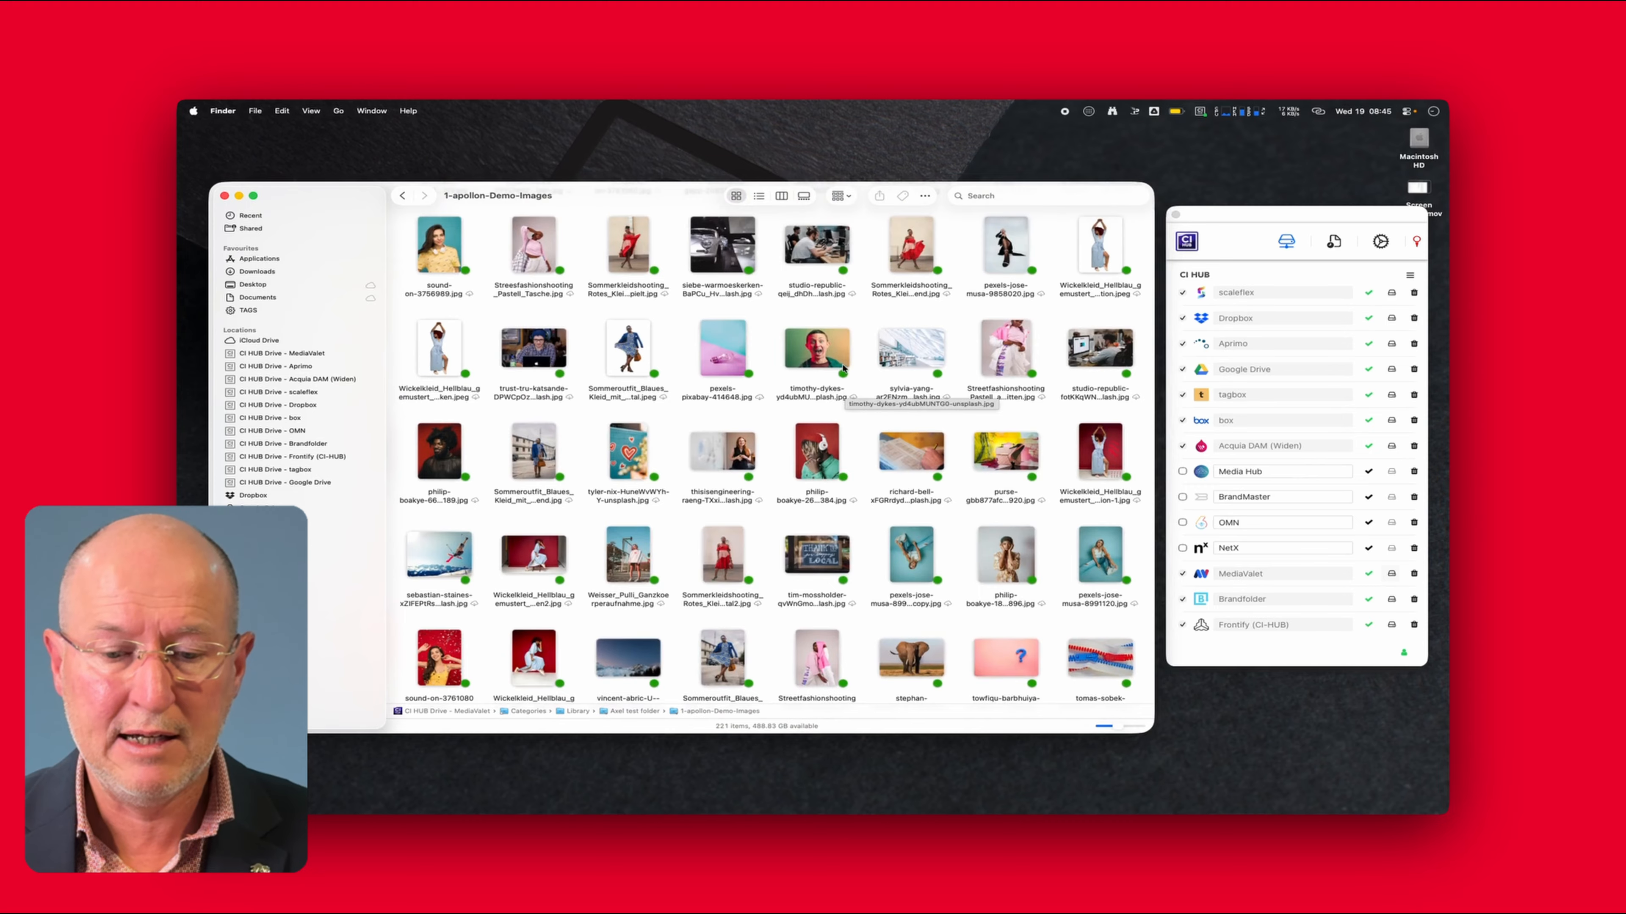
mouse_move(841, 375)
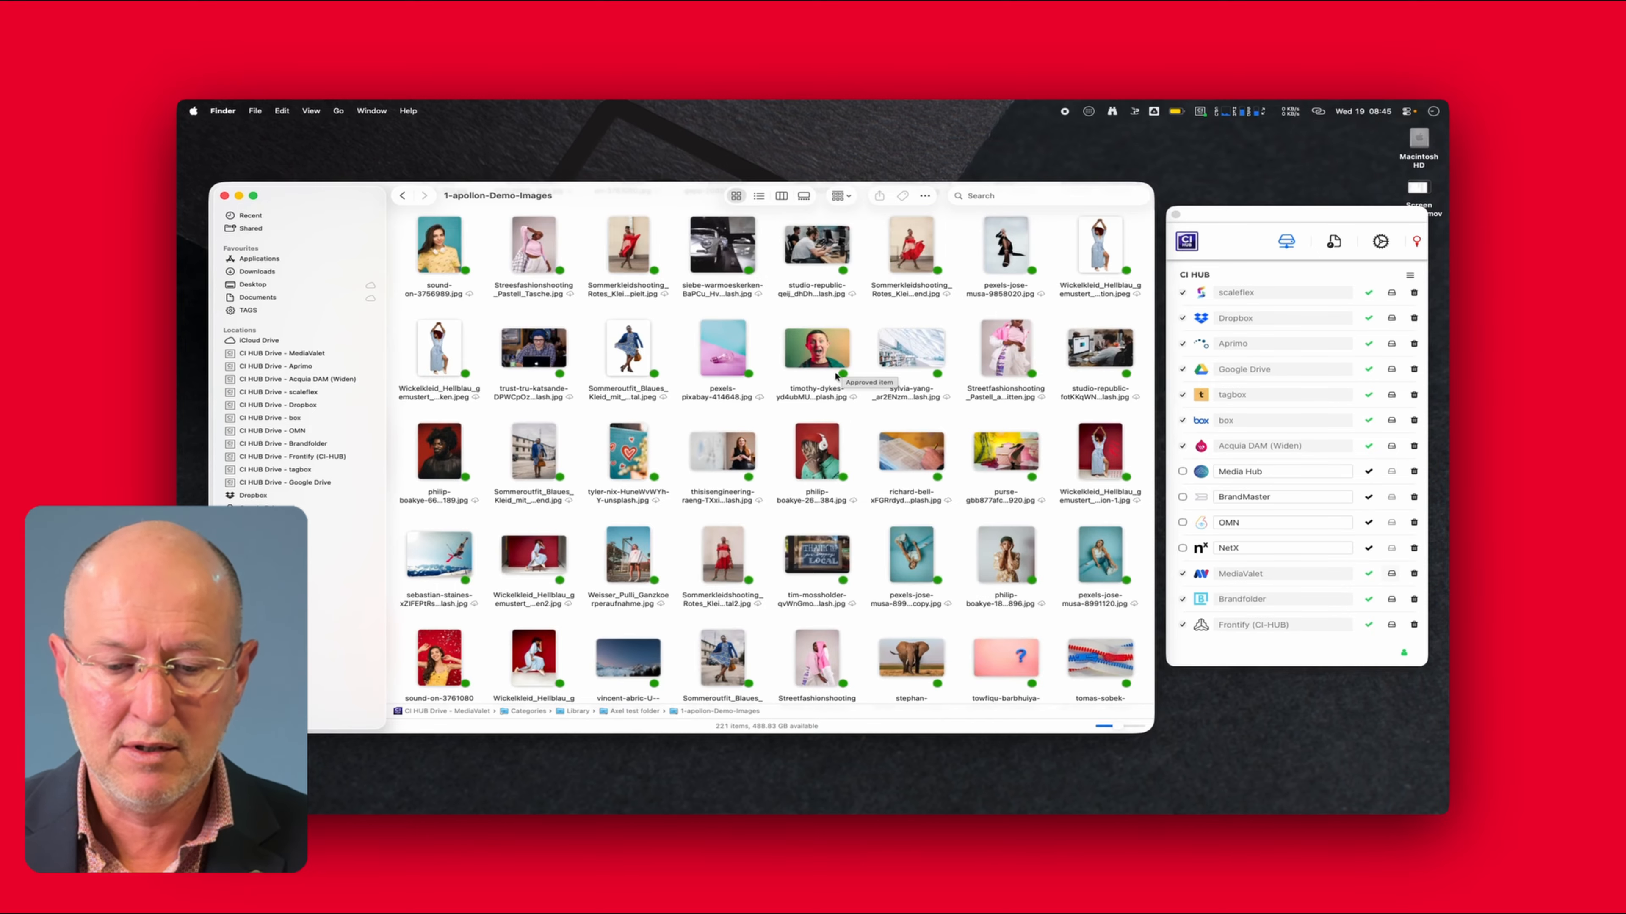
scroll(835, 375, "up", 5)
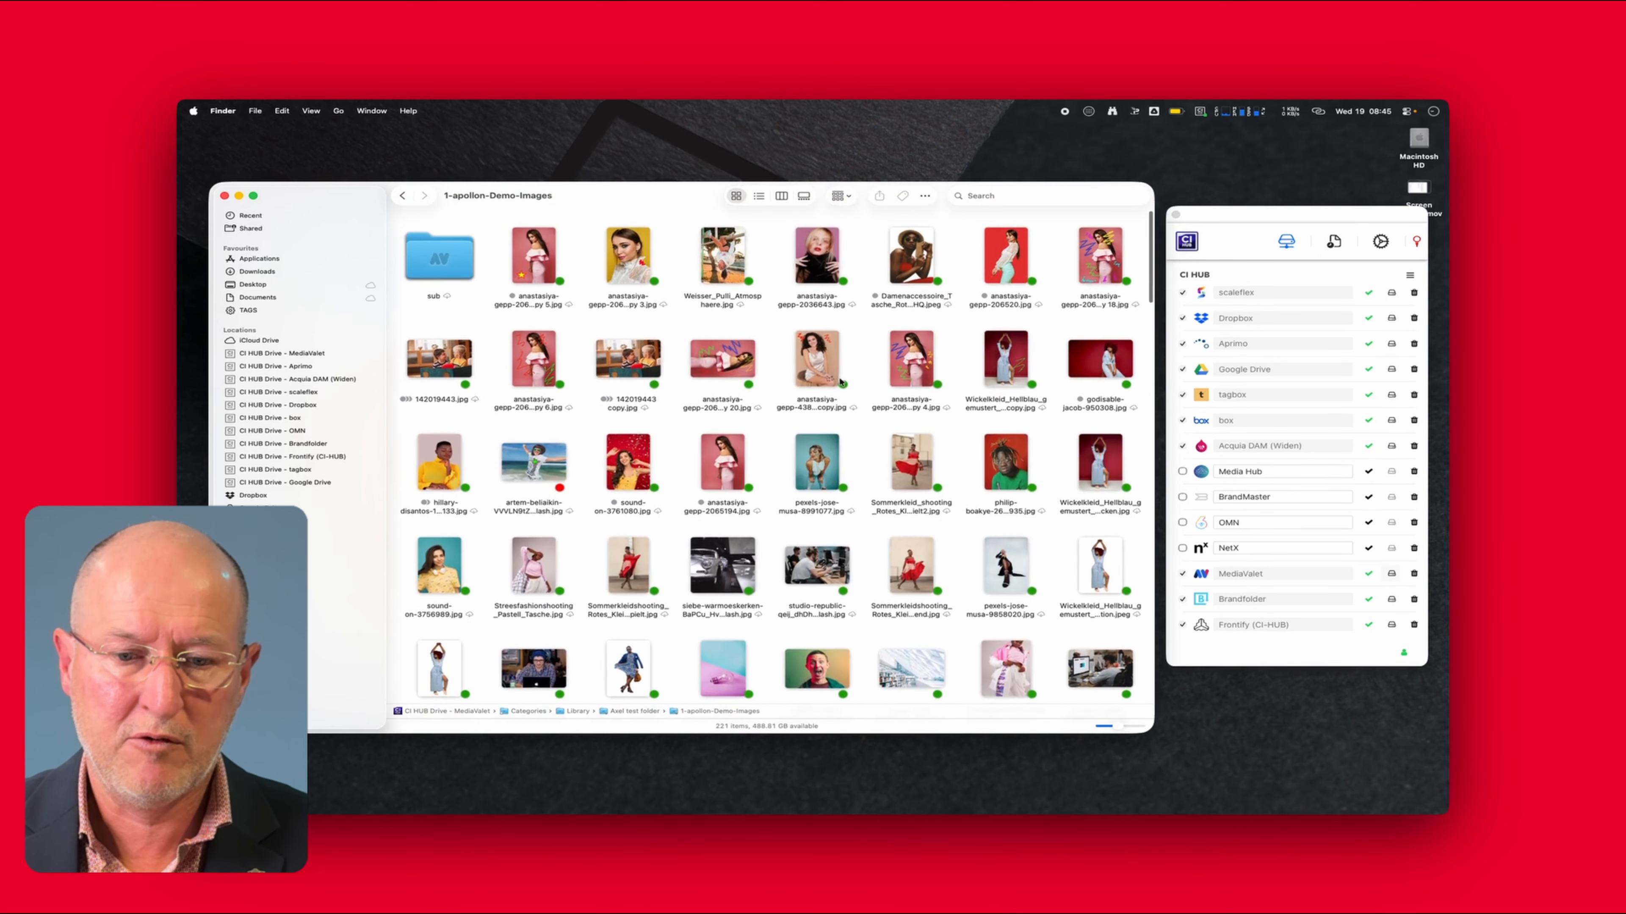
Return to the column view and inspect the preview, file information and tags of aaa bbb.pdf
left_click(782, 197)
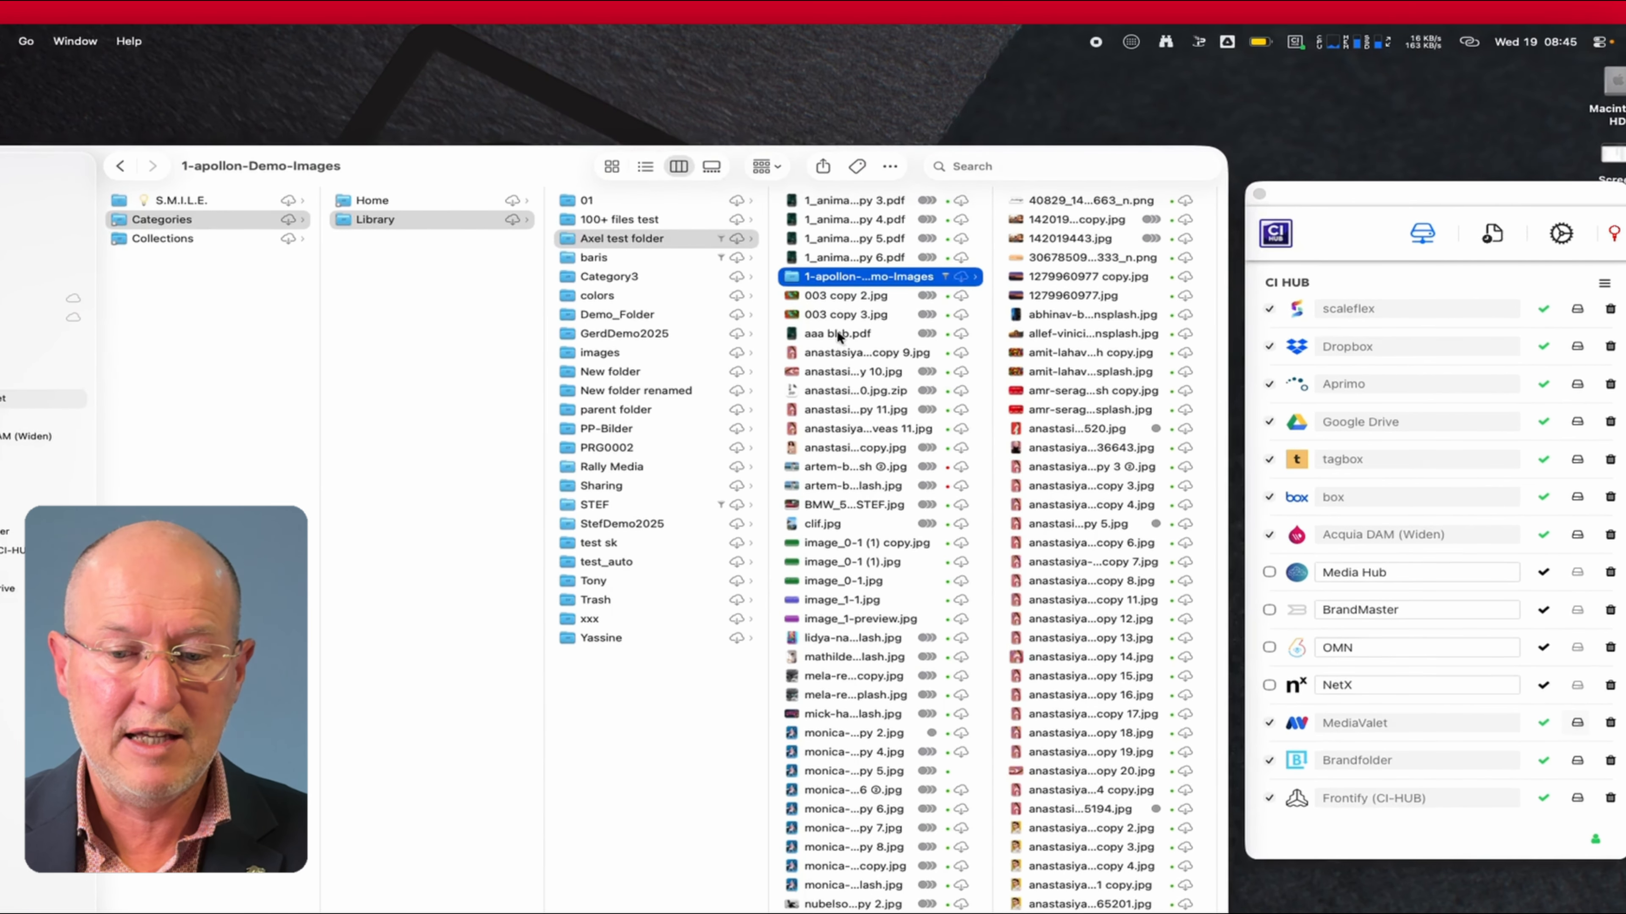
left_click(891, 312)
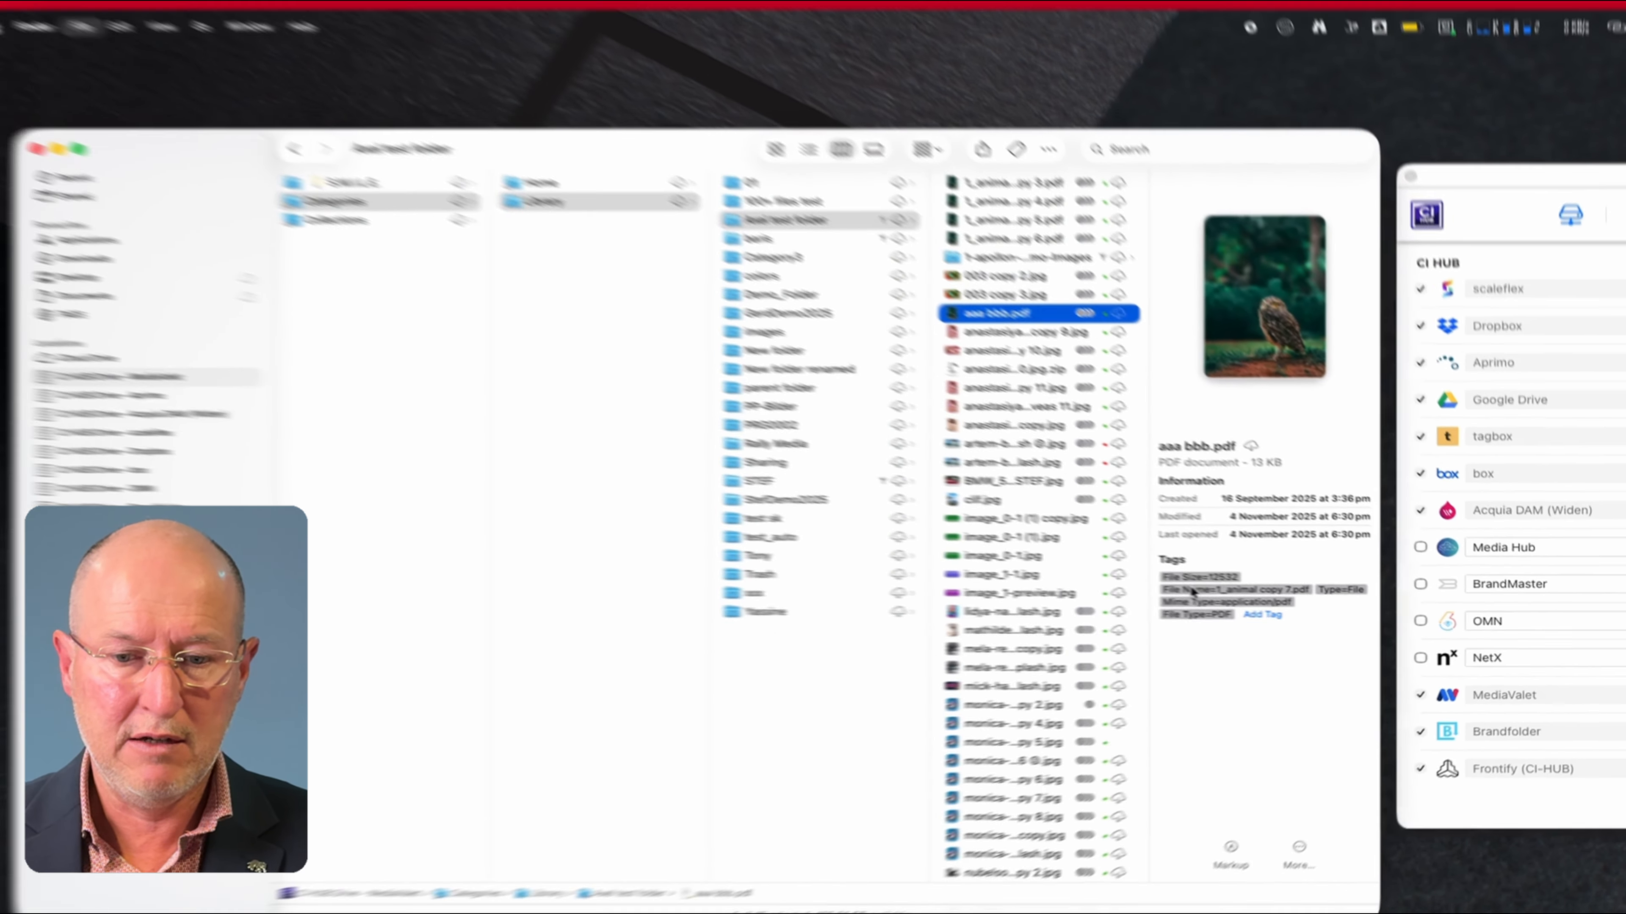
key("super+i")
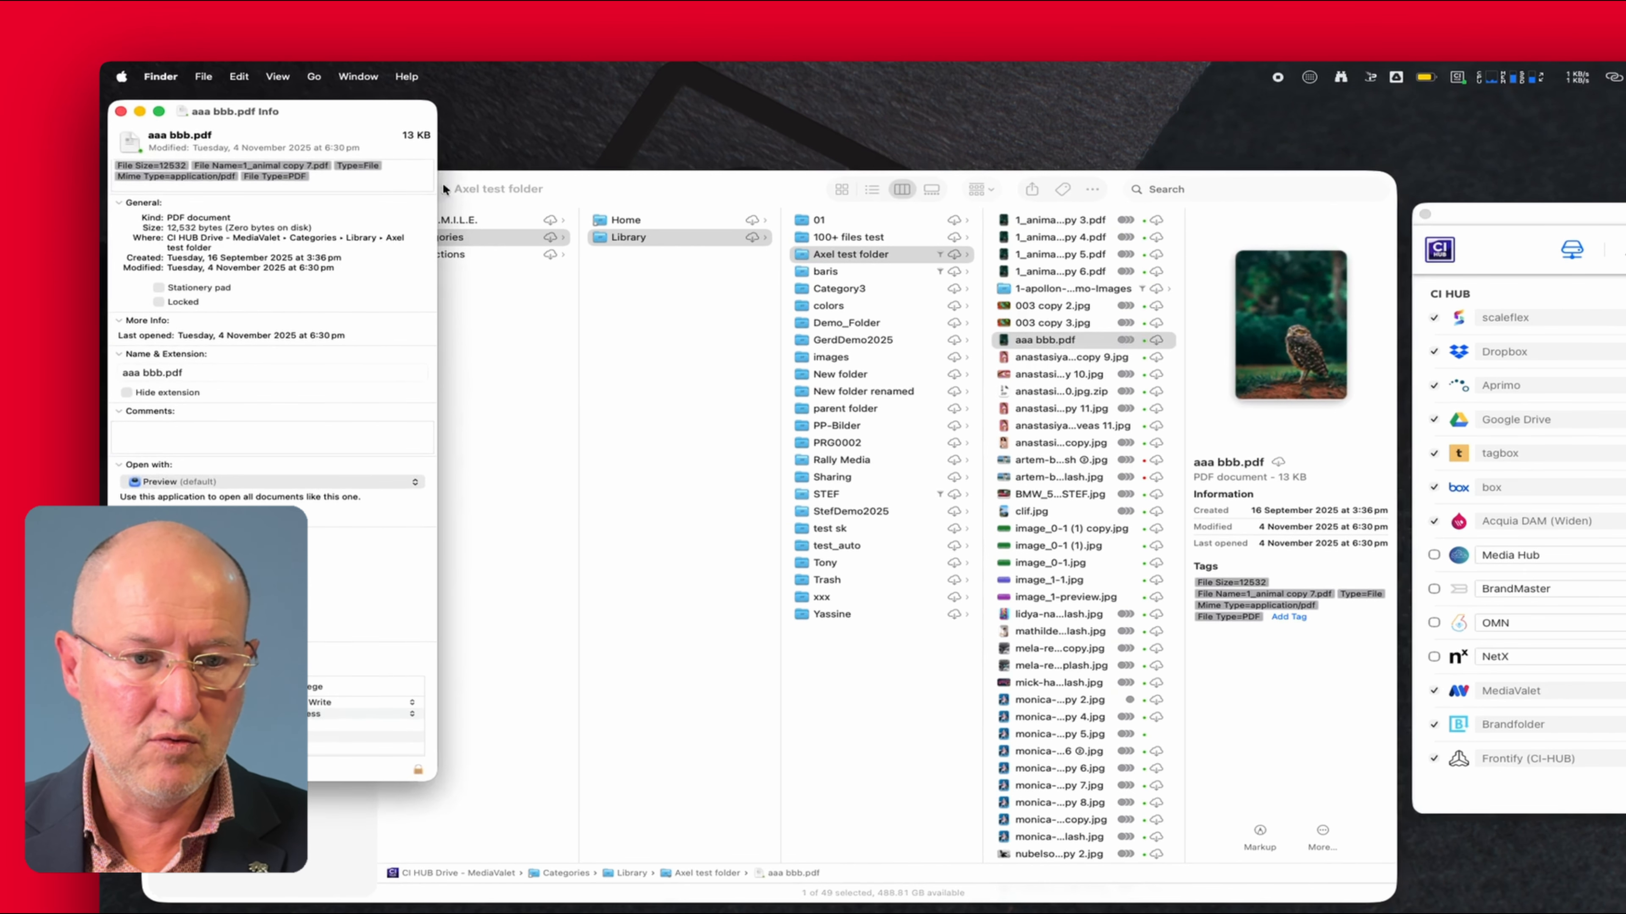
left_click_drag(306, 107, 475, 120)
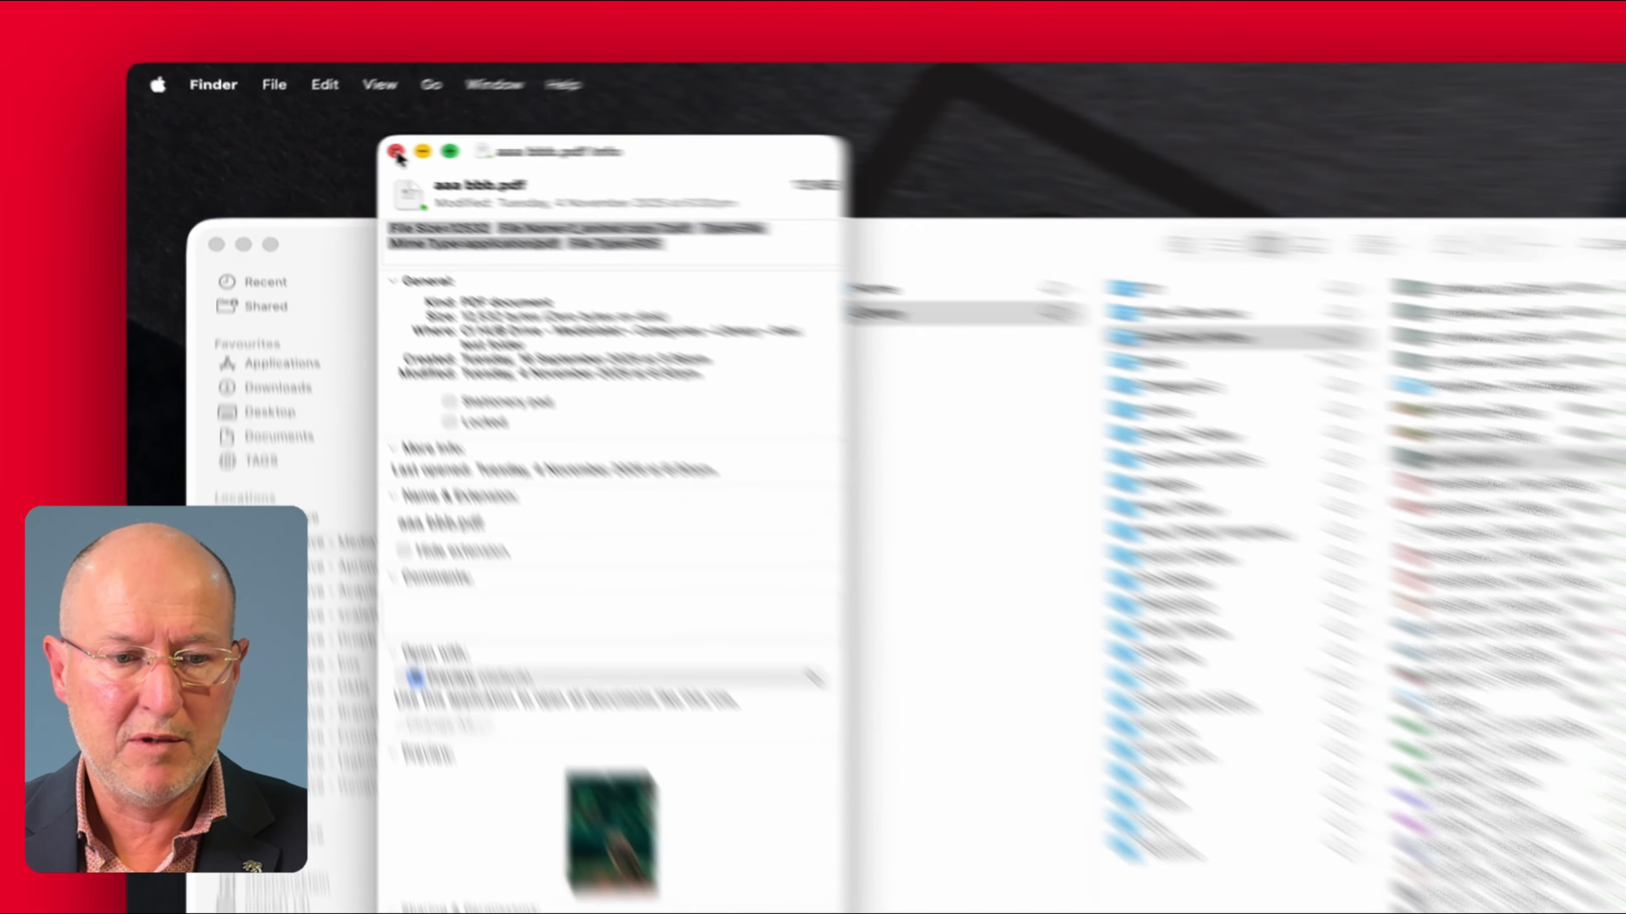
left_click(438, 156)
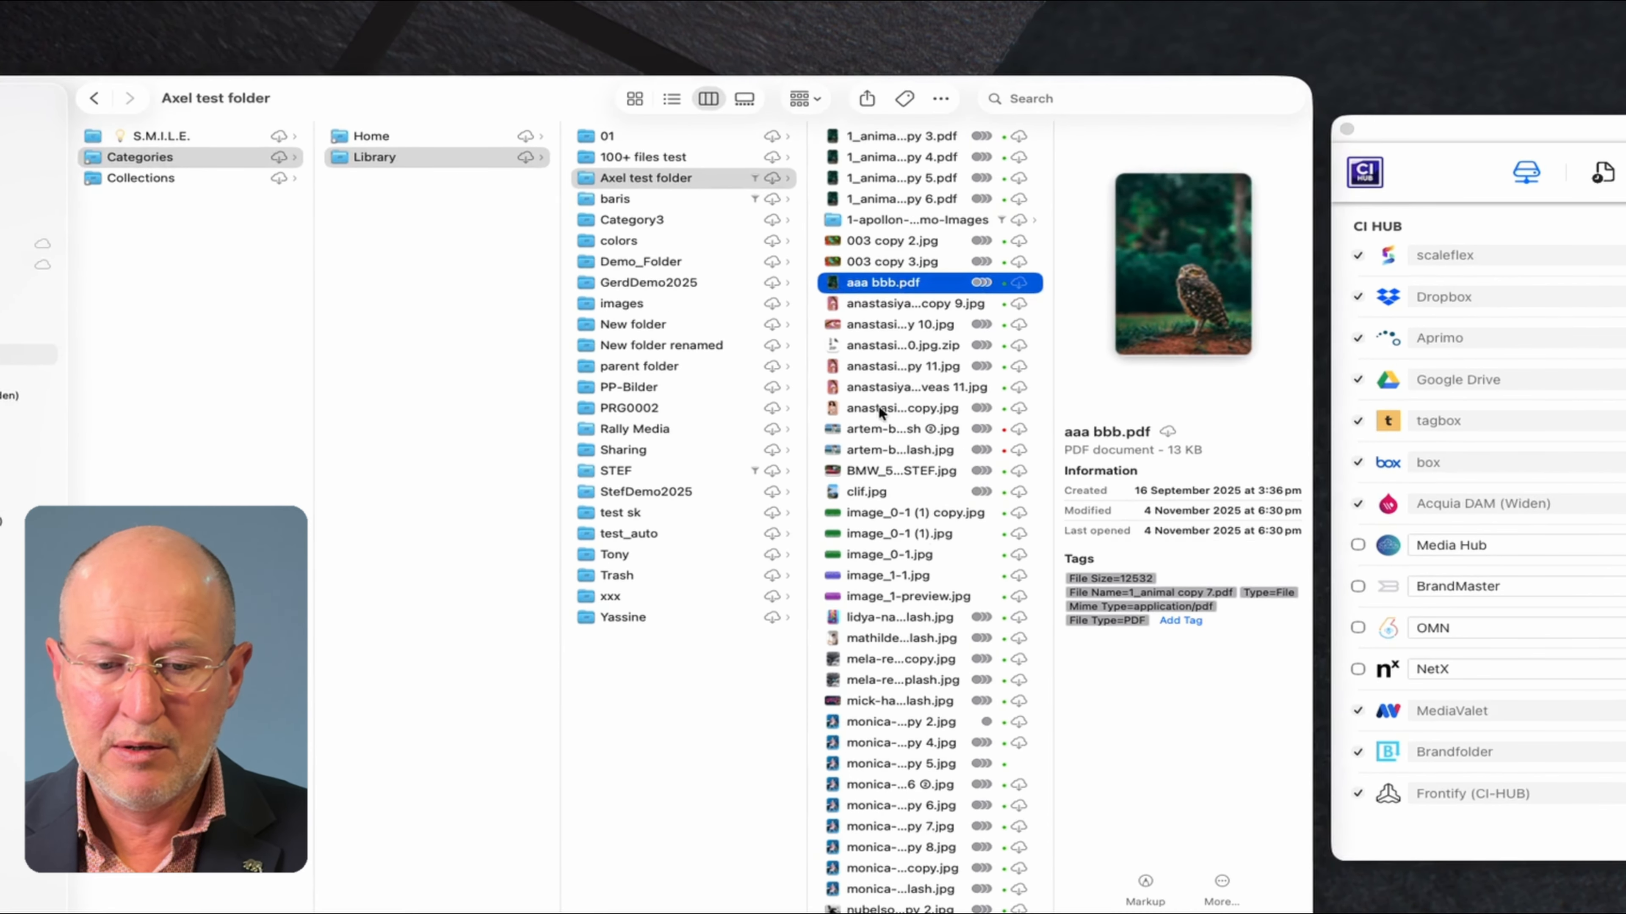
Review the metadata tags and the available CI HUB file actions of the JPEG copy showing a seated woman in a white dress
left_click(889, 387)
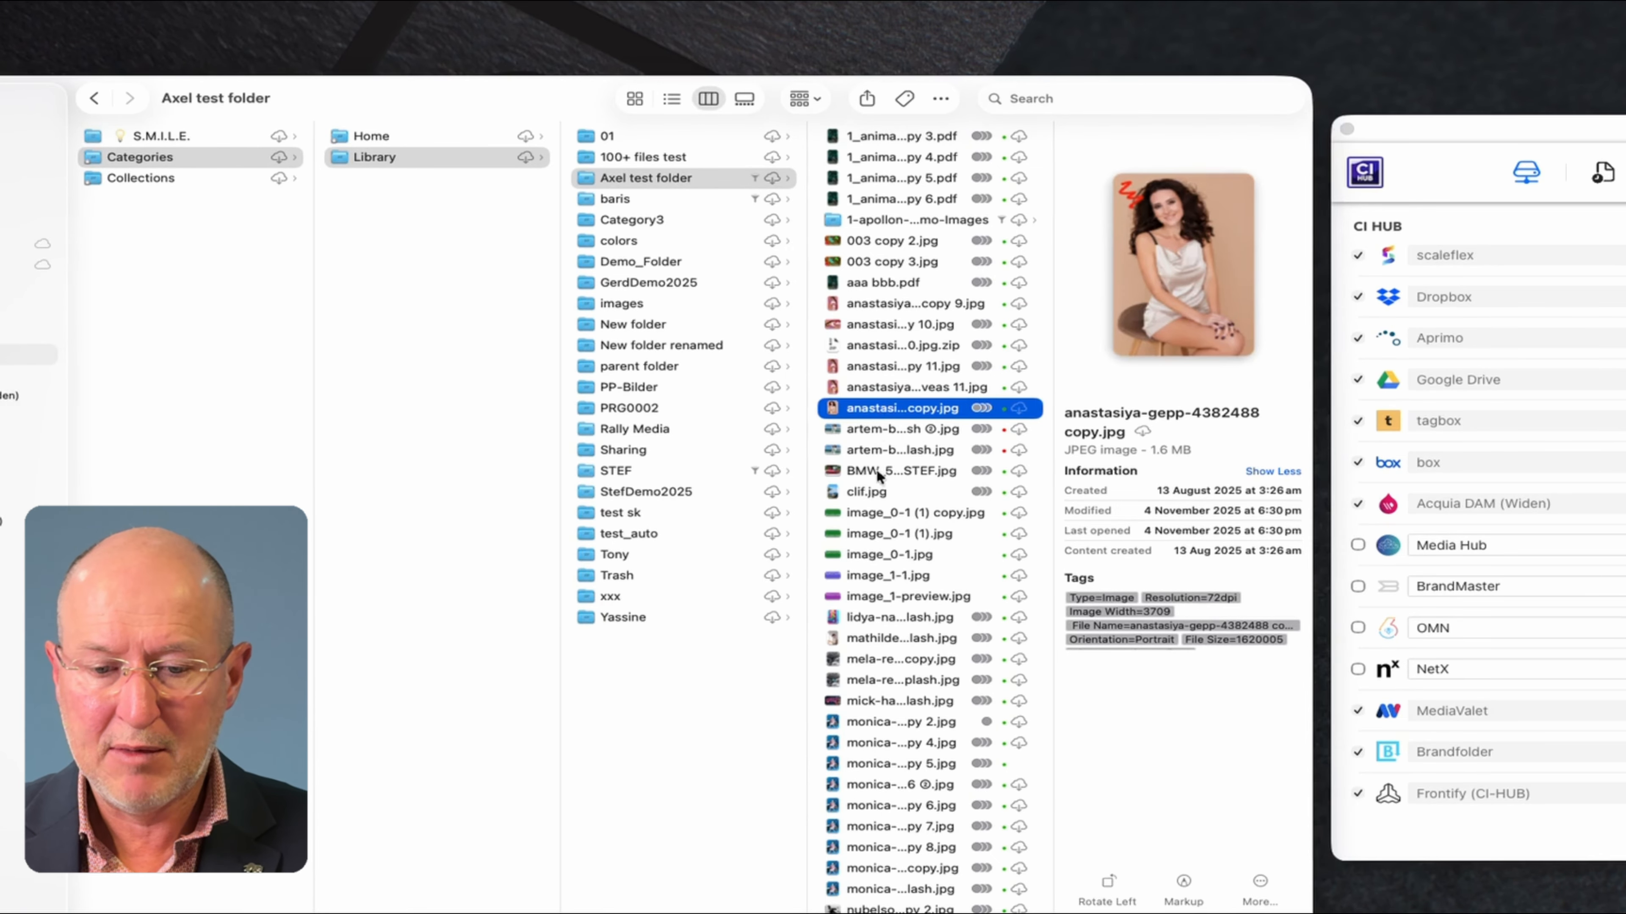
right_click(876, 408)
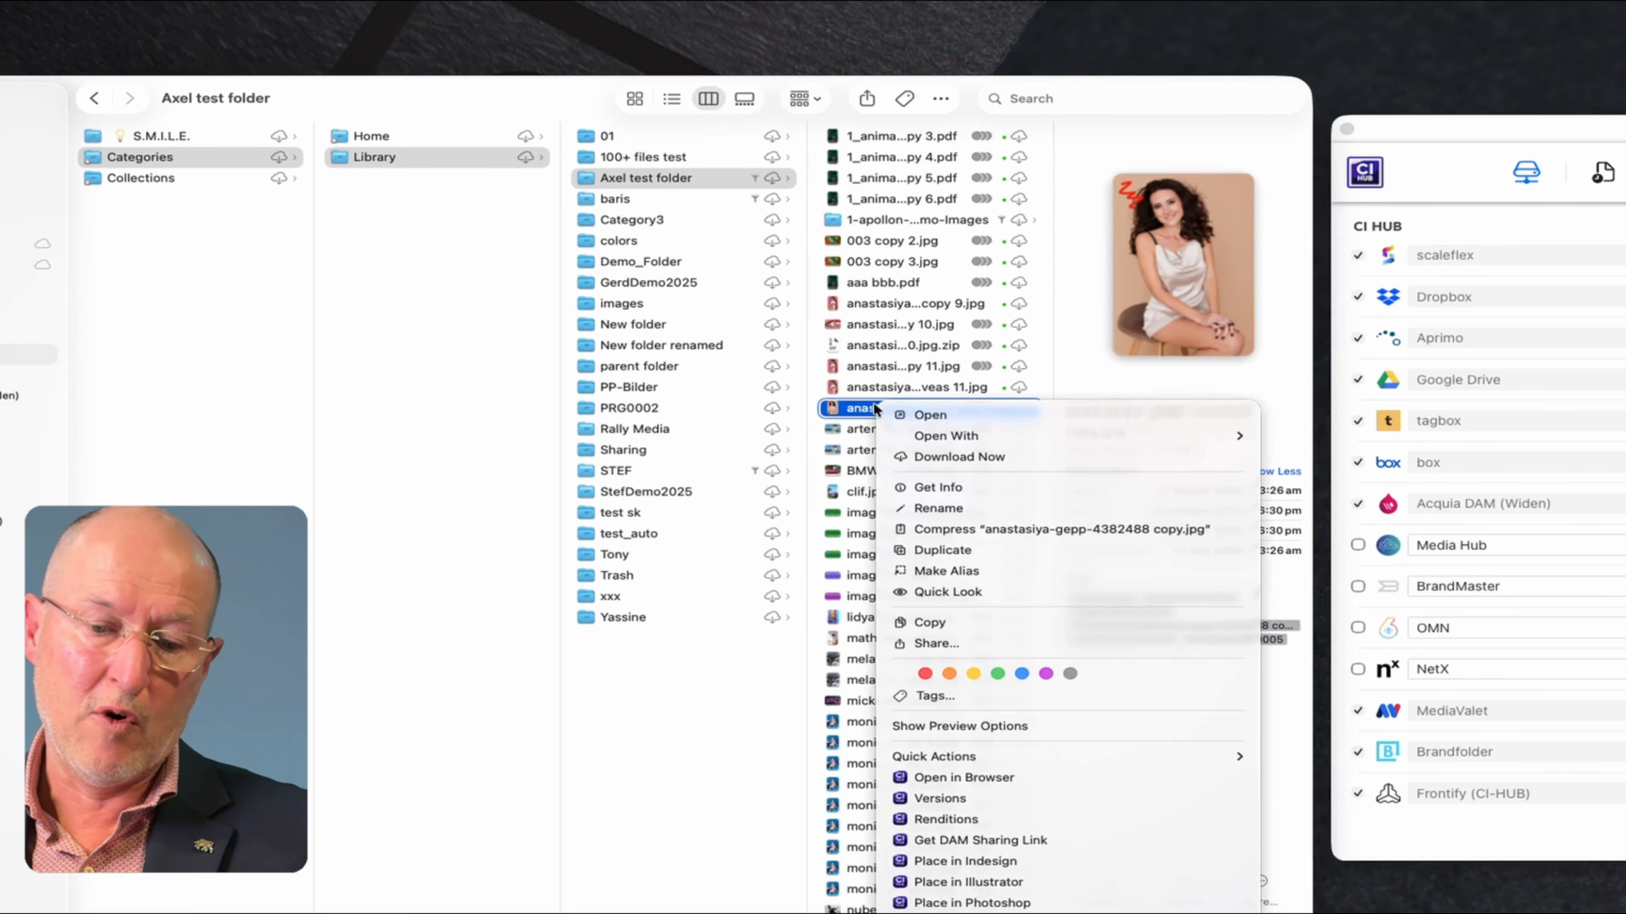
left_click(860, 410)
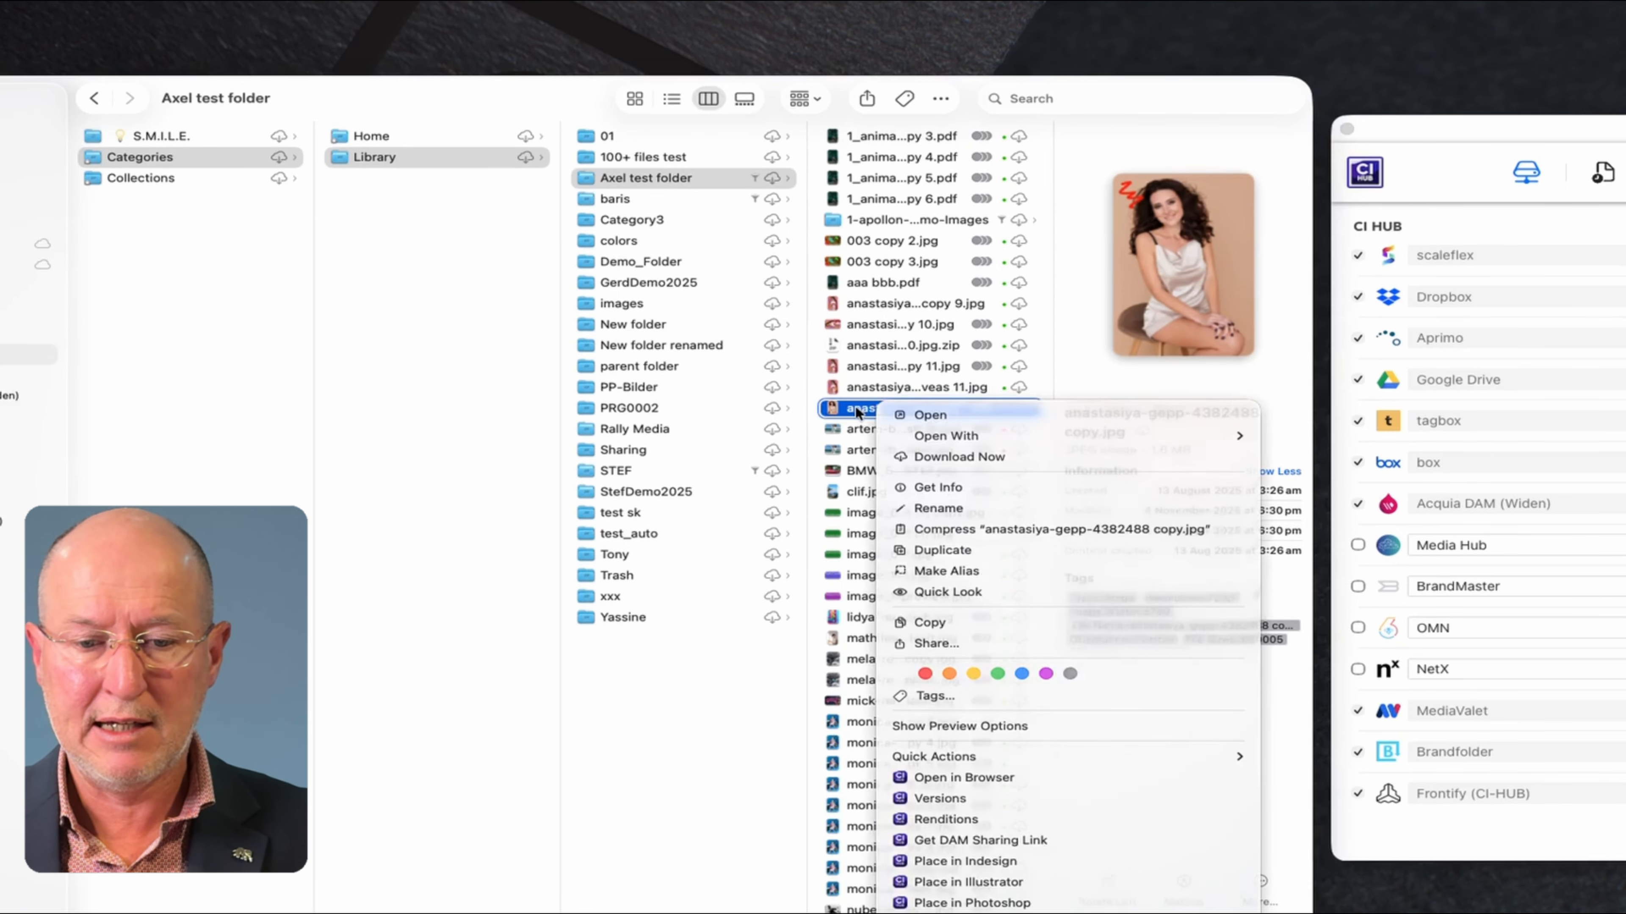
Show the Axel test folder as icons and open its "unsplash copy 8.jpg" photo of the woman in pink in the browser
left_click(635, 98)
right_click(751, 172)
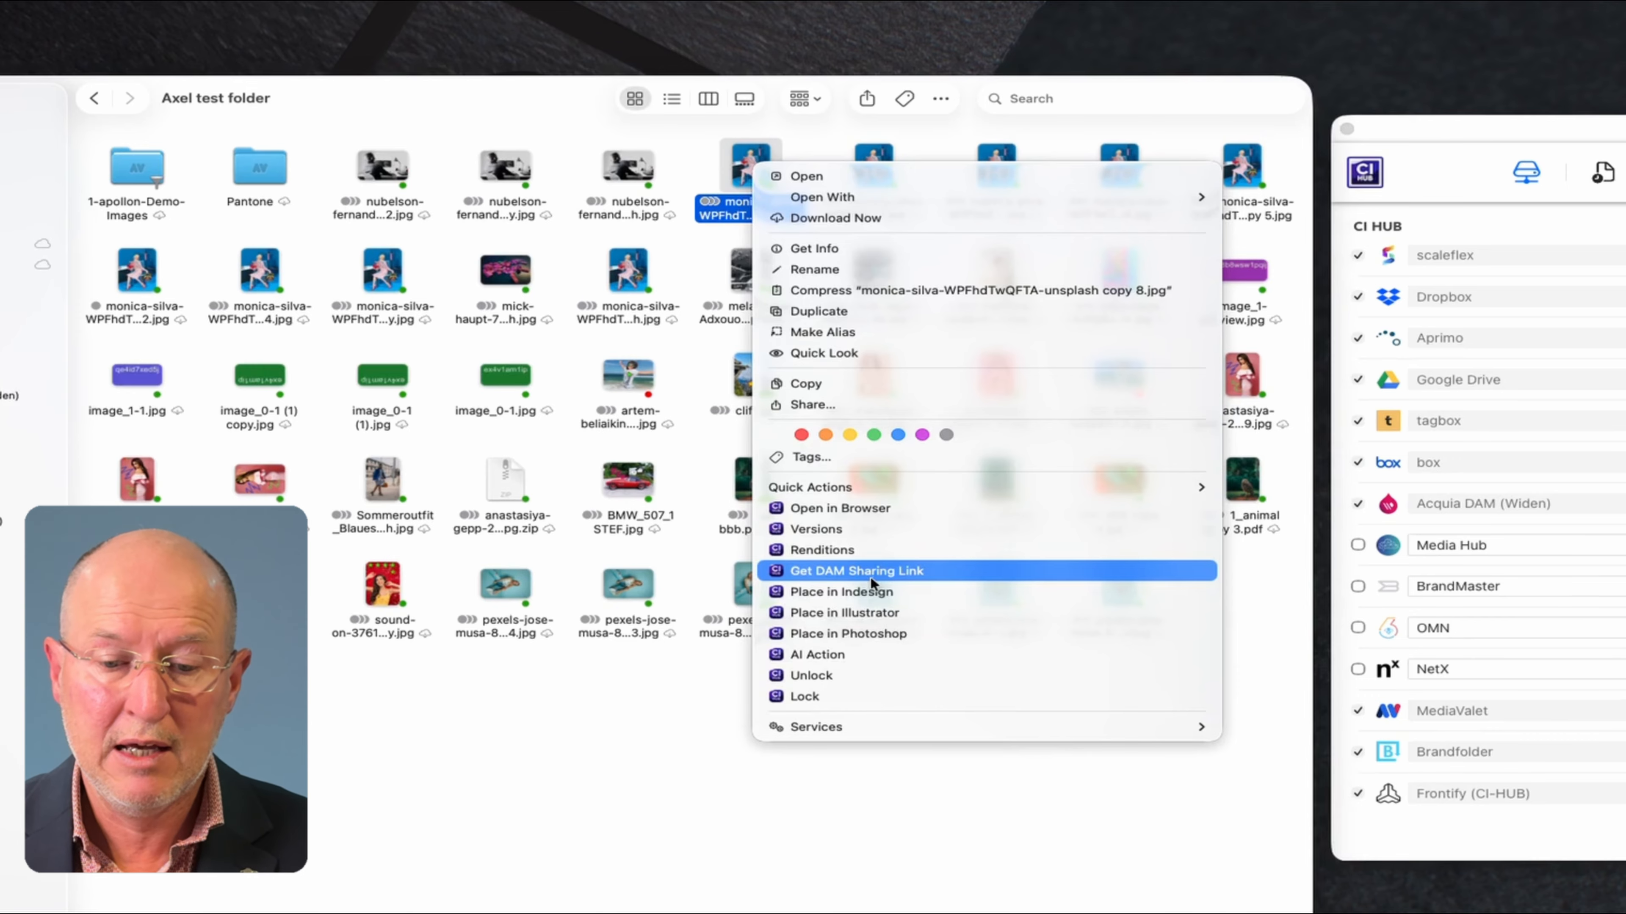
left_click(859, 508)
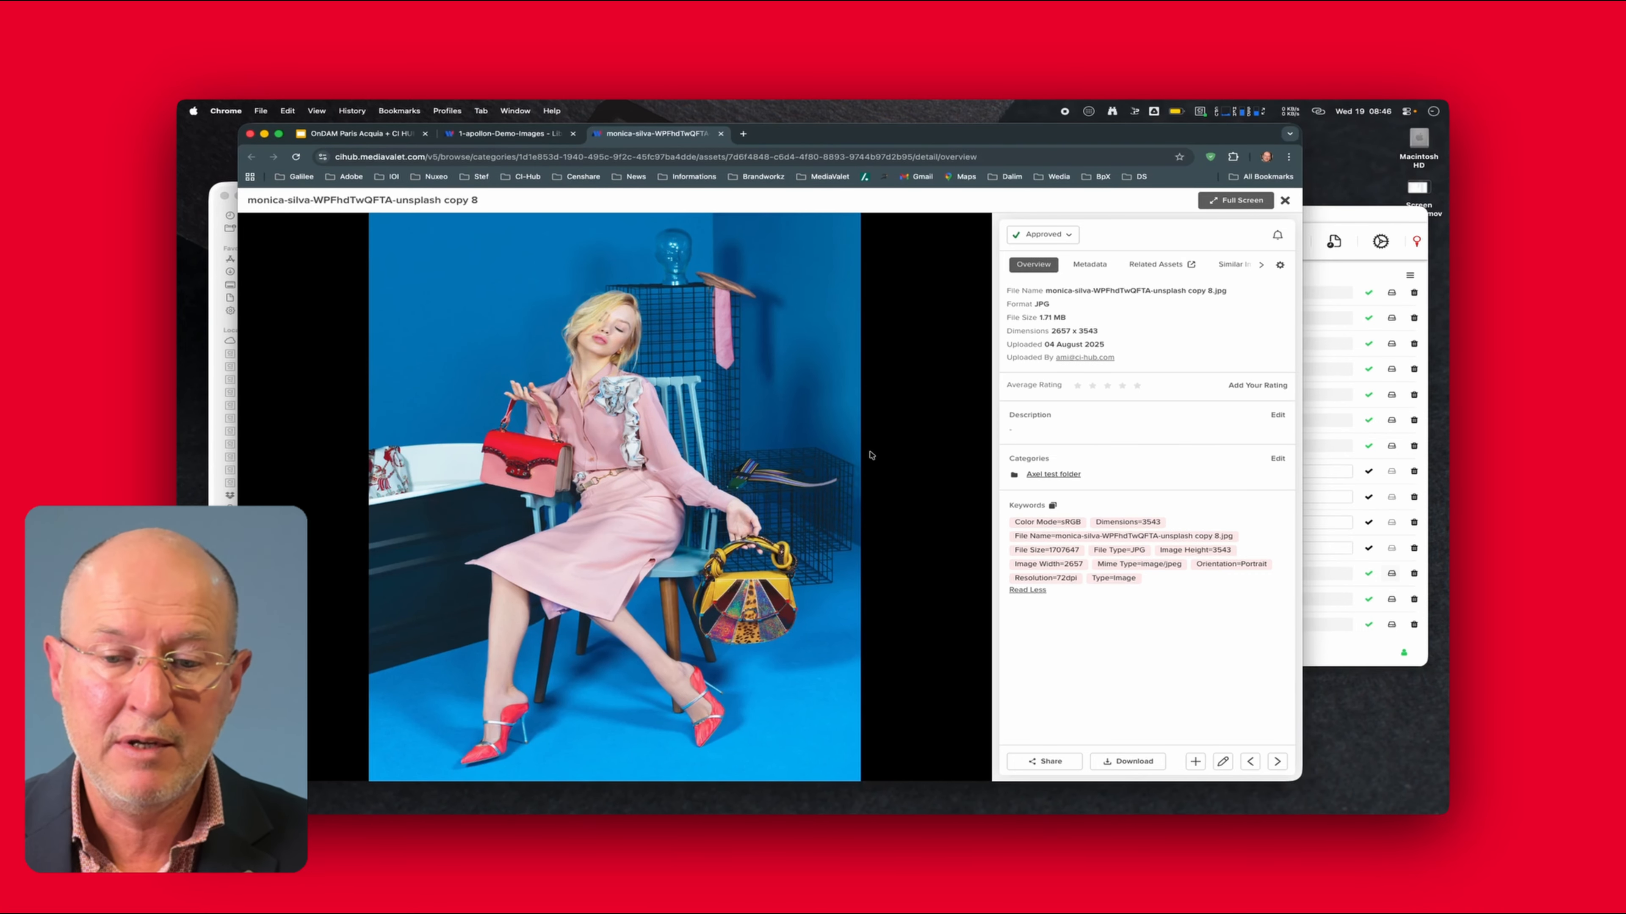
Leave the full asset view and open the balloon photo with the colourful brick wall from MediaValet through CI HUB Drive Ext
left_click(1284, 202)
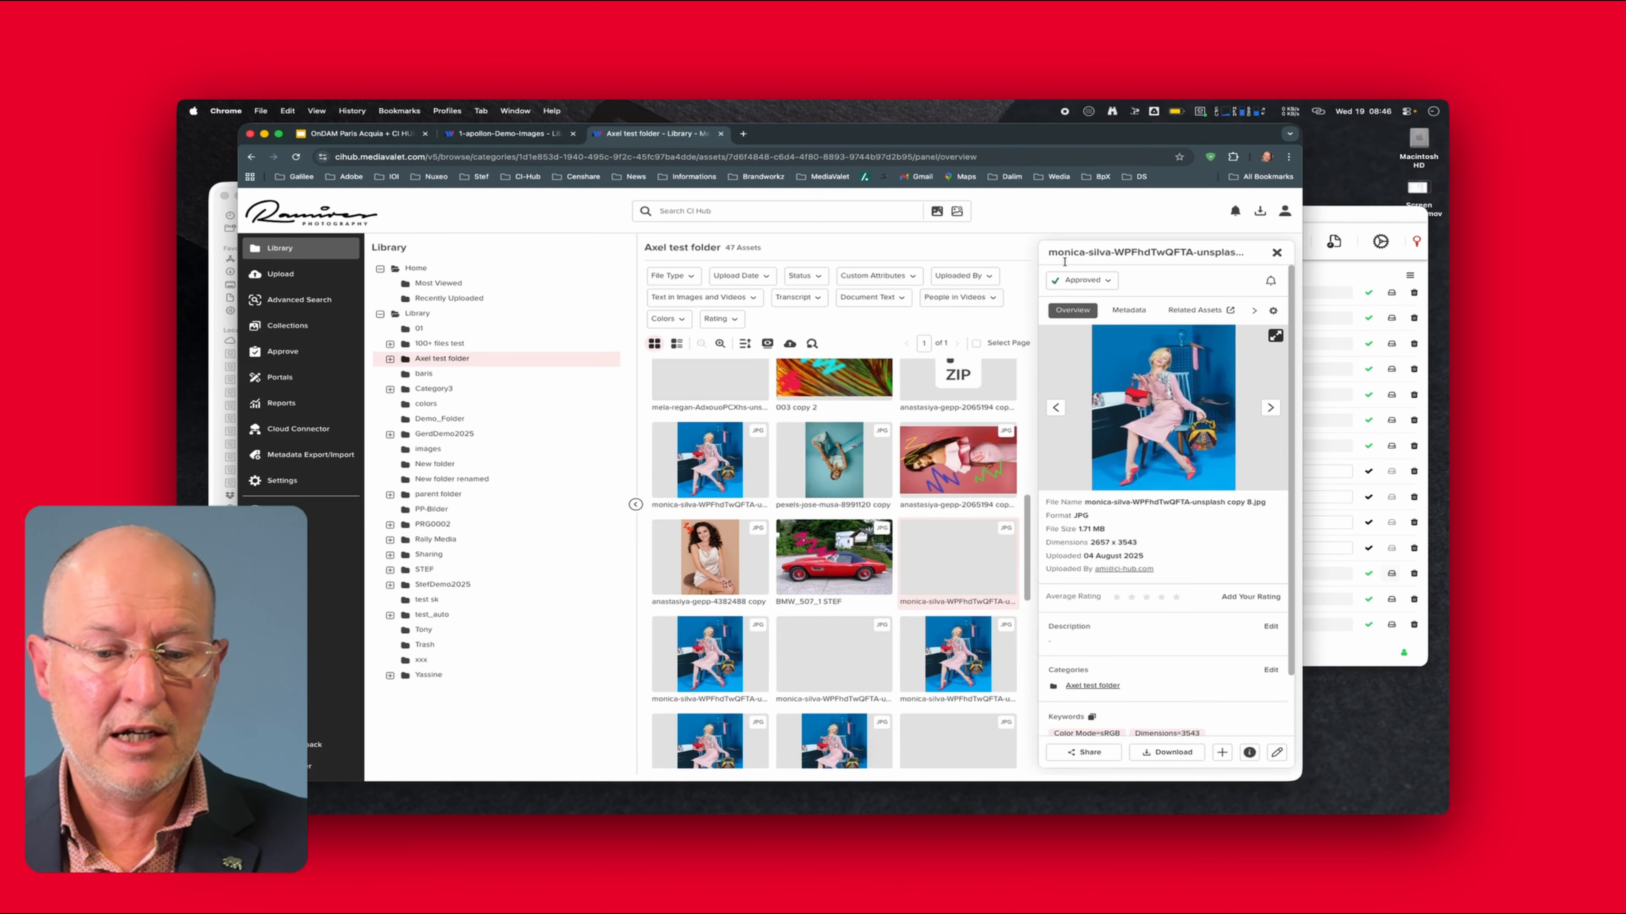
scroll(931, 492, "down", 10)
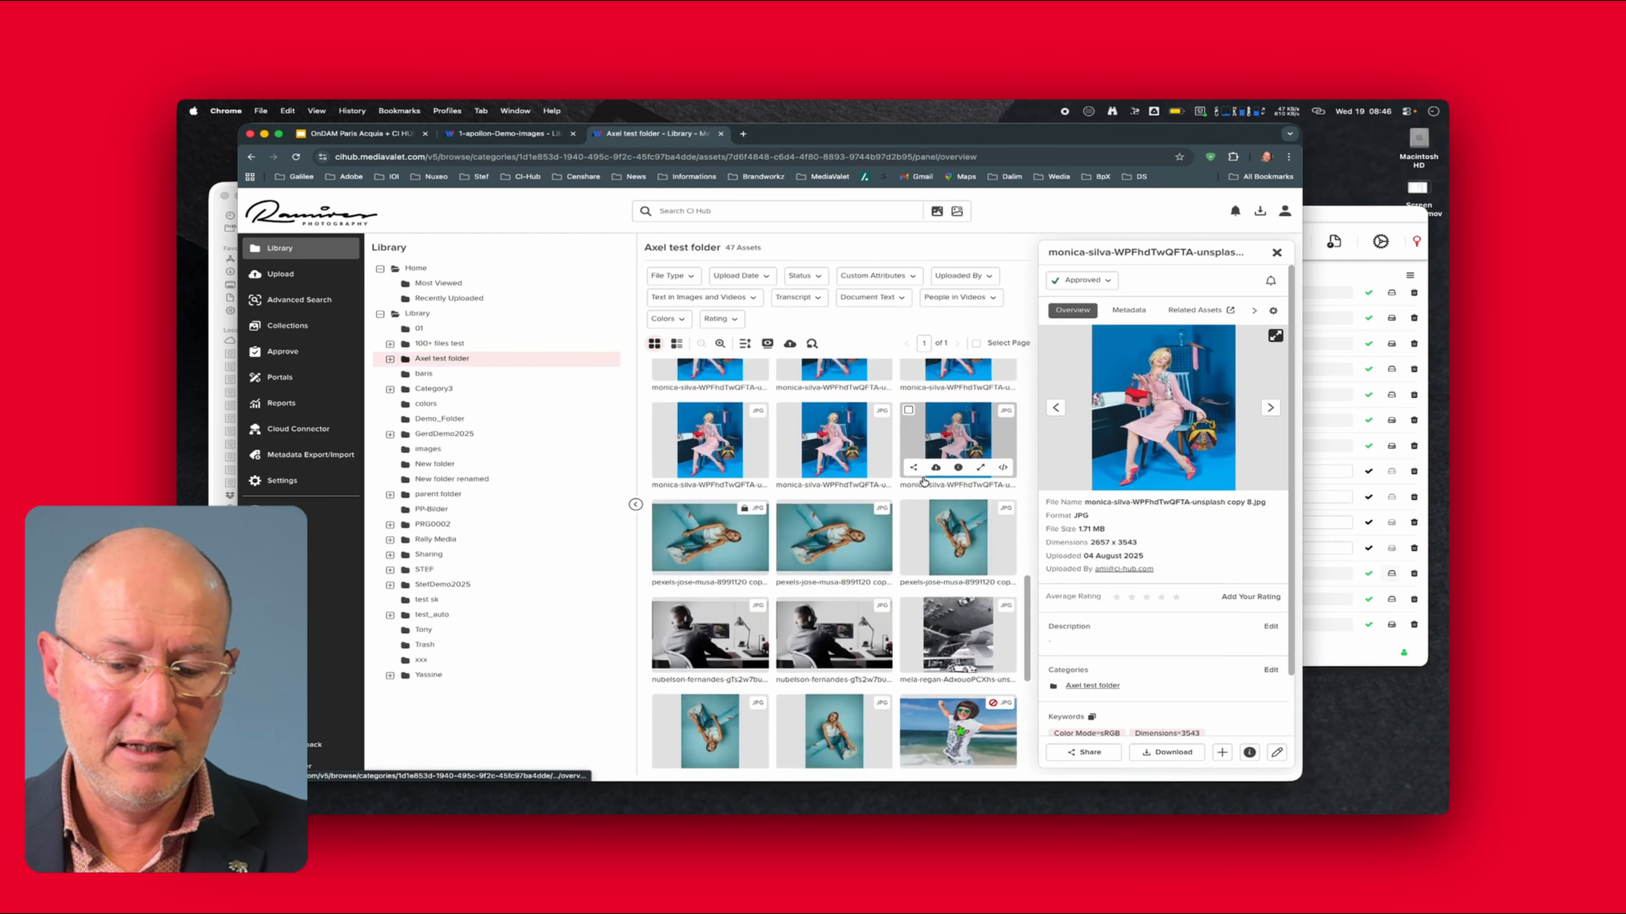
scroll(931, 477, "down", 3)
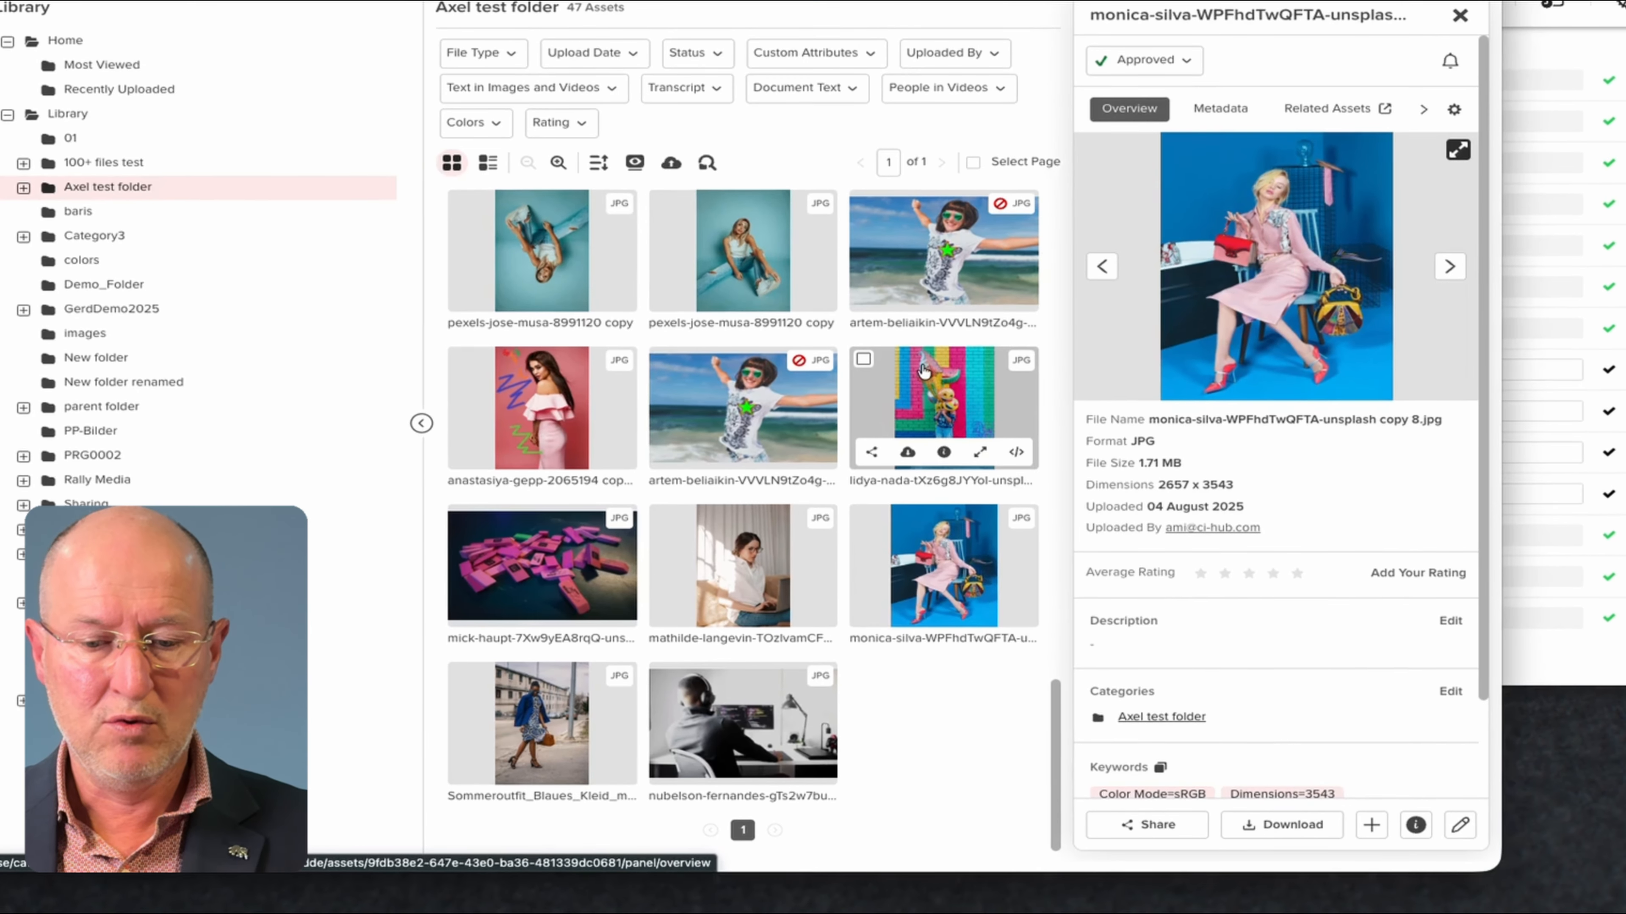
right_click(928, 371)
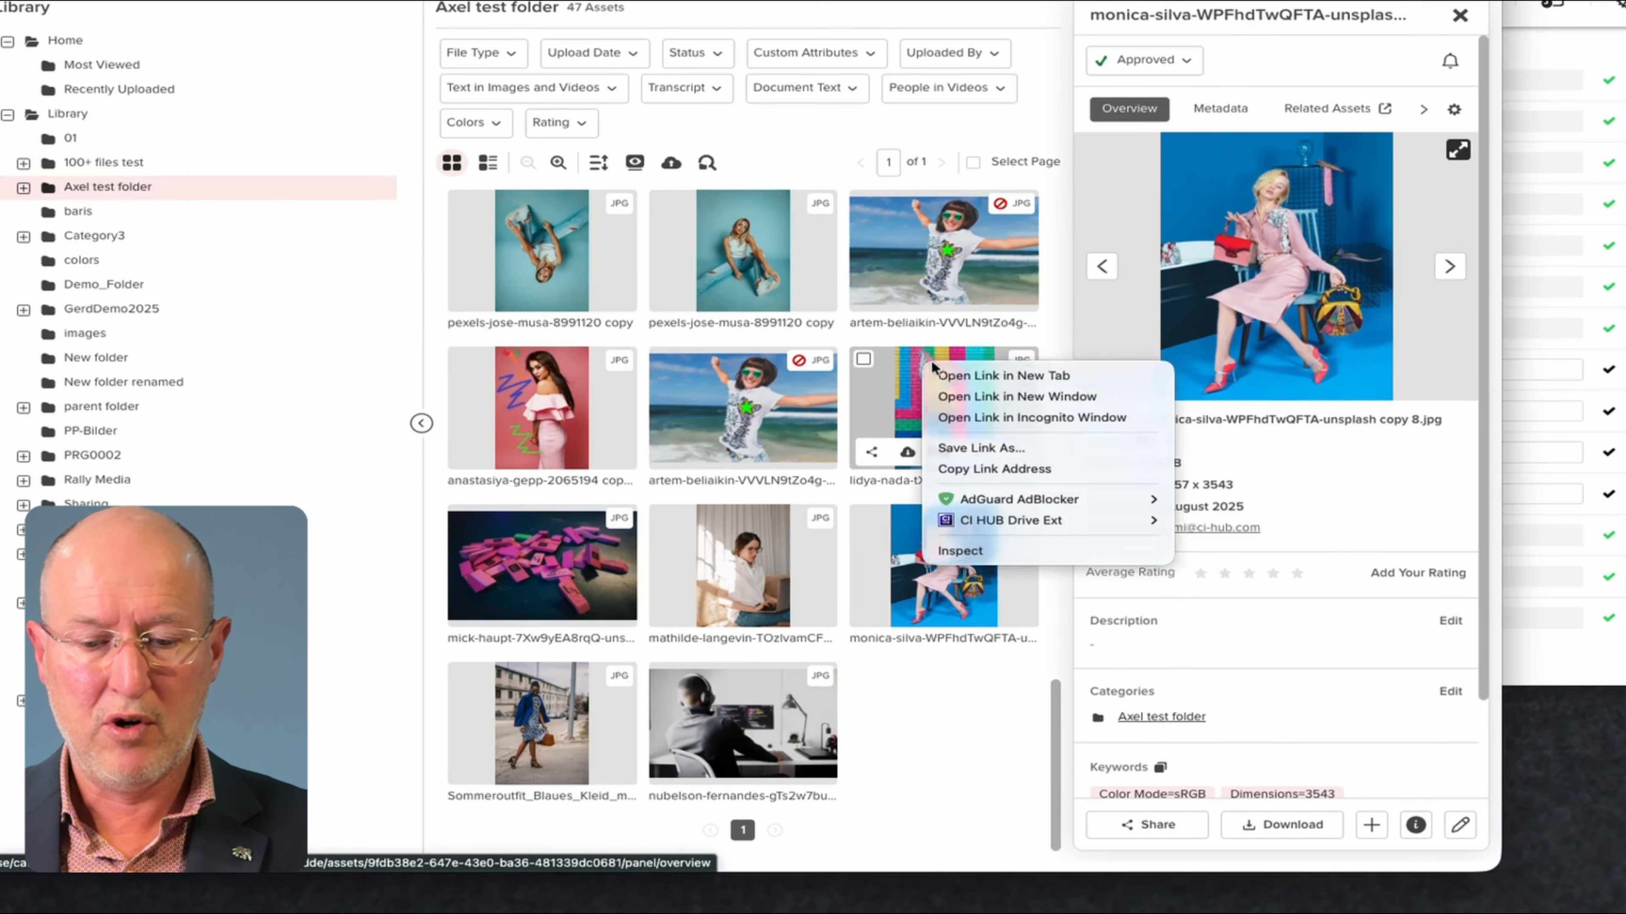
mouse_move(1001, 518)
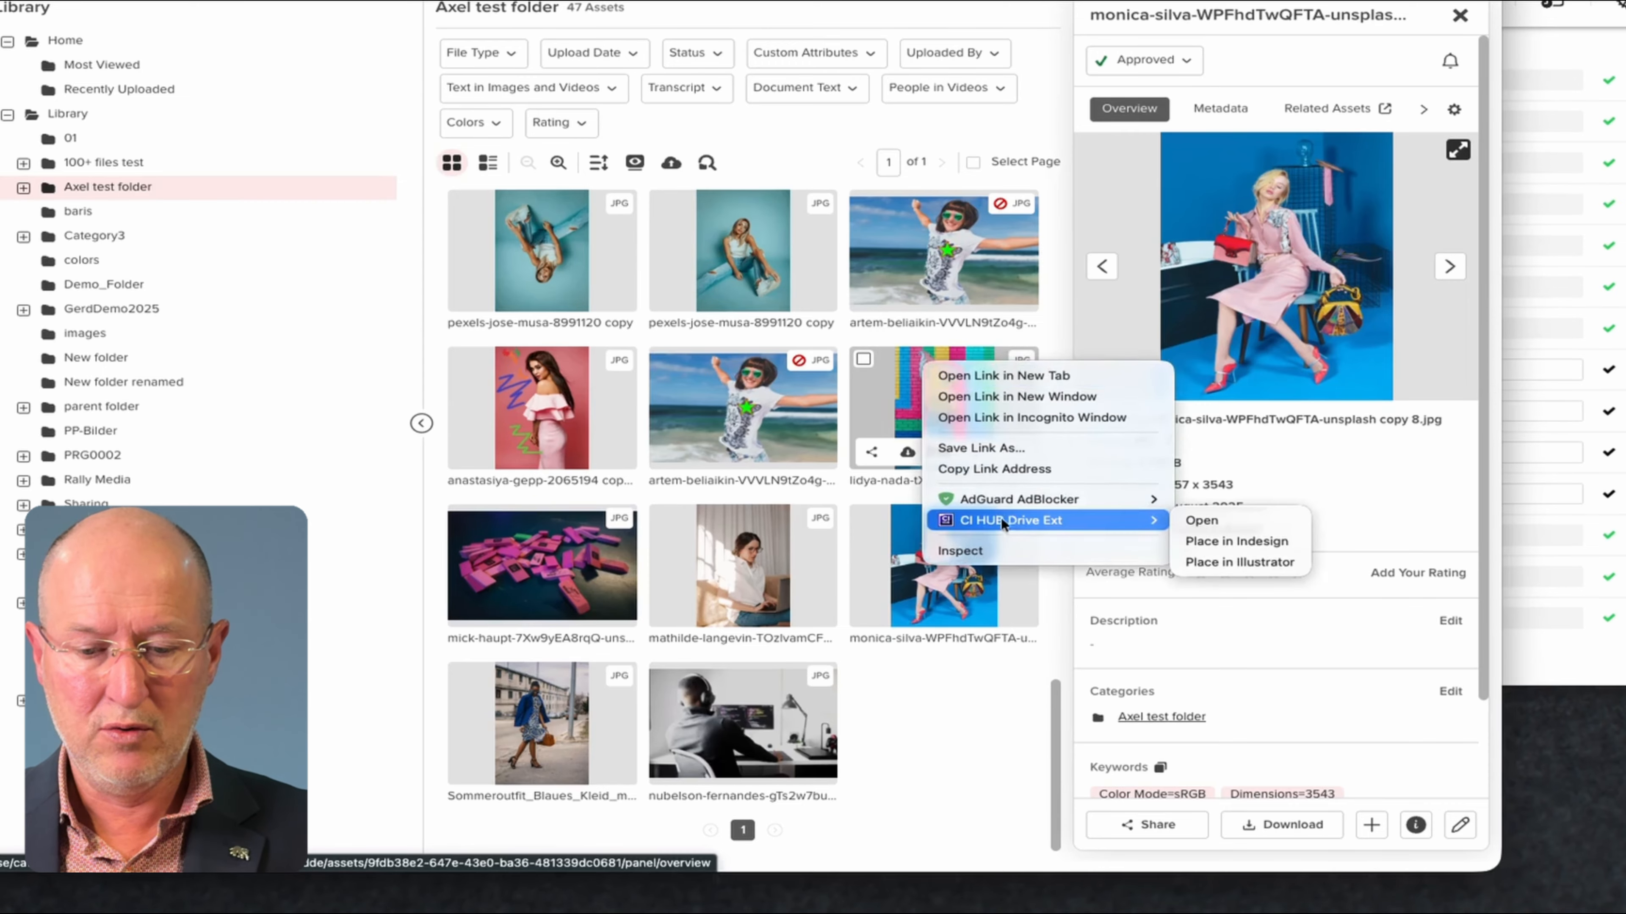
left_click(1198, 520)
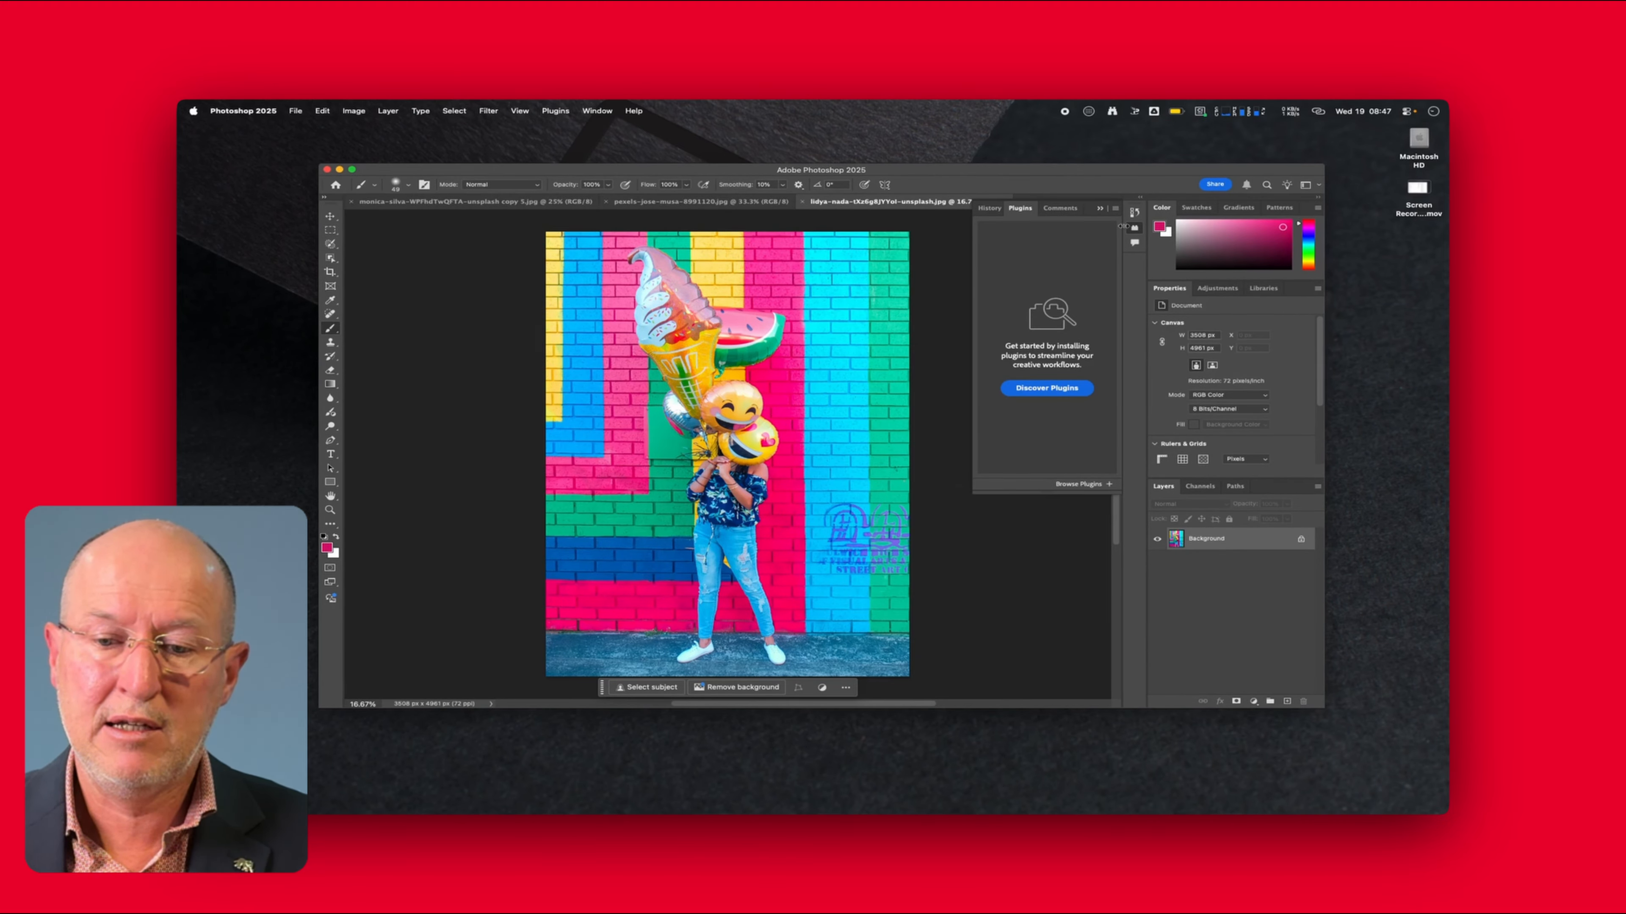
Collapse the Plugins panel and brush a pink zigzag scribble onto the light blue wall beside the watermelon balloon
left_click(1101, 209)
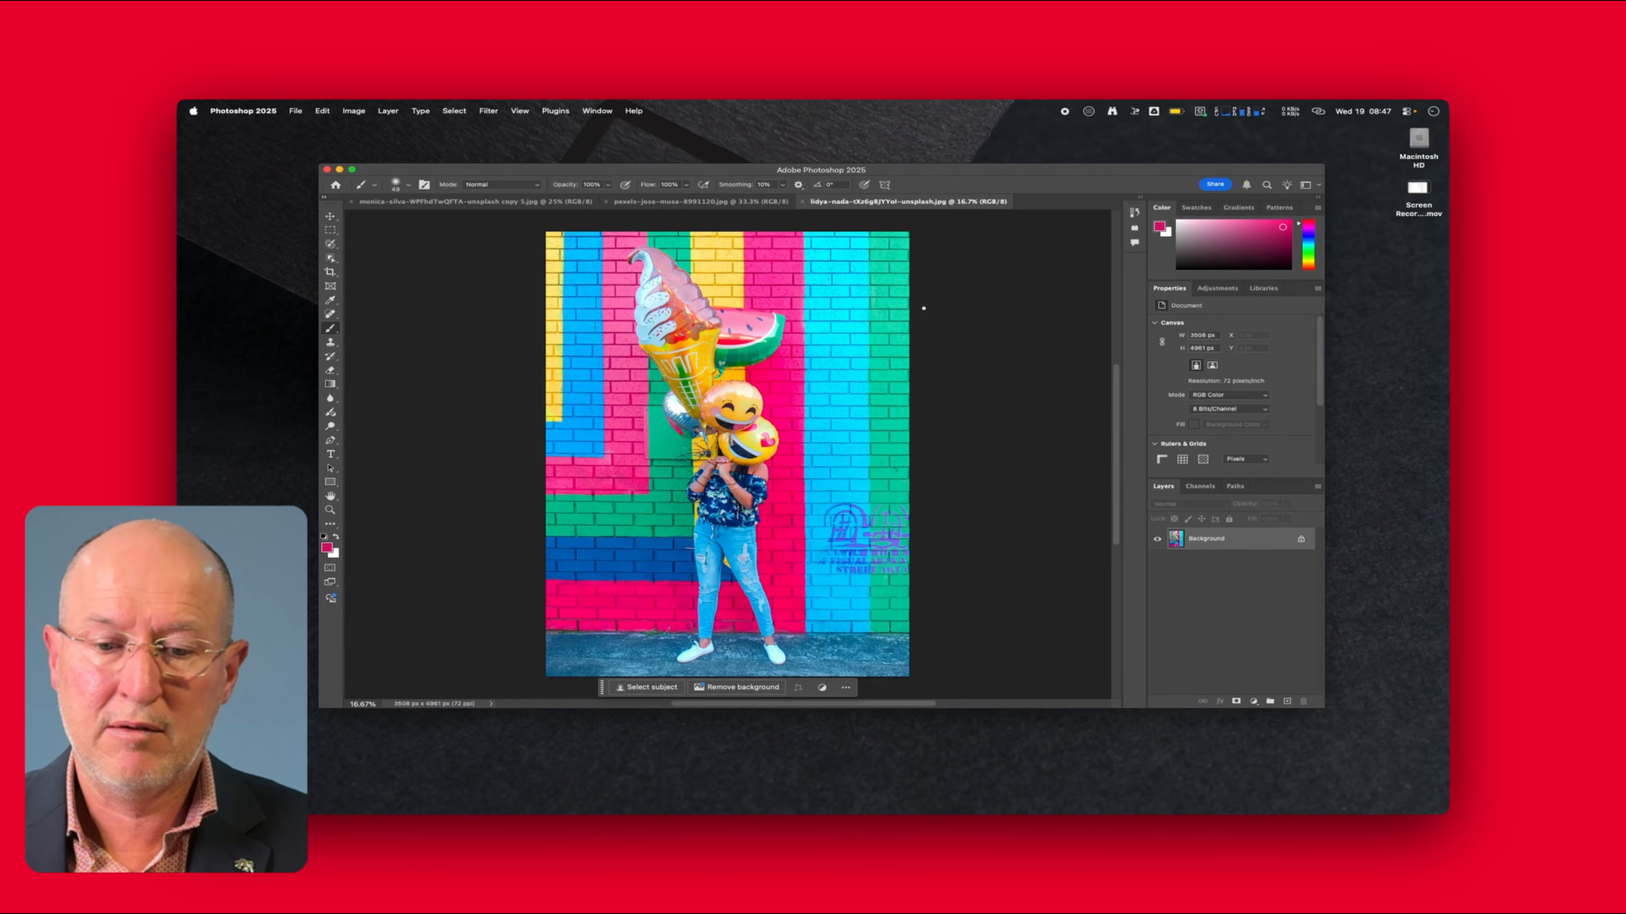
mouse_move(852, 290)
left_mouse_down()
mouse_move(856, 325)
mouse_move(798, 368)
mouse_move(862, 402)
left_mouse_up()
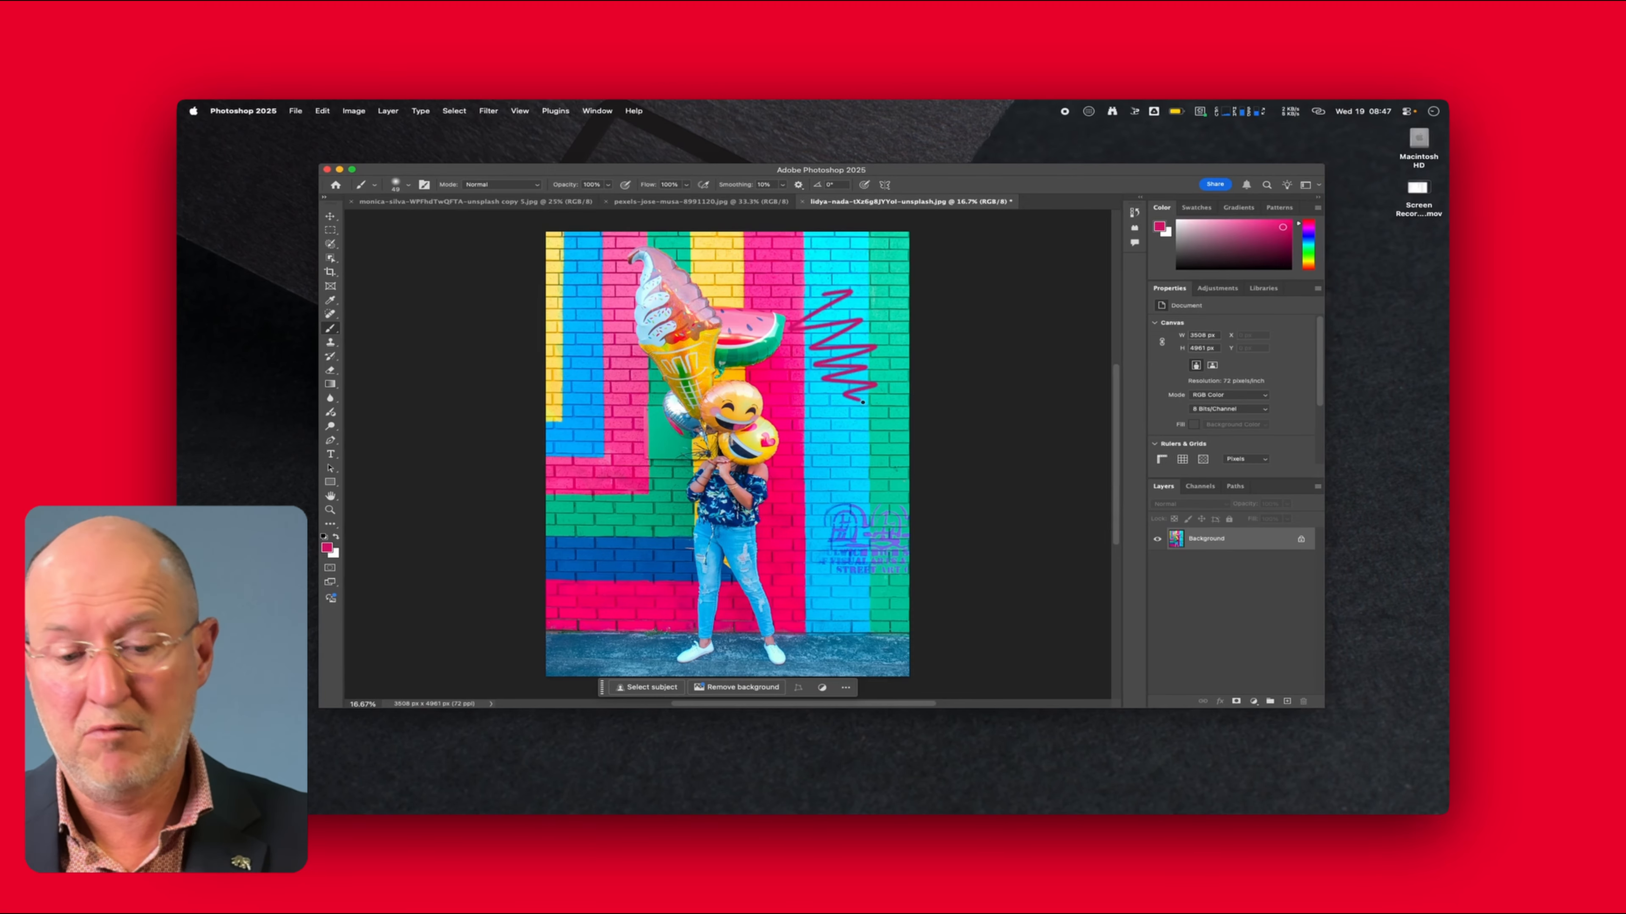
Save the scribbled balloon photo as a progressive JPEG at Maximum quality 12 and check its upload in the CI HUB transfer list
key("super+s")
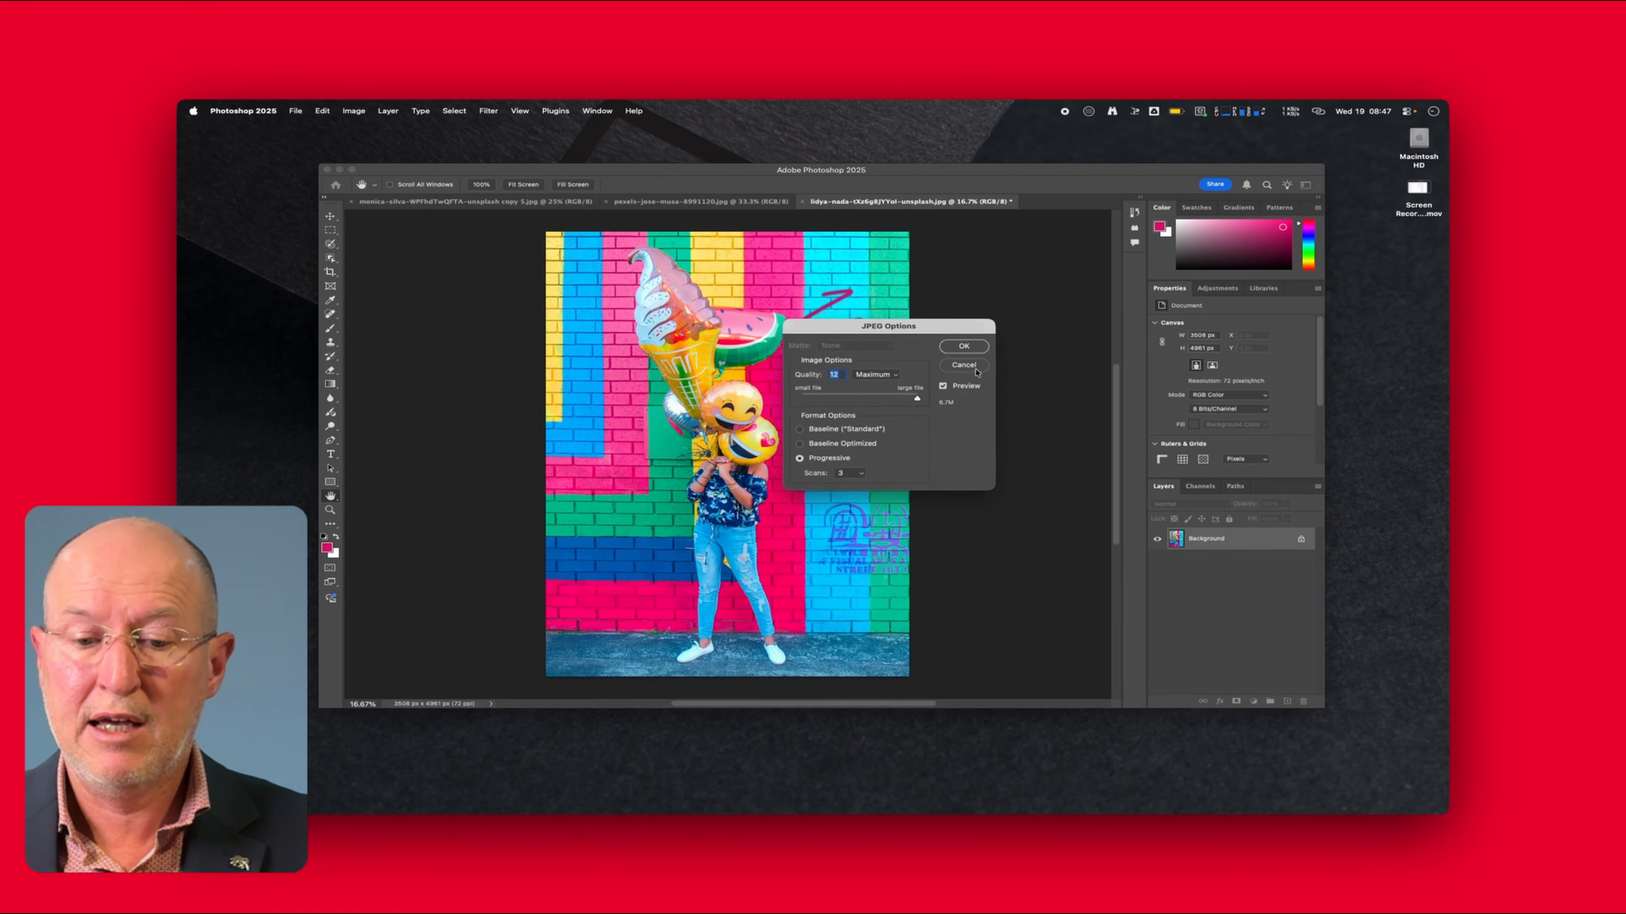
left_click(965, 346)
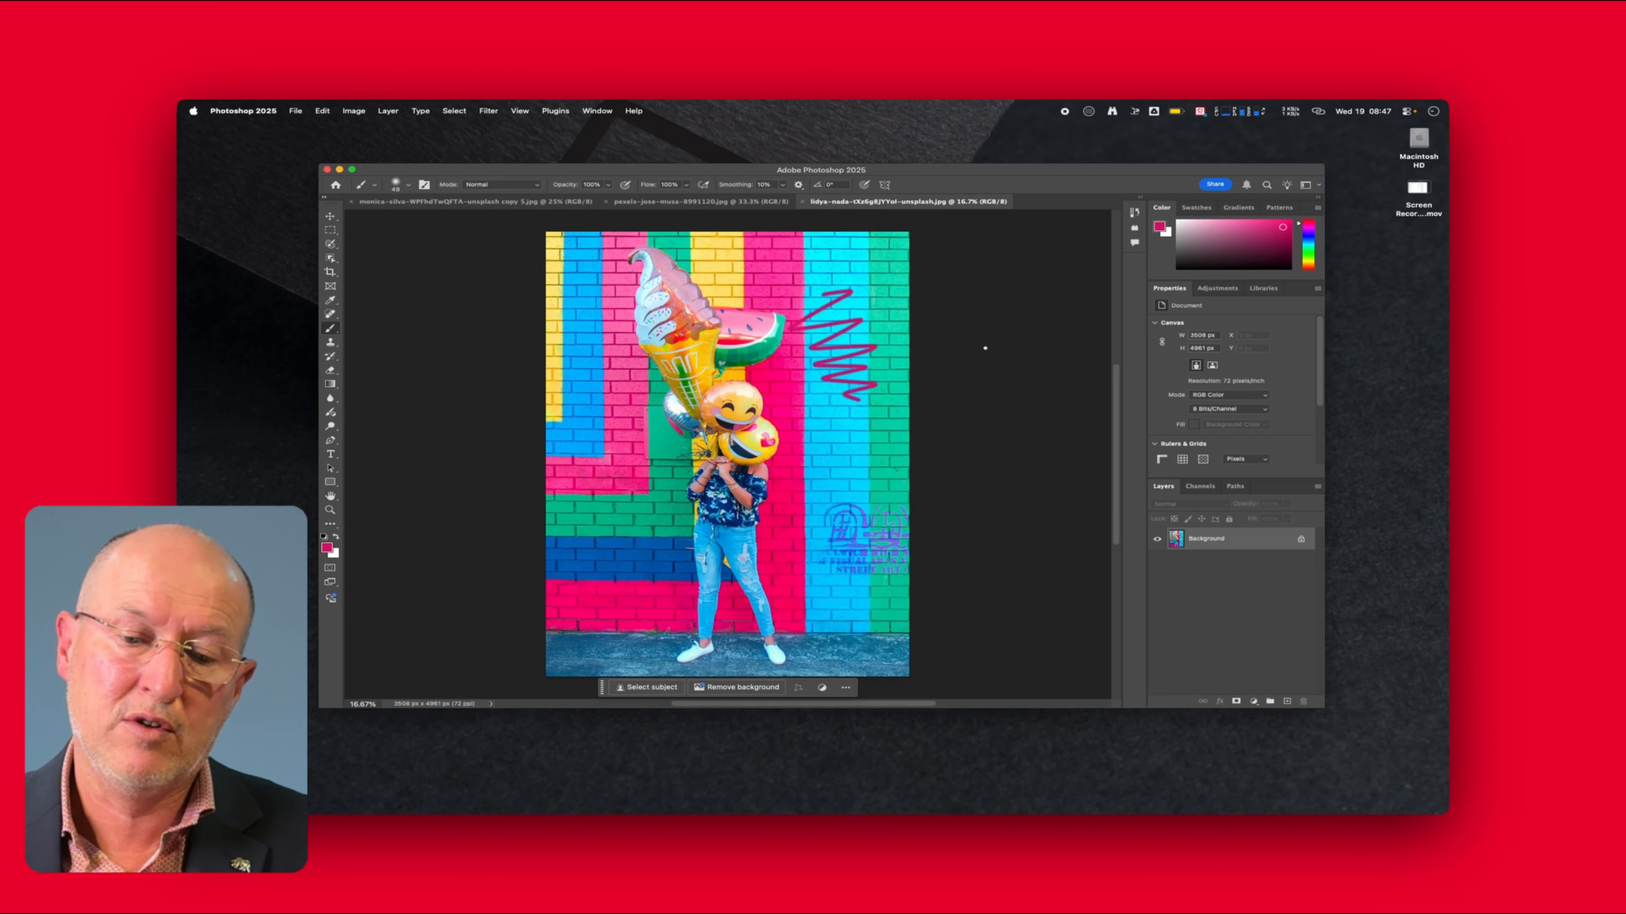
left_click(1201, 114)
left_click(1200, 113)
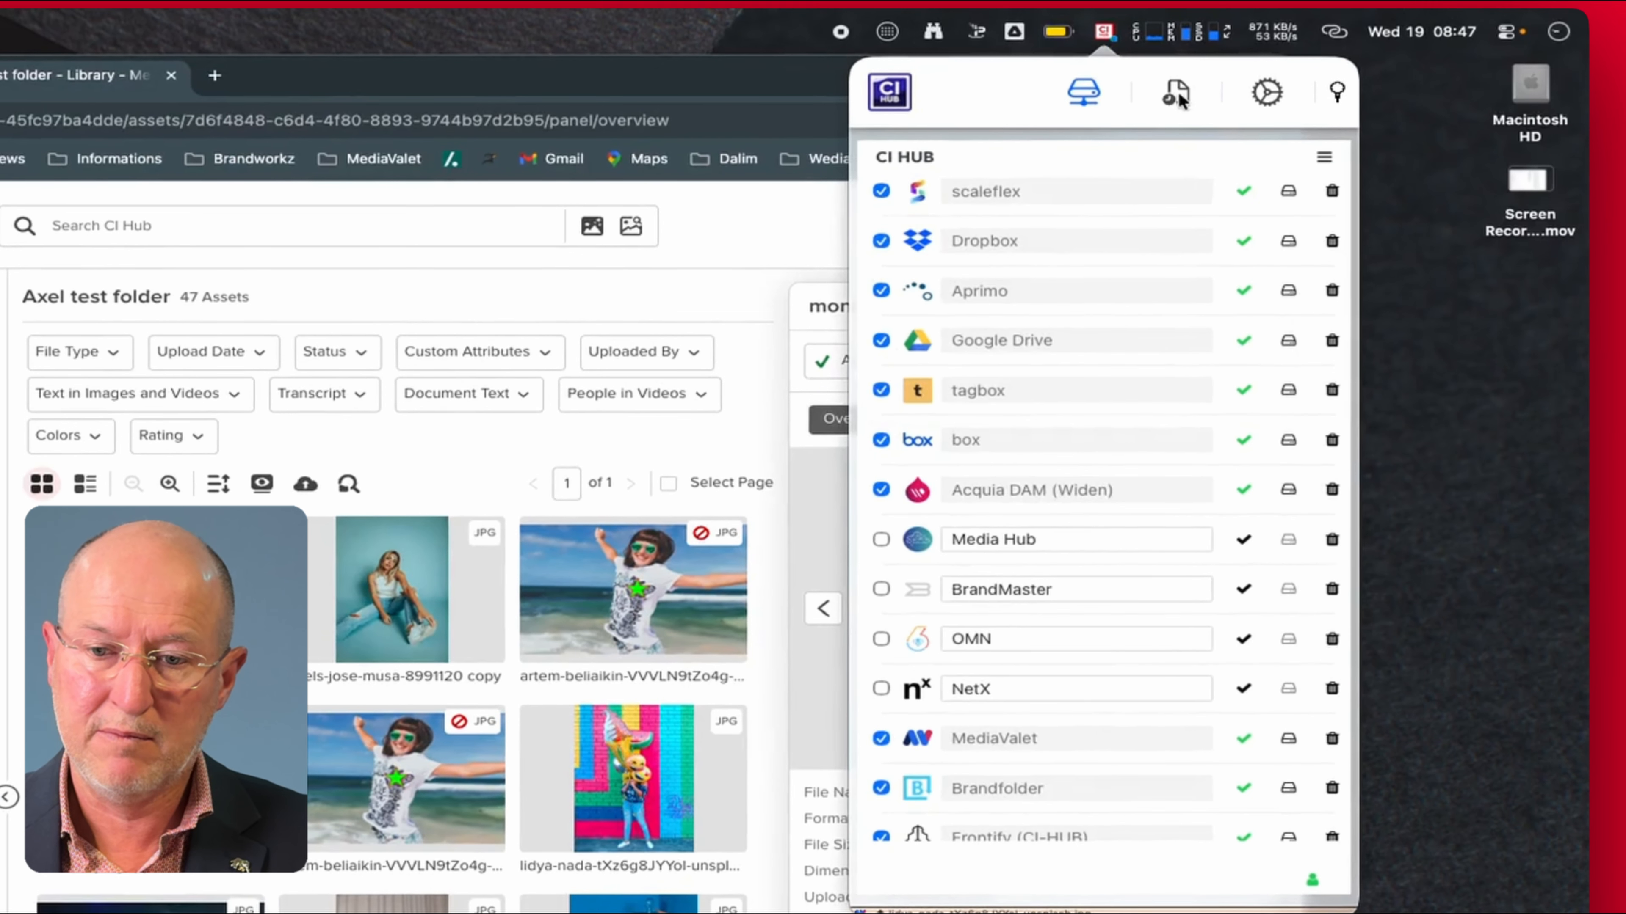
left_click(1175, 91)
scroll(1118, 256, "down", 1)
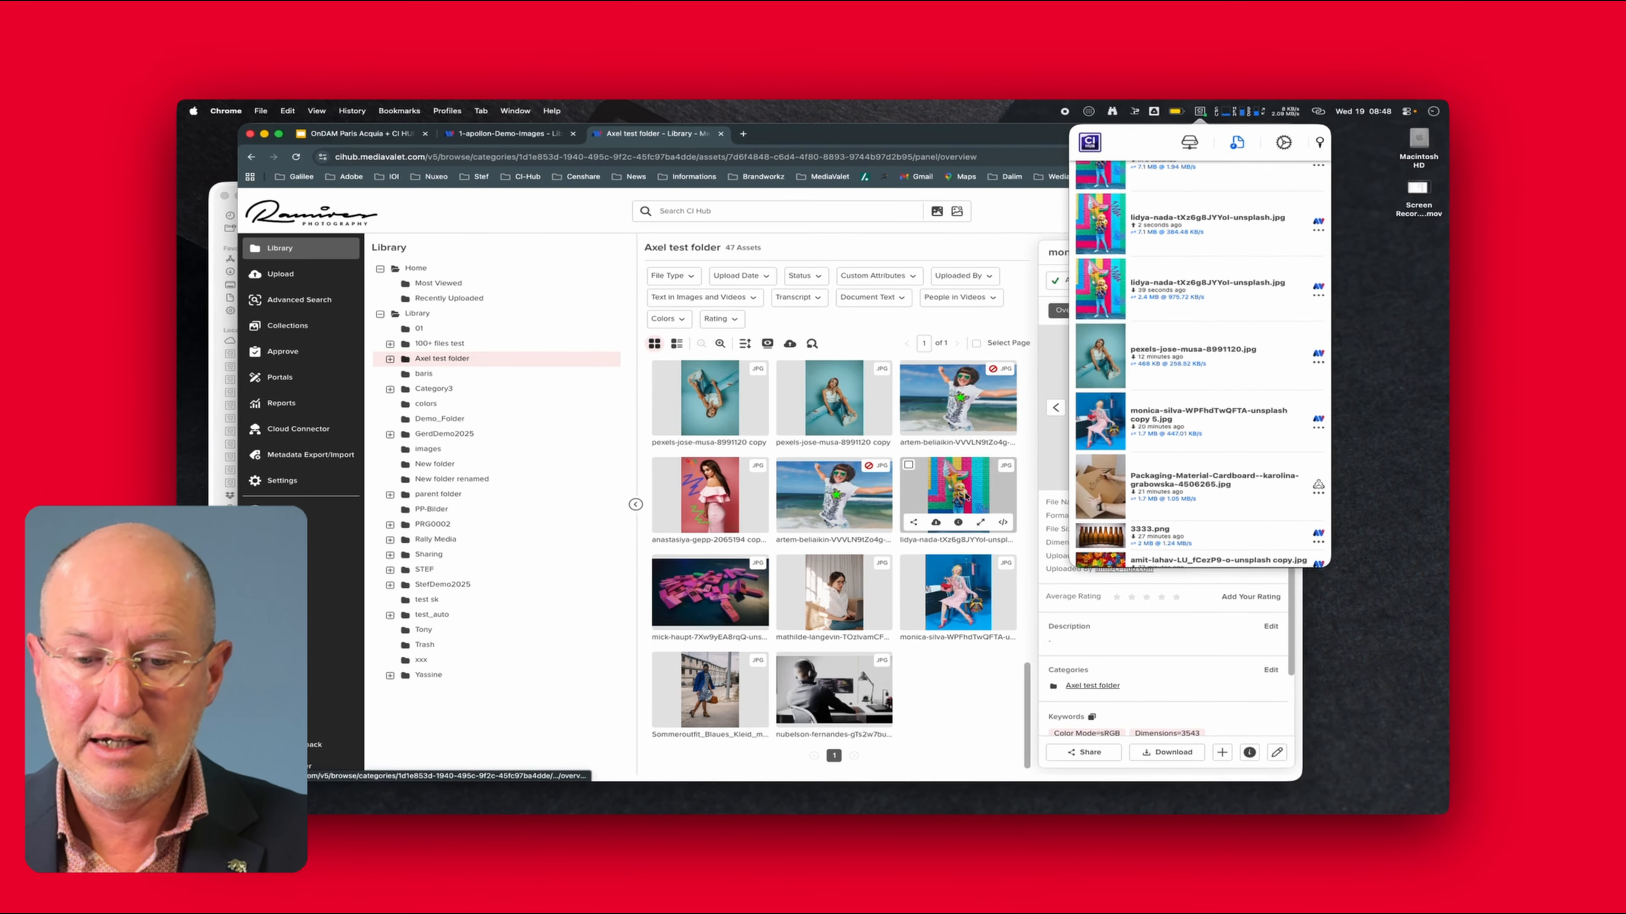
Show the overview of the balloon photo with the colourful brick wall in the MediaValet Axel test folder
left_click(961, 493)
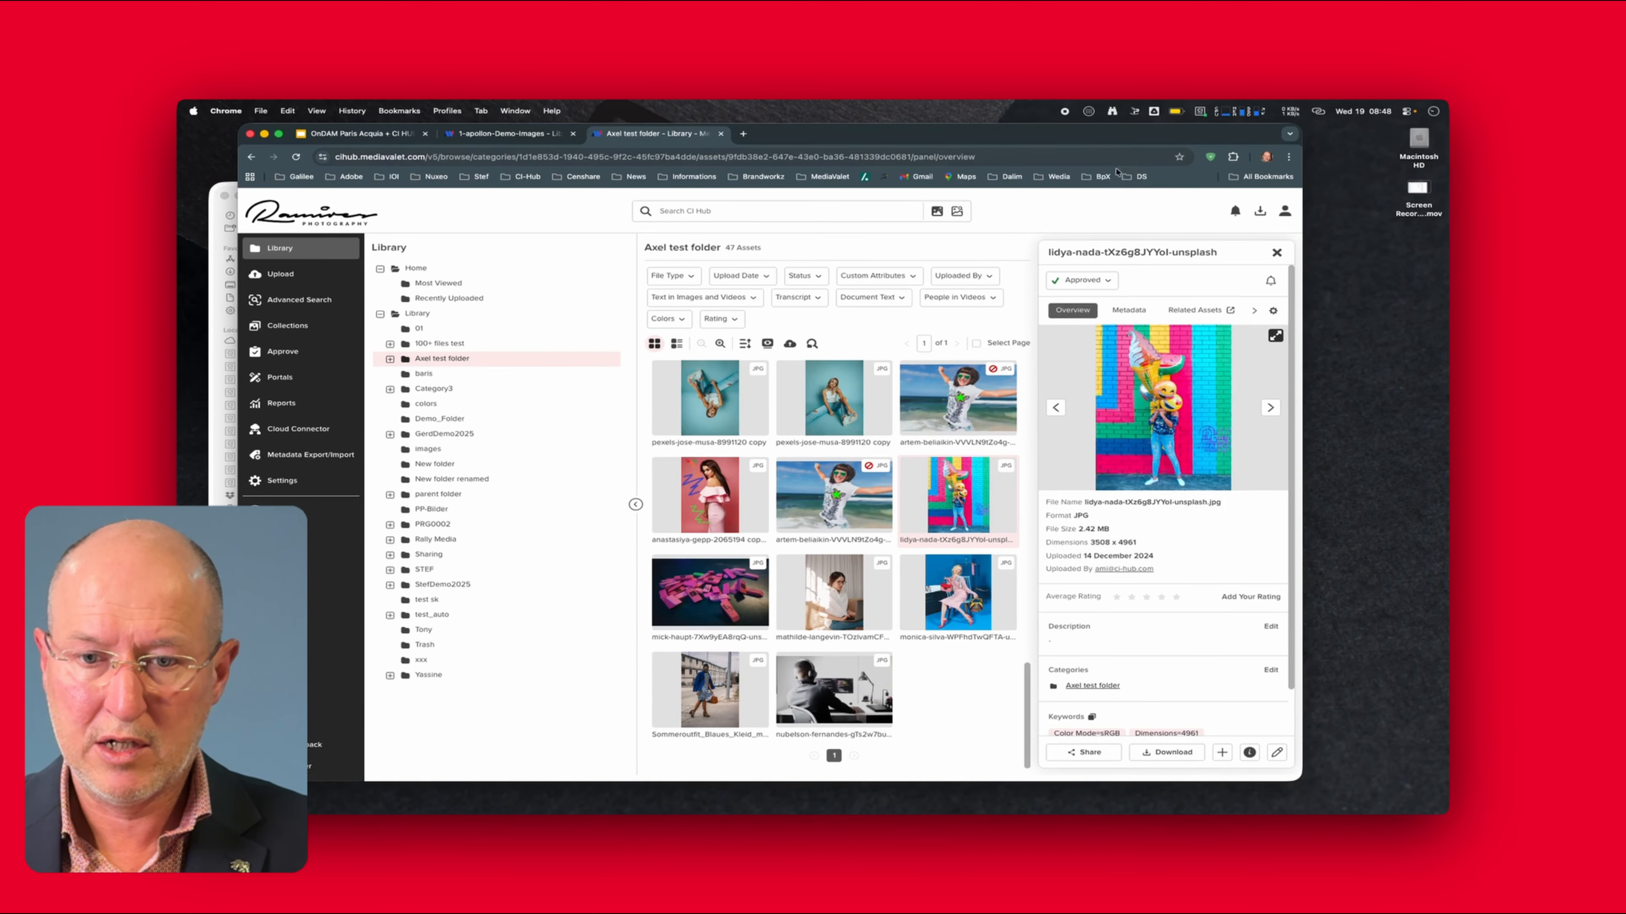
key("ctrl+Right")
key("ctrl+Left")
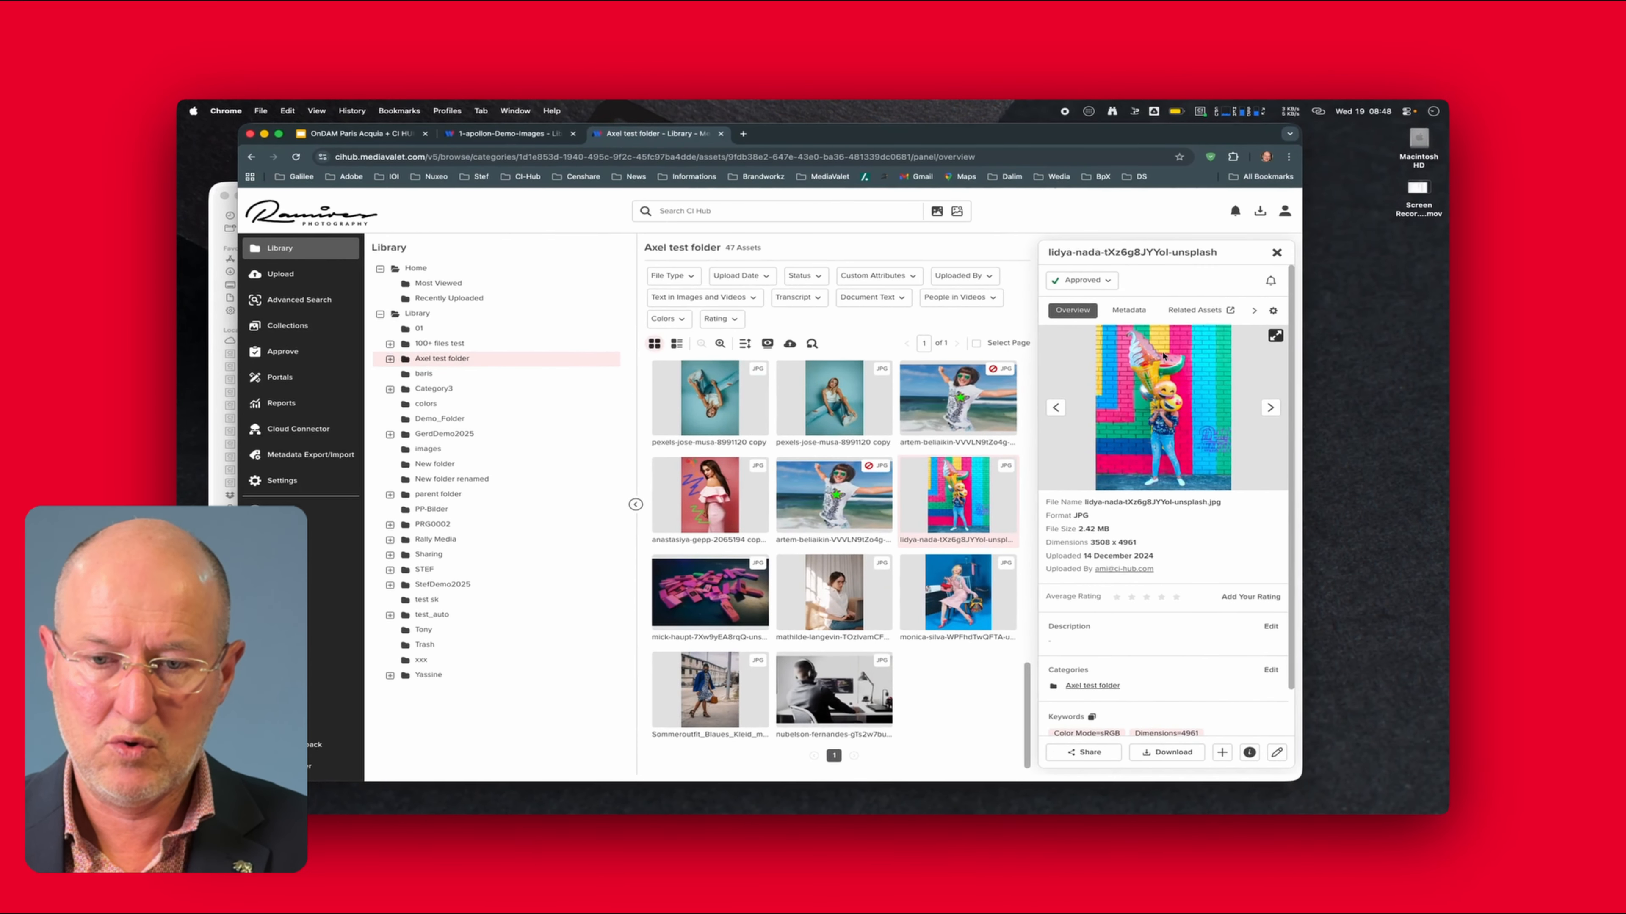
left_click_drag(995, 136, 1012, 383)
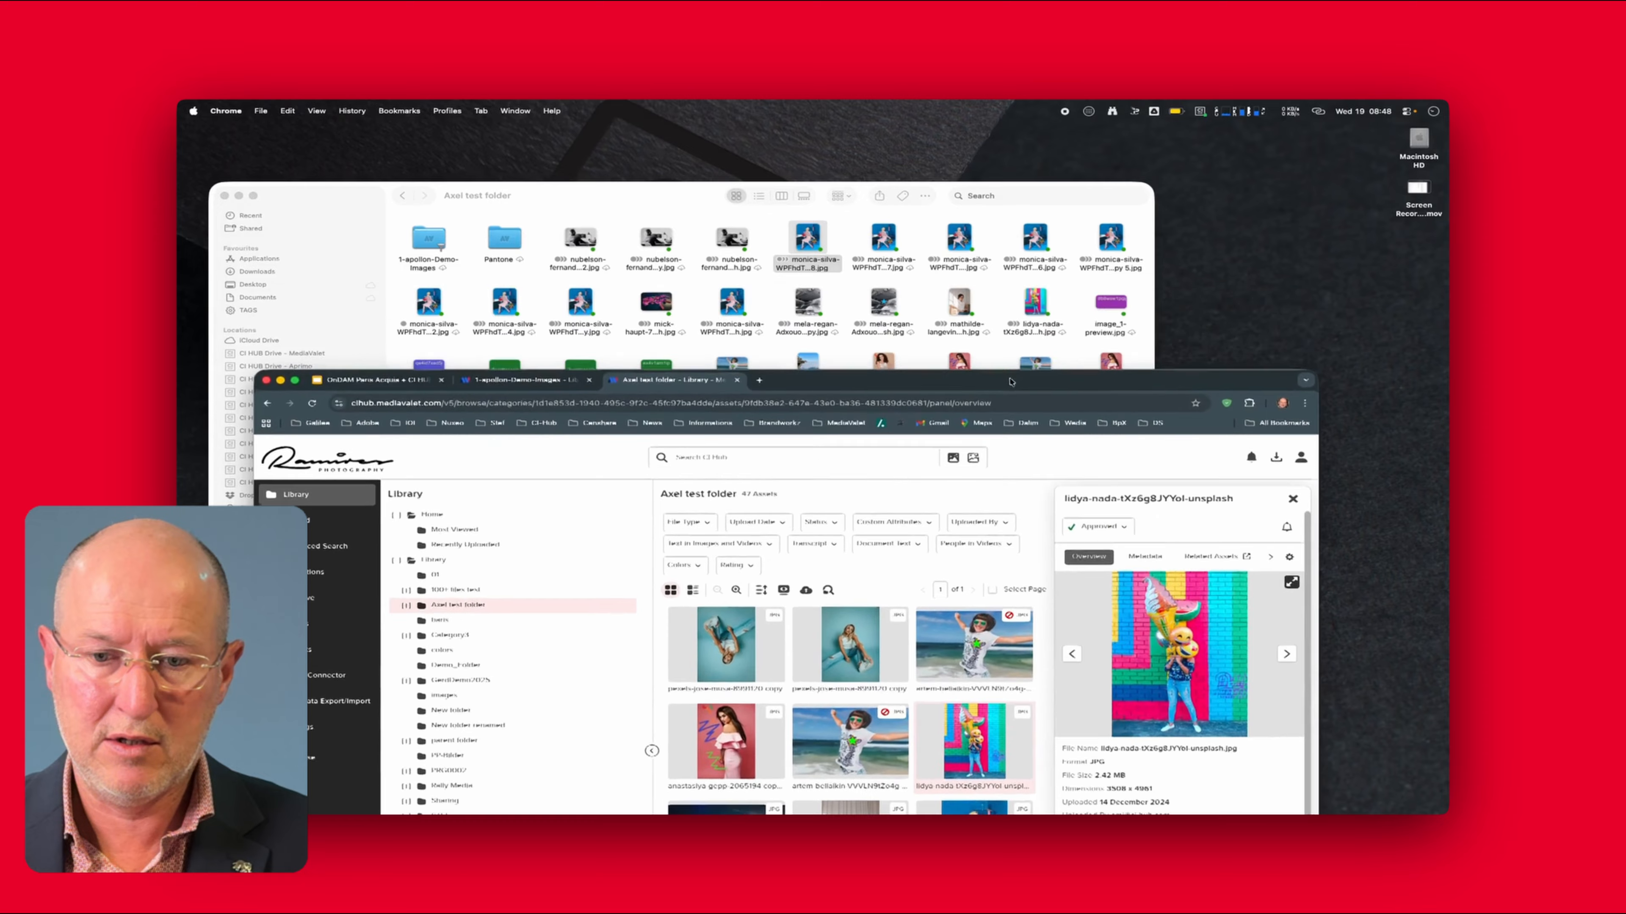
left_click(1022, 193)
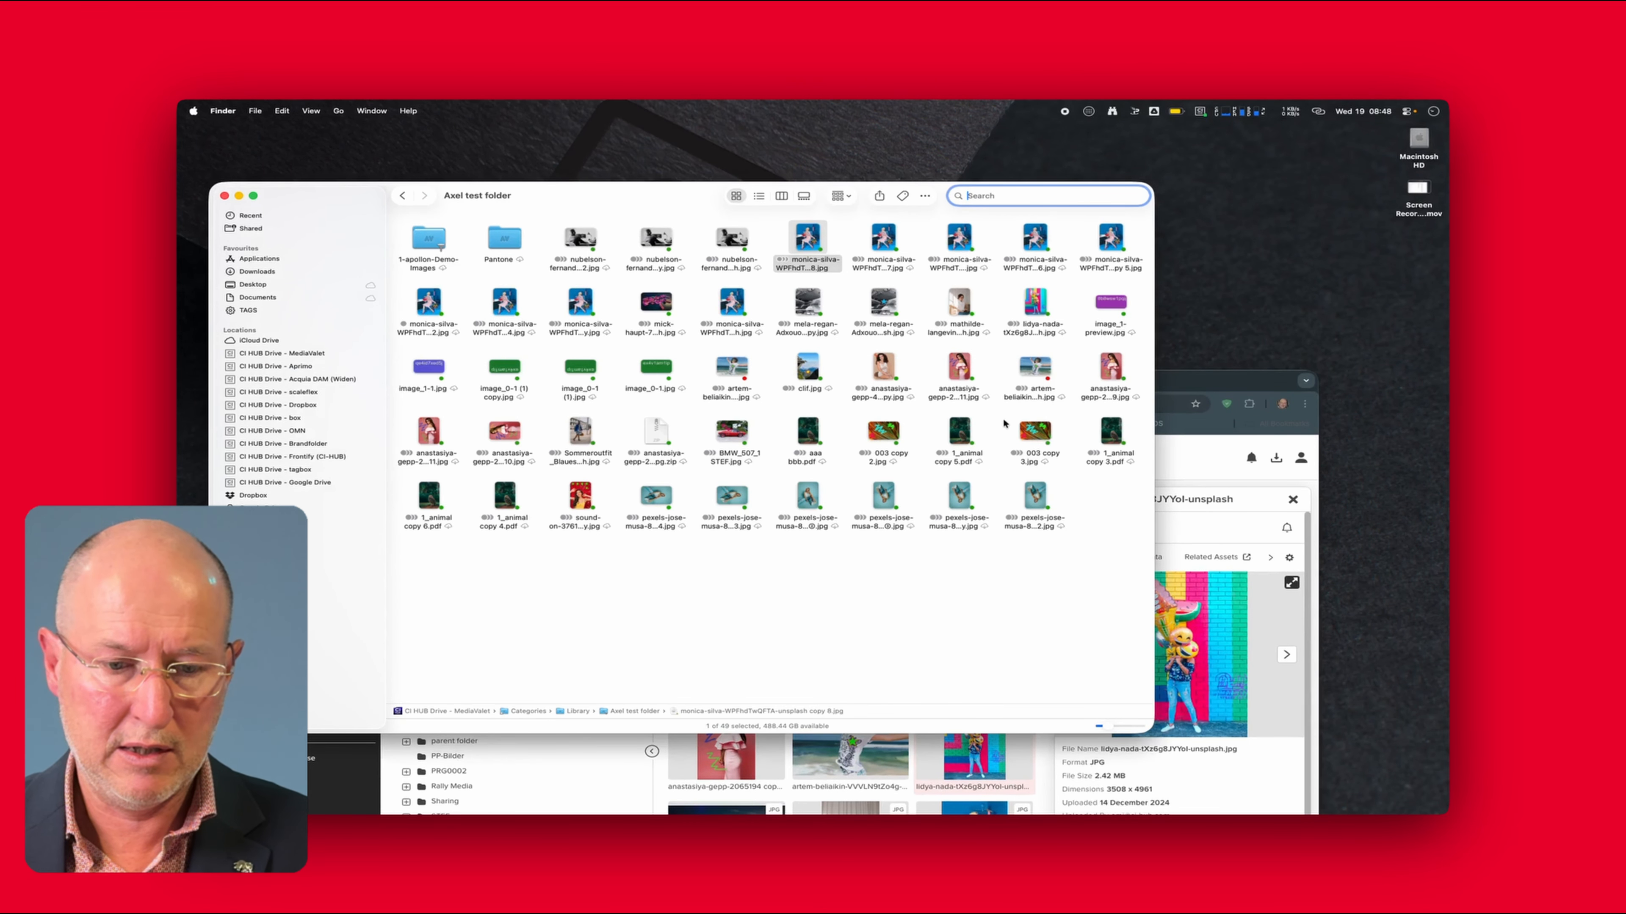
left_click_drag(1175, 377, 1183, 143)
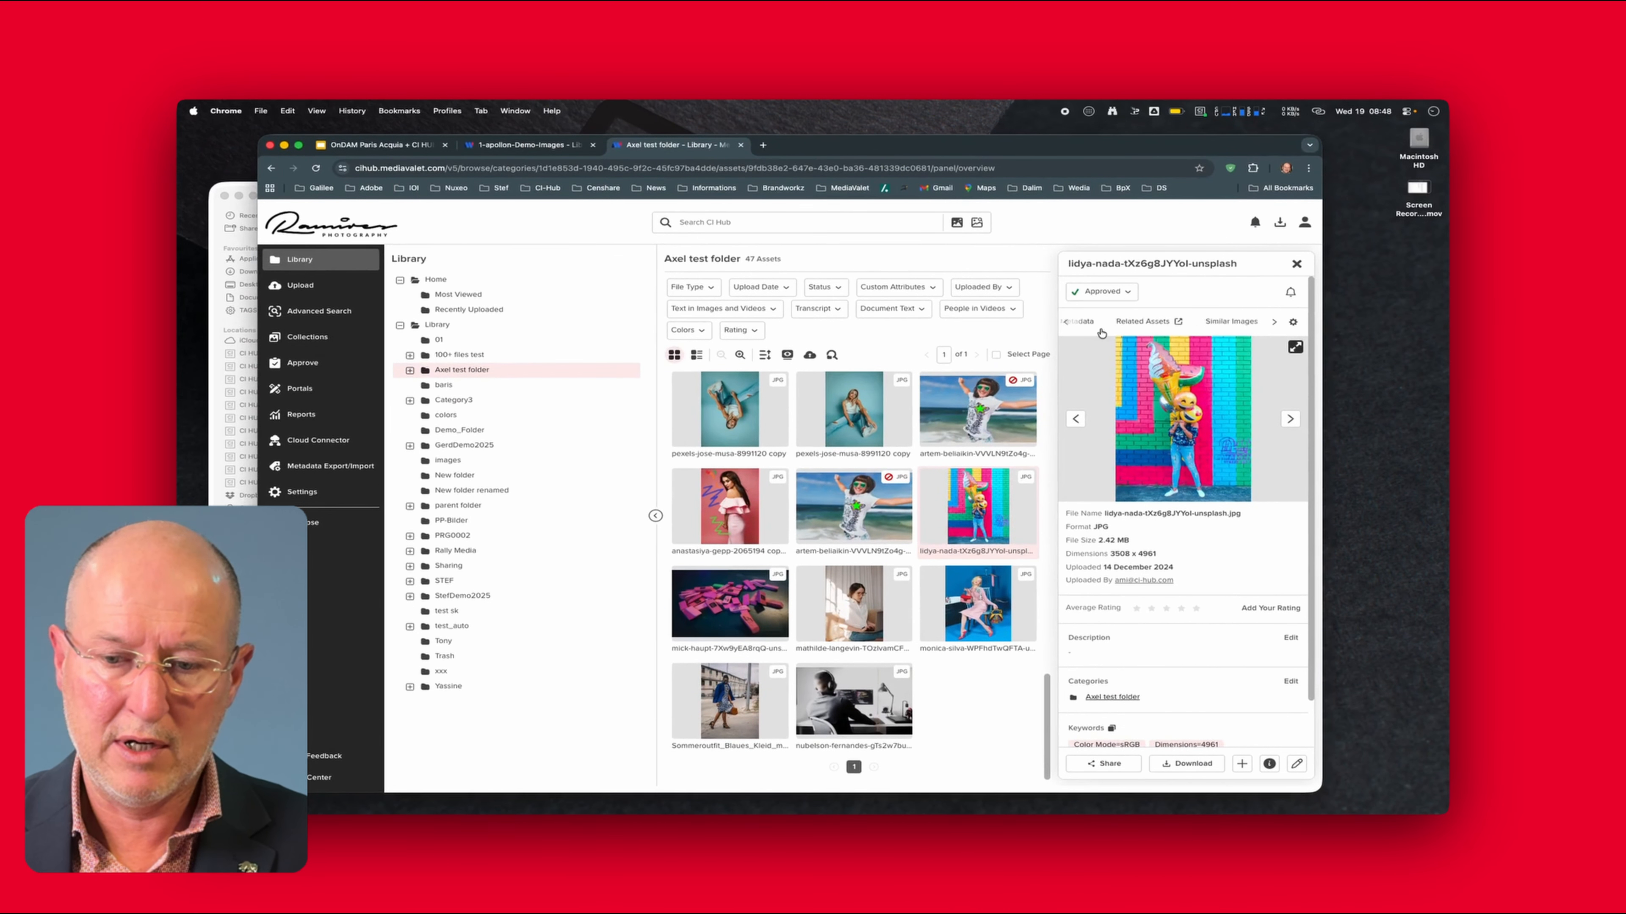
Switch to Photoshop, reveal the balloon photo in Finder and open it in the browser through its CI HUB file action
key("ctrl+Right")
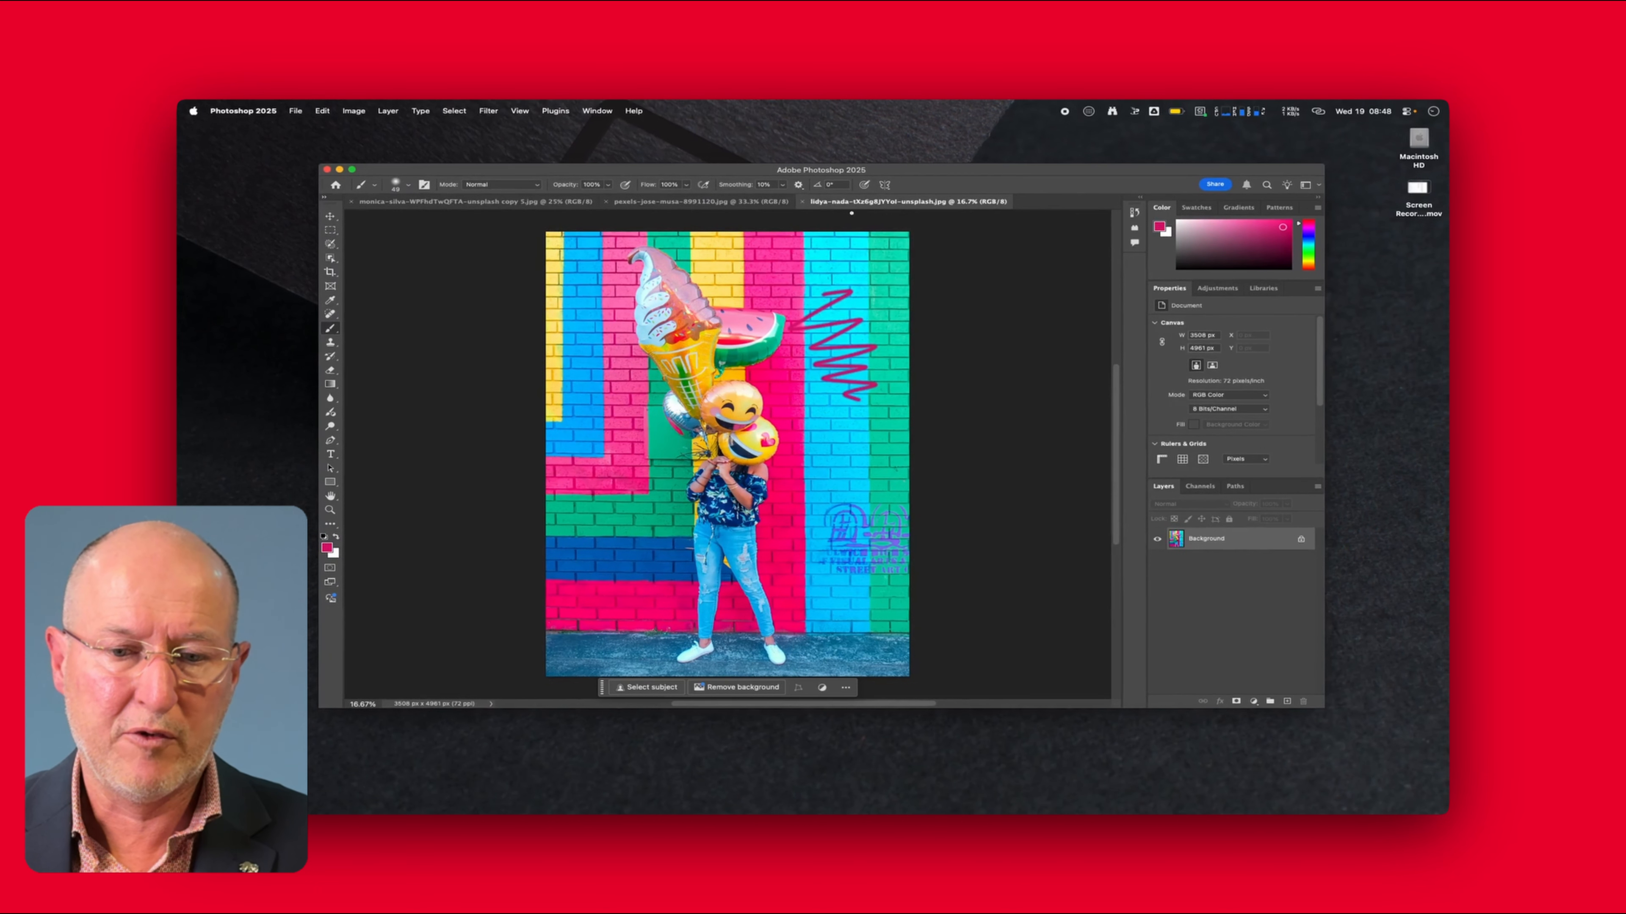
right_click(854, 202)
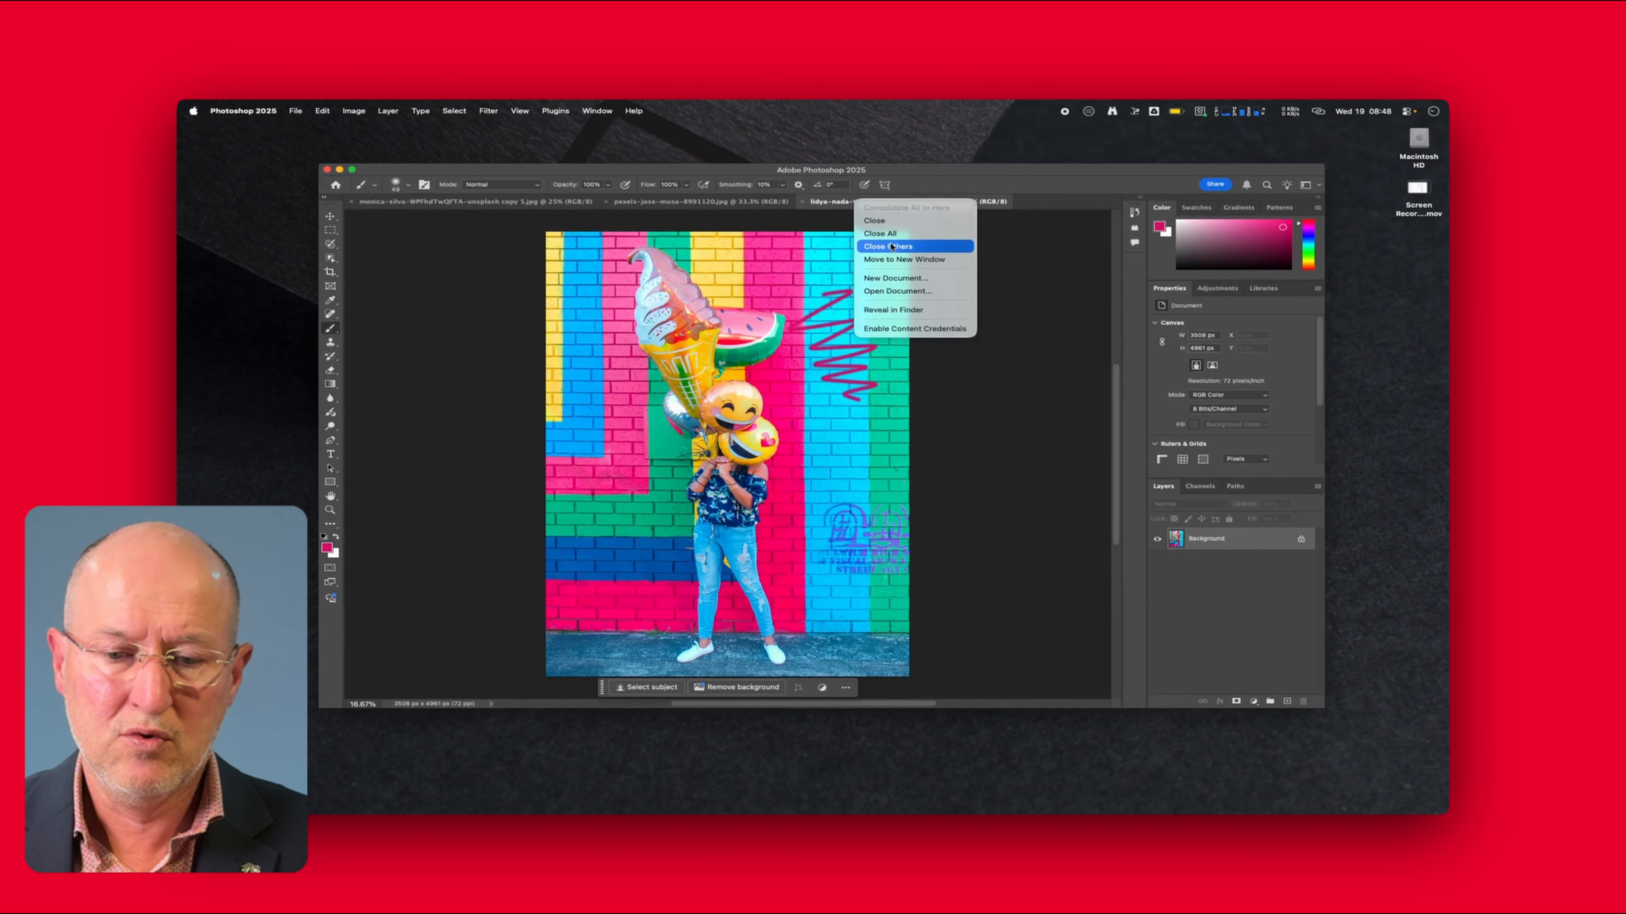
left_click(893, 310)
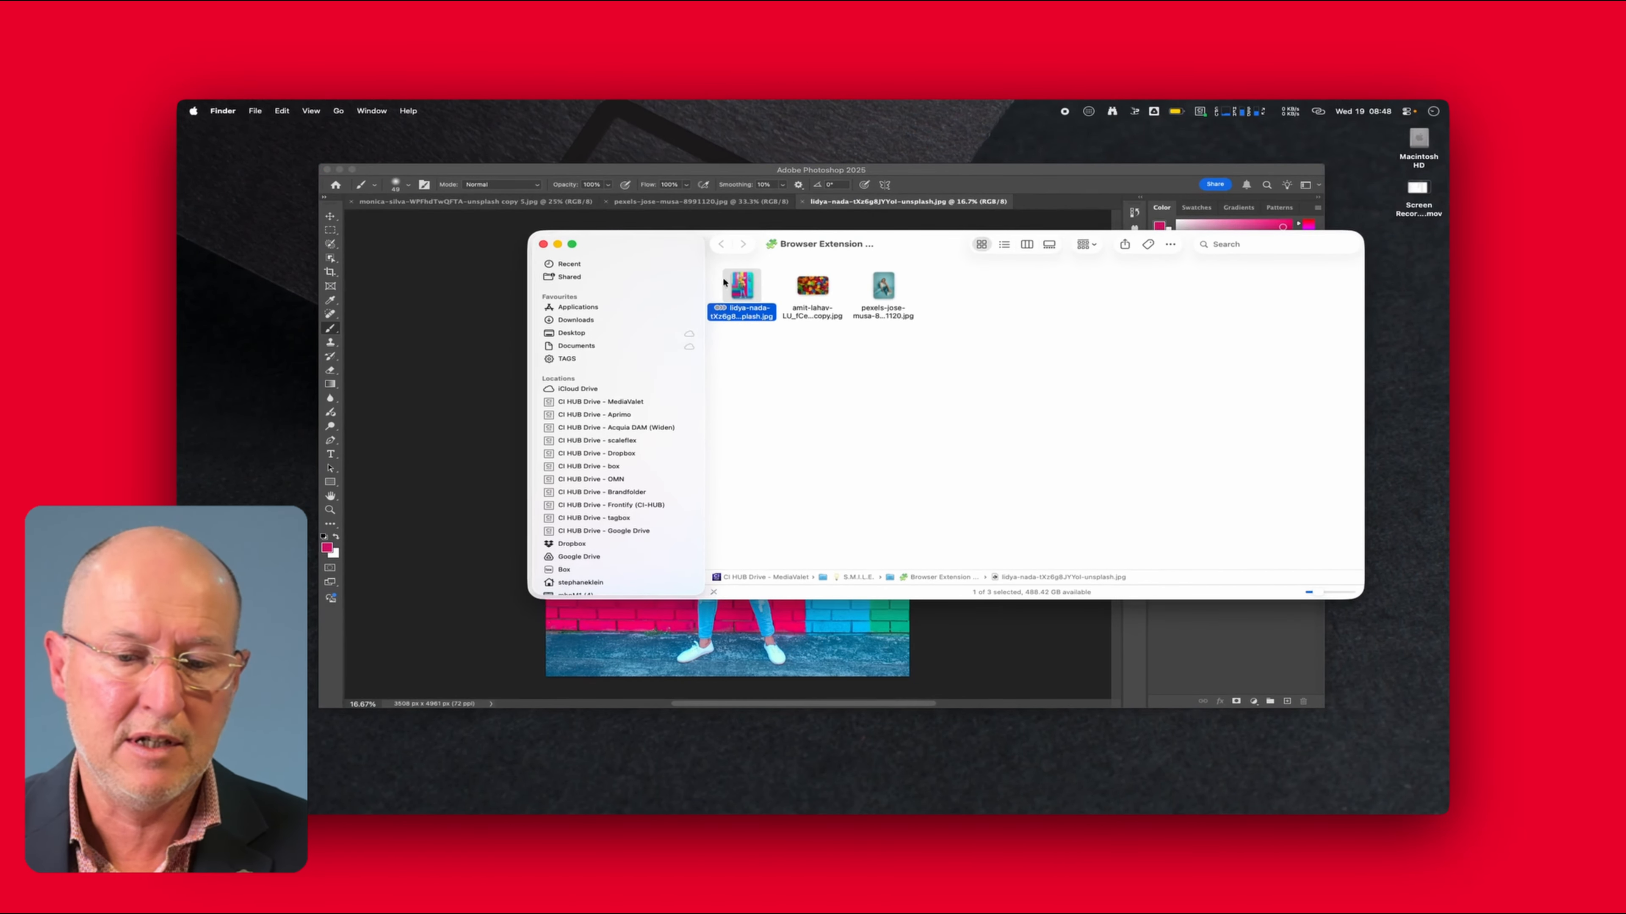
right_click(748, 286)
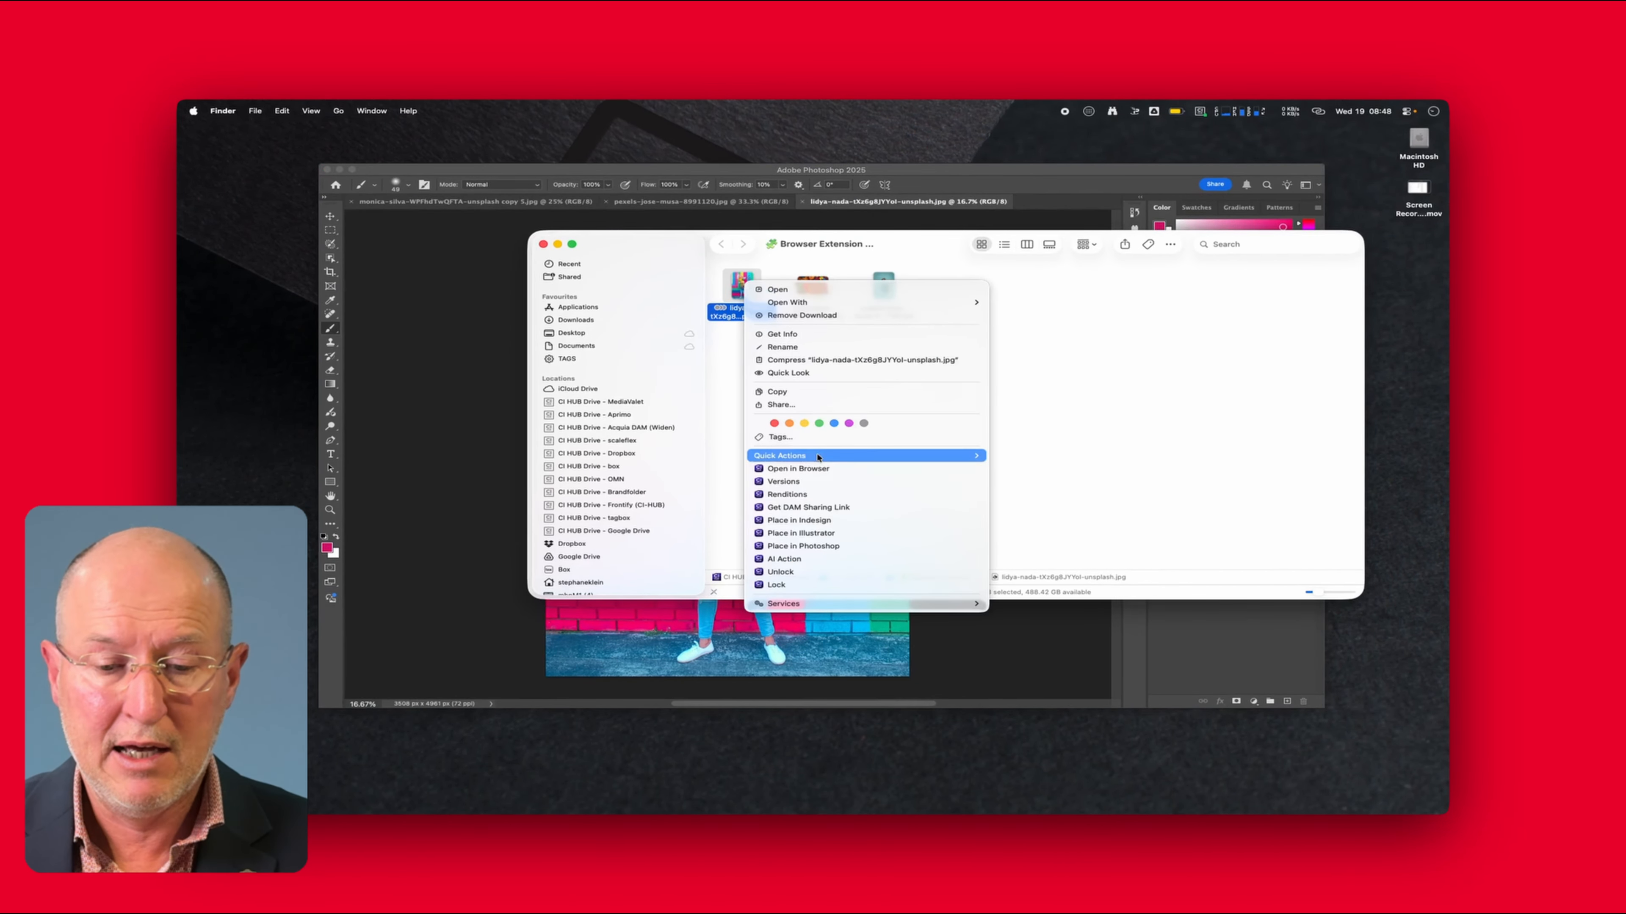
left_click(816, 469)
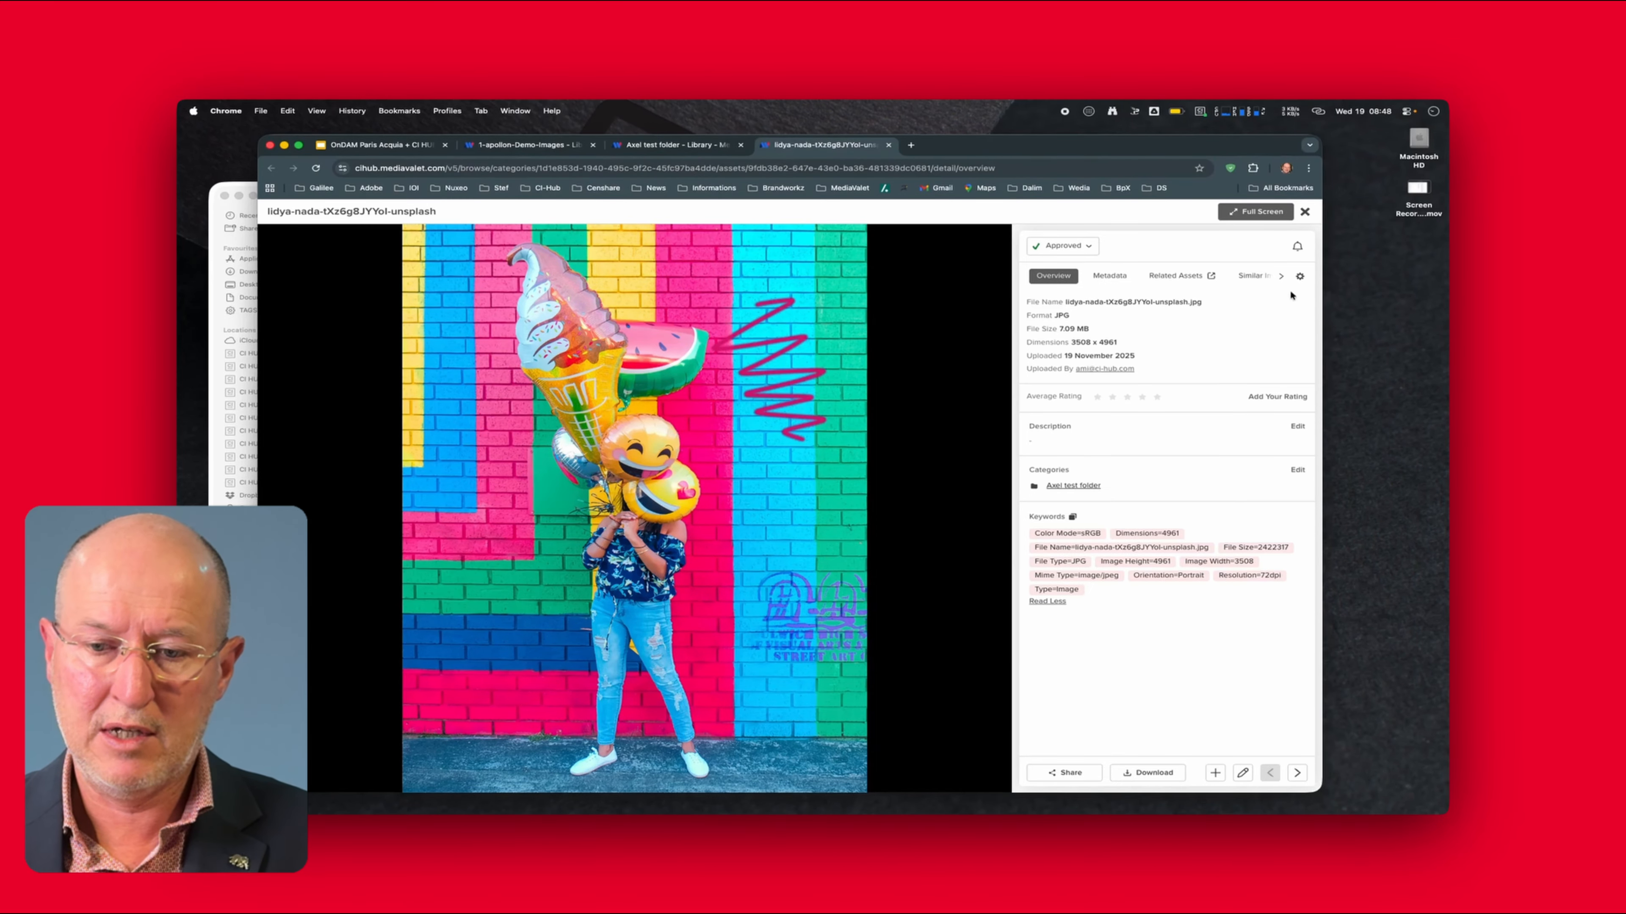
Show the balloon photo's version history in its MediaValet asset details
left_click(1282, 276)
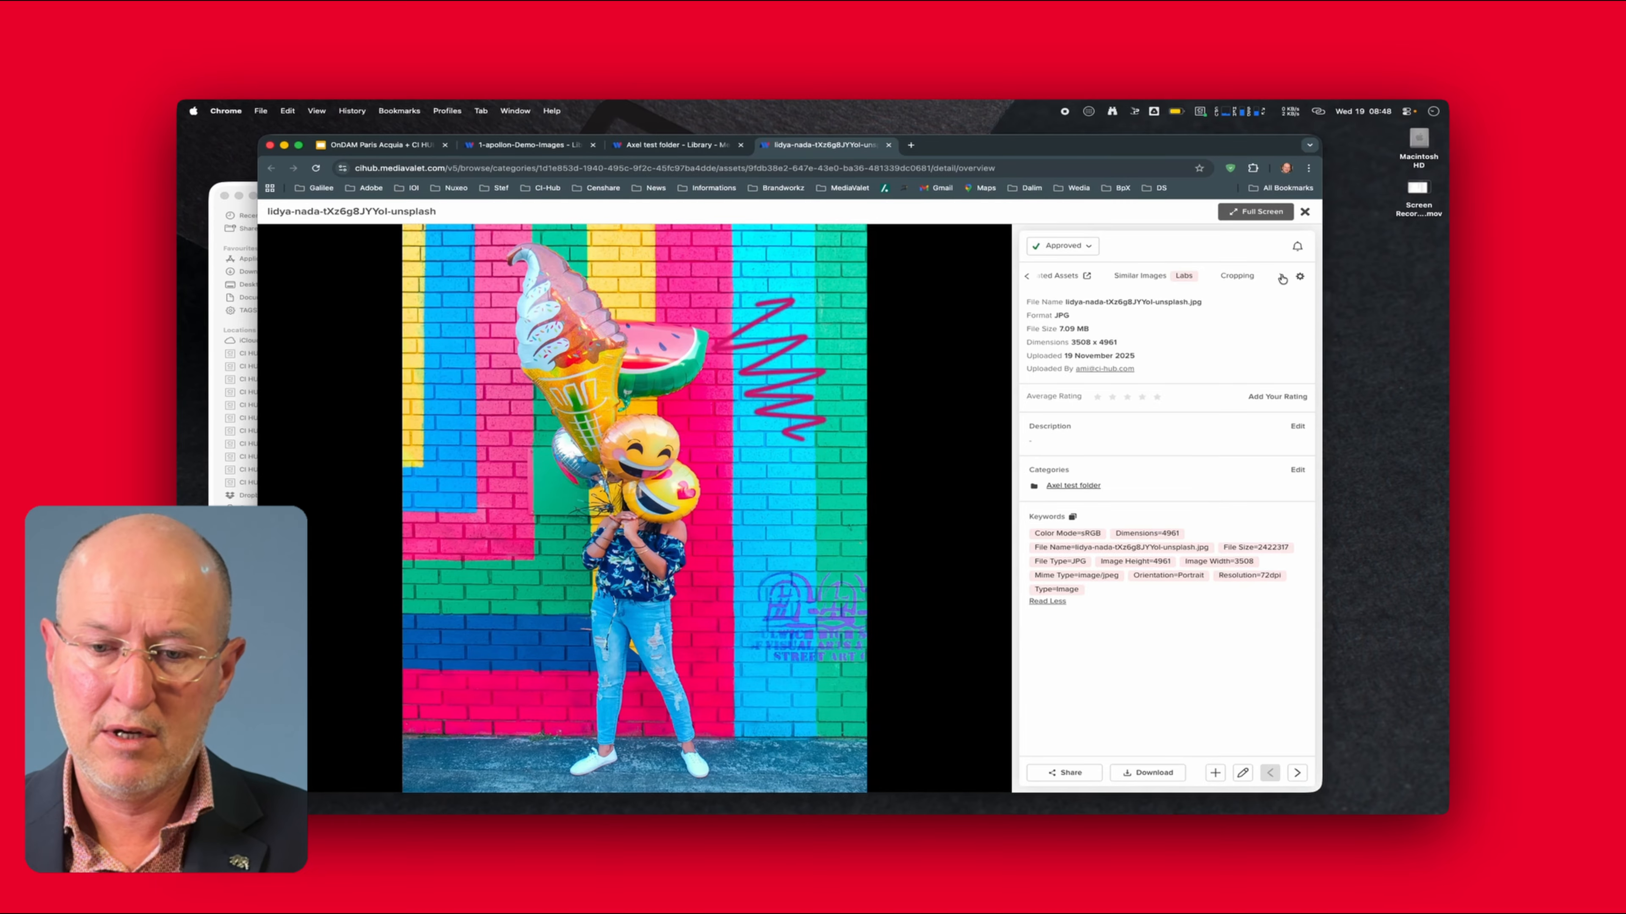
left_click(1282, 277)
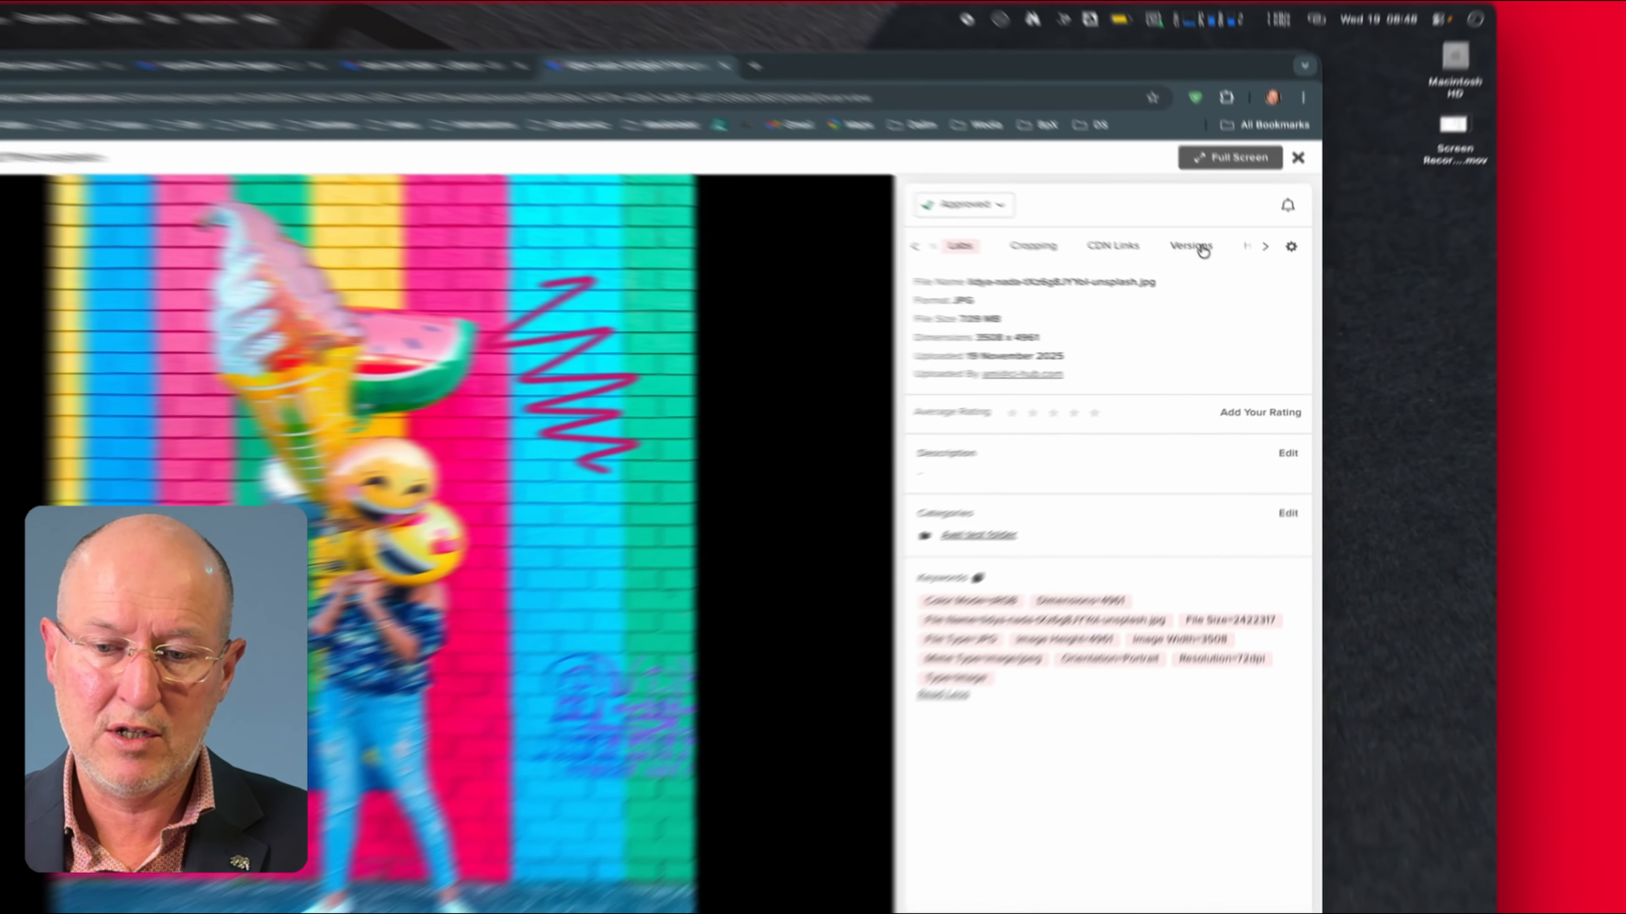
left_click(1232, 279)
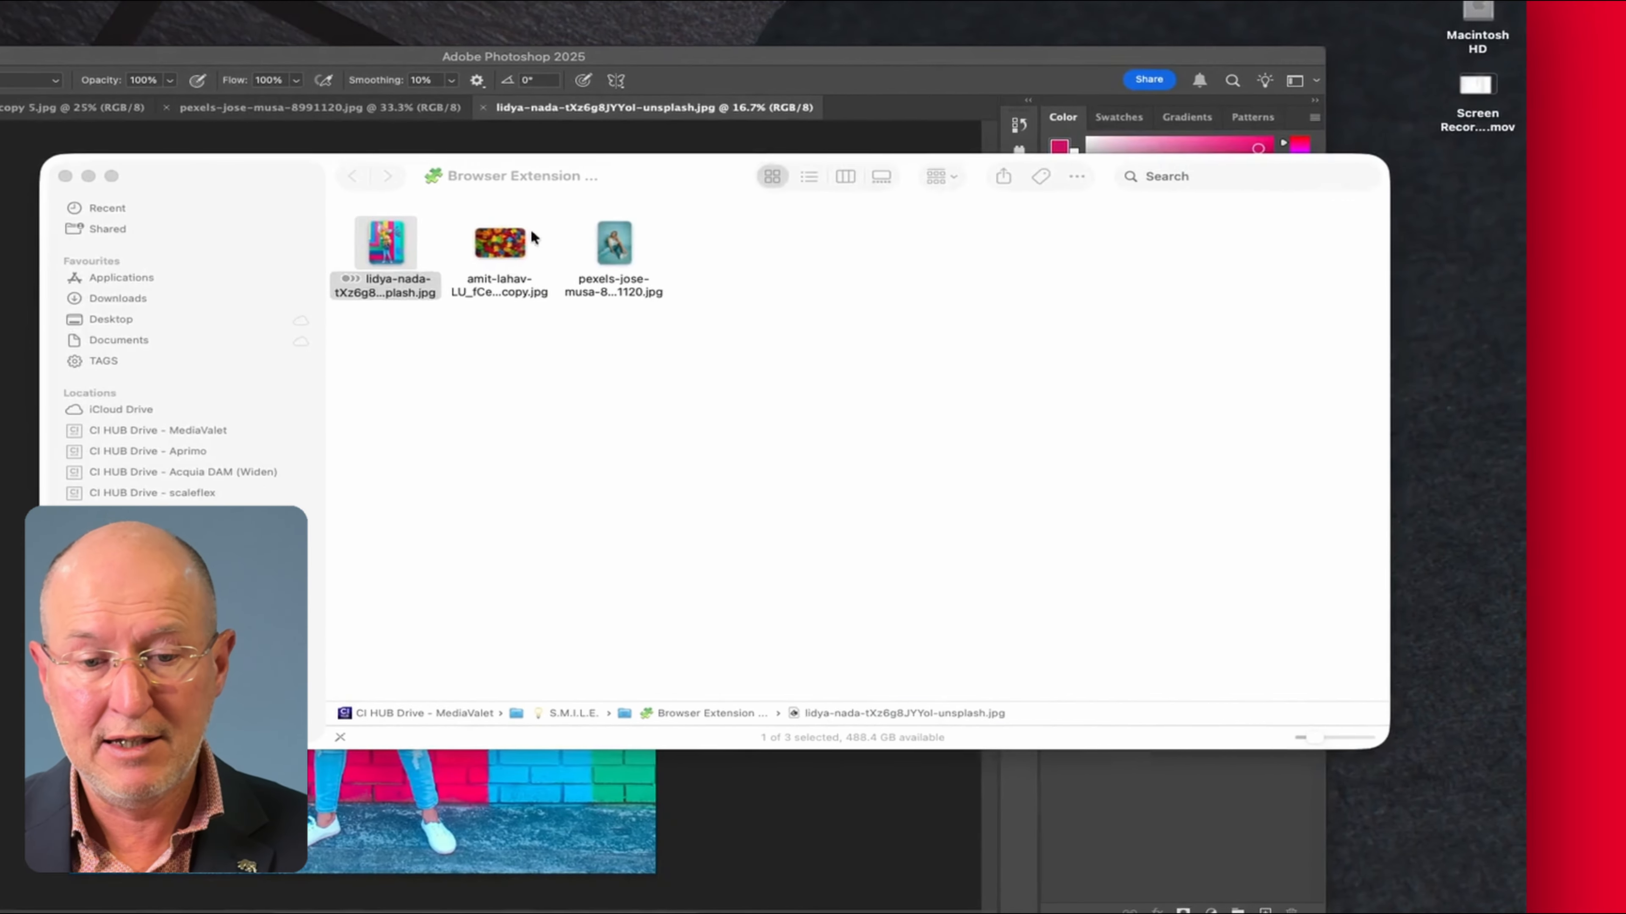
Review the balloon photo's MediaValet versions through the CI HUB file action in Finder, including both version entries, and close the list
left_click(451, 240)
right_click(387, 244)
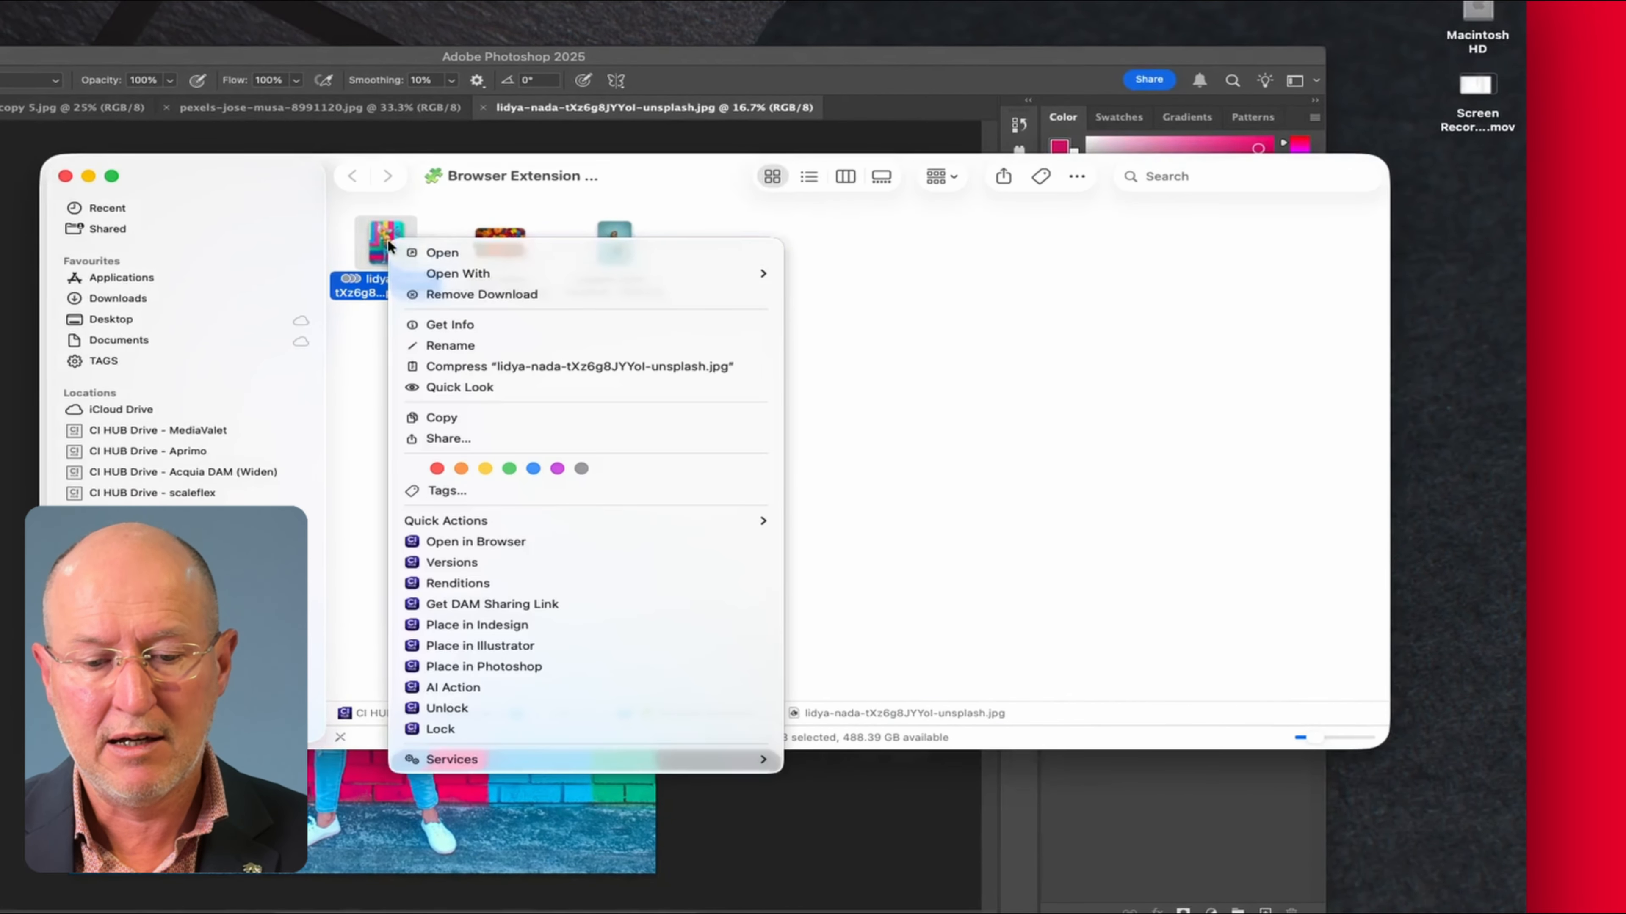
left_click(469, 564)
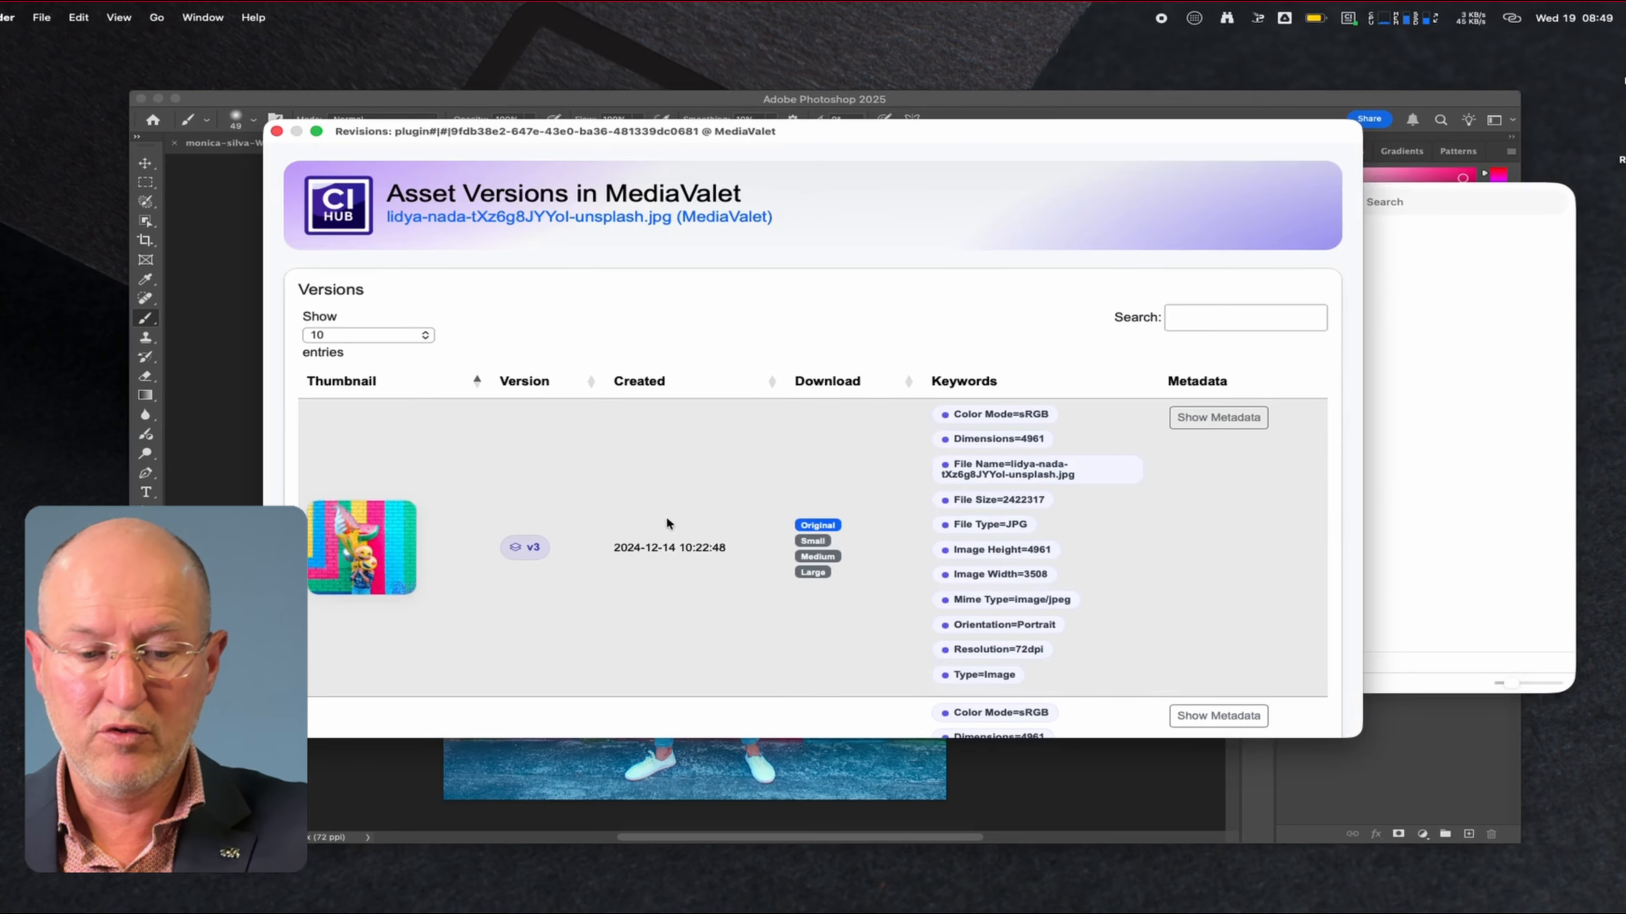
scroll(665, 516, "down", 5)
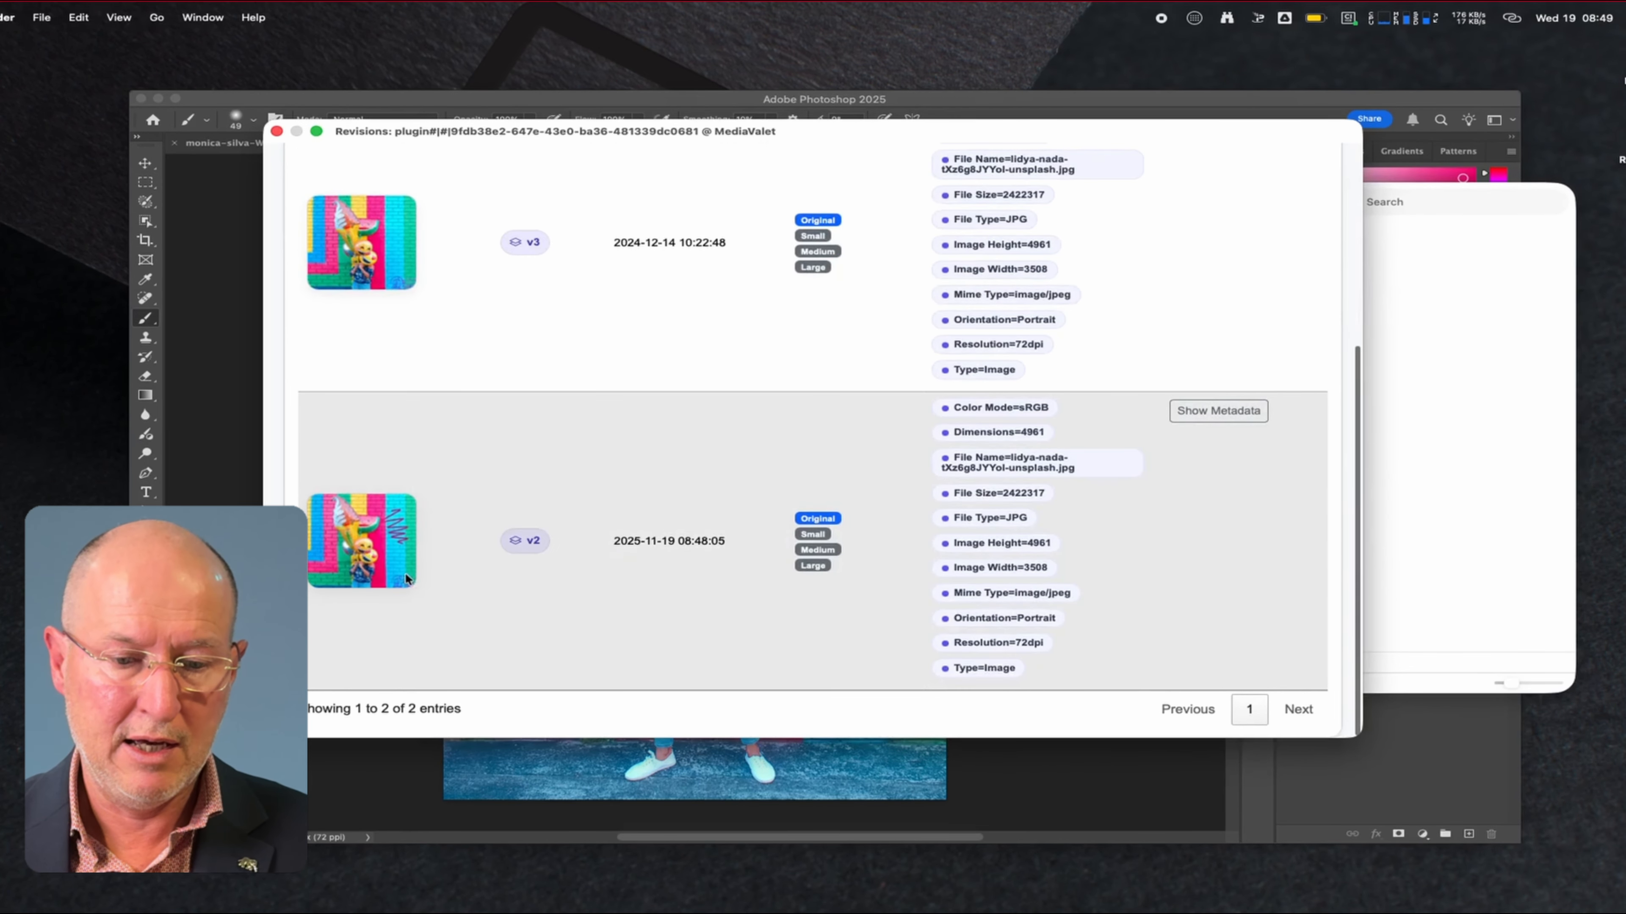
scroll(1149, 680, "up", 5)
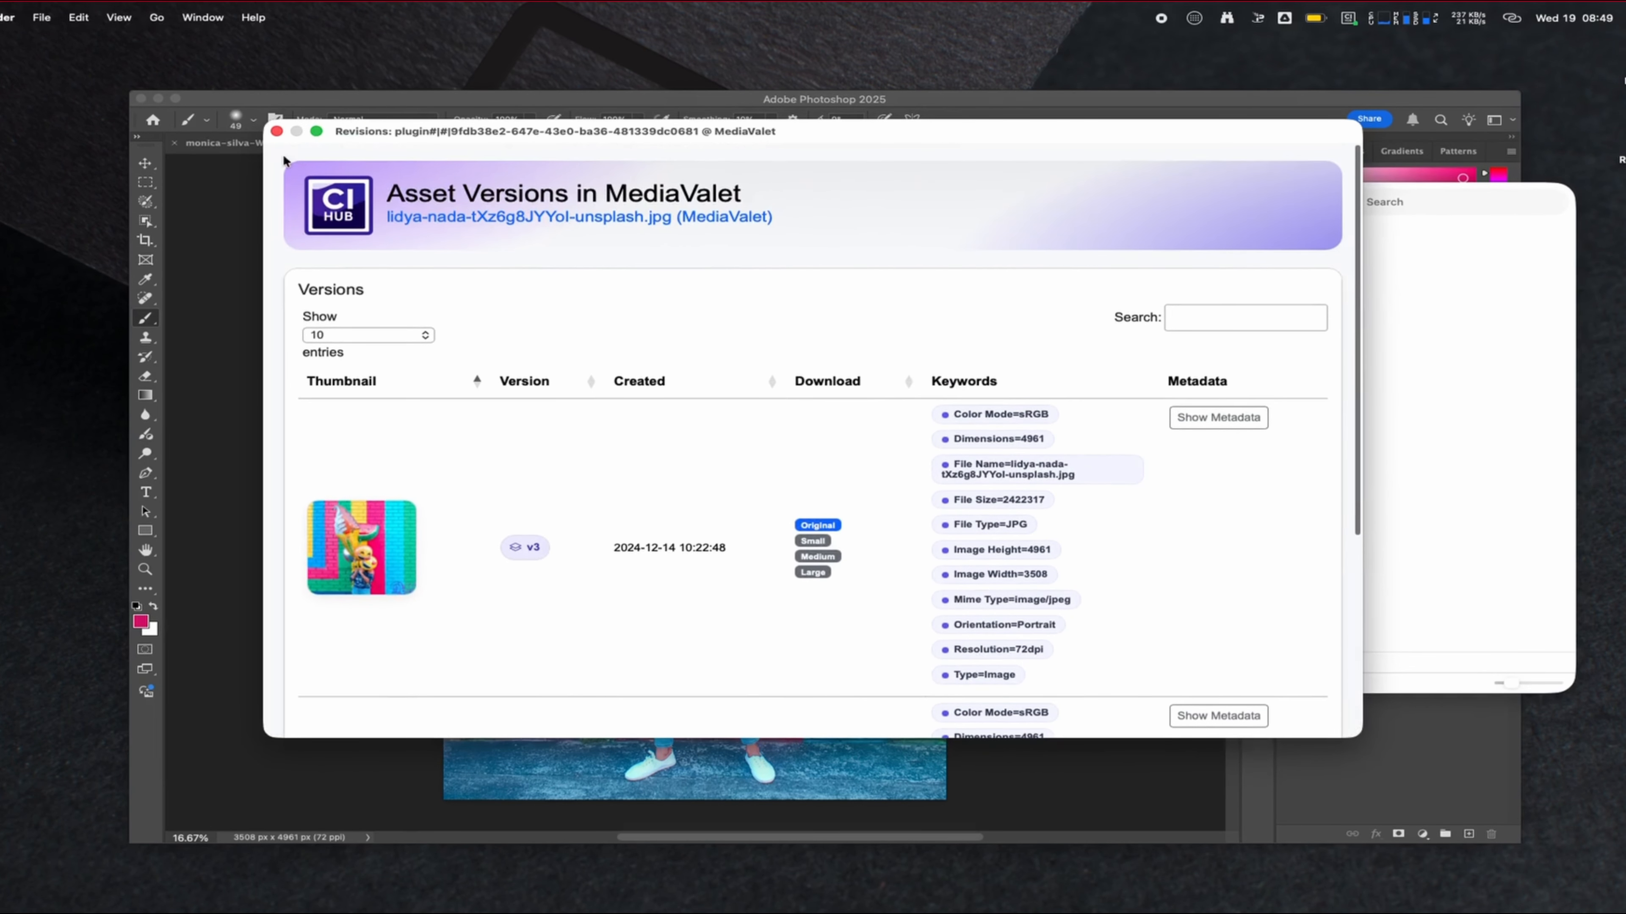
left_click(277, 131)
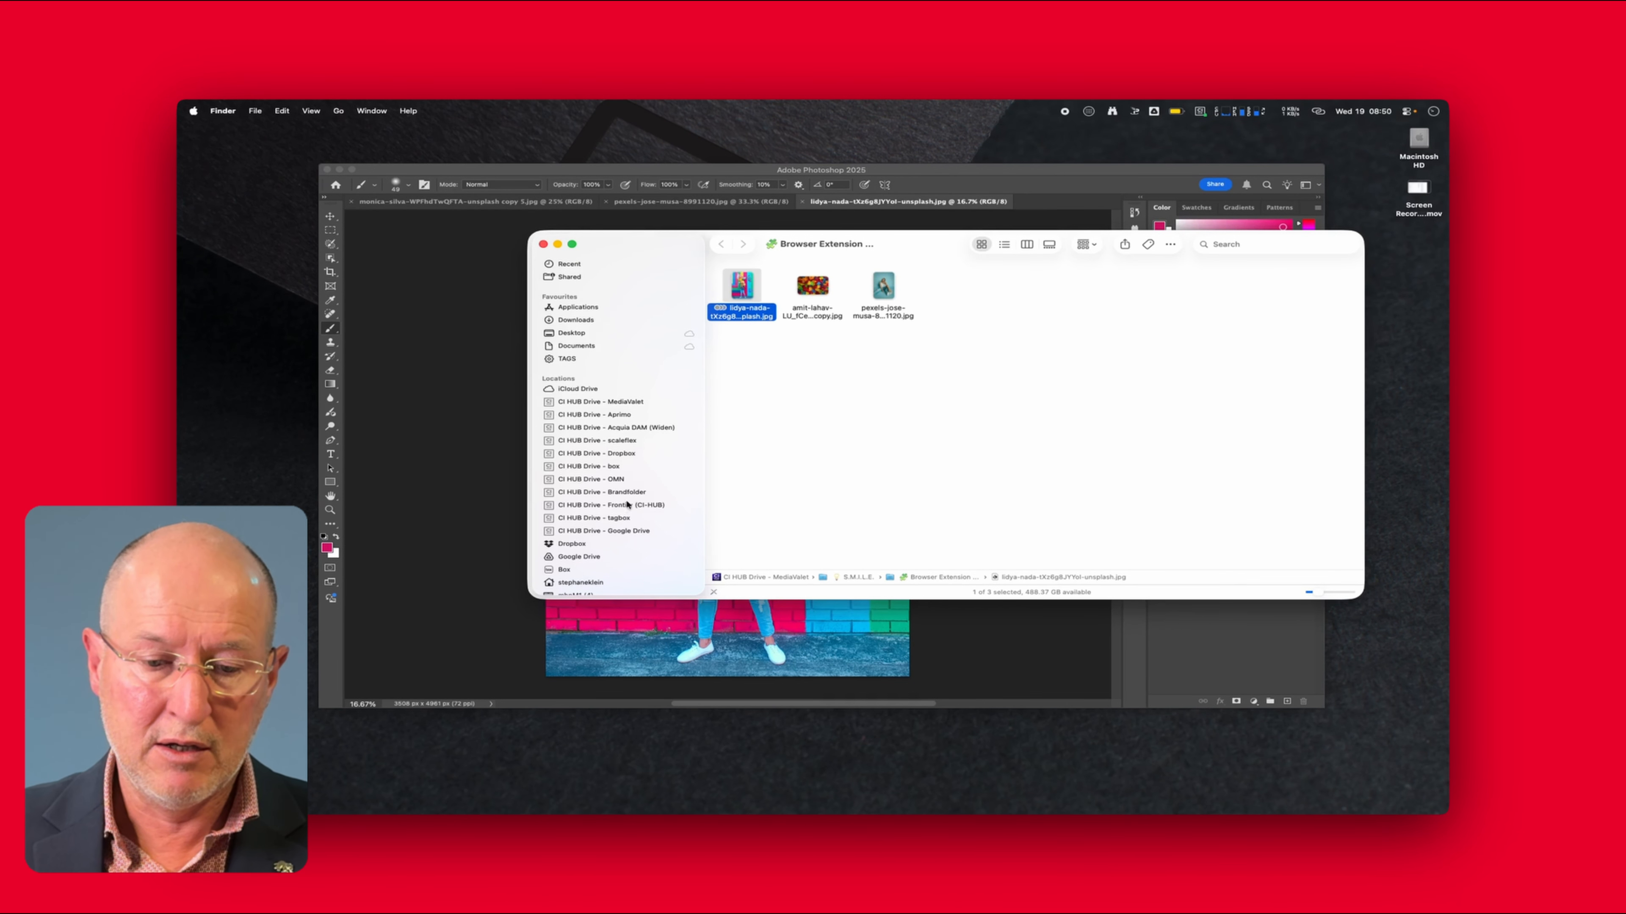
Open the CI HUB Drive - Frontify (CI-HUB) location in Finder and clear the Photoshop window from behind it
left_click(619, 506)
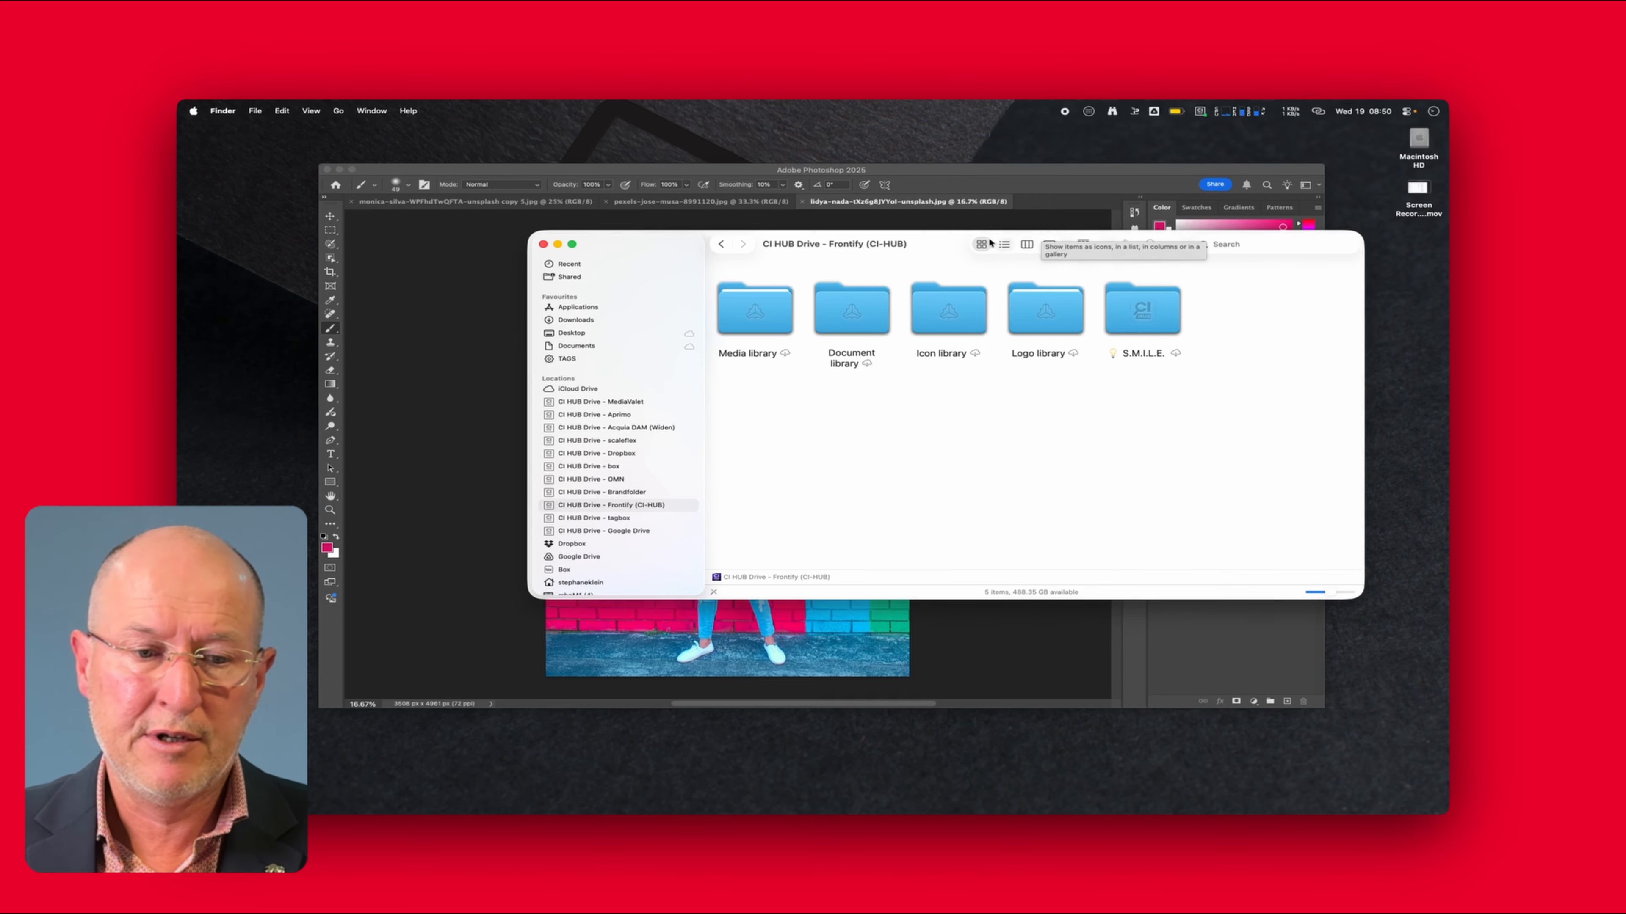
left_click(339, 169)
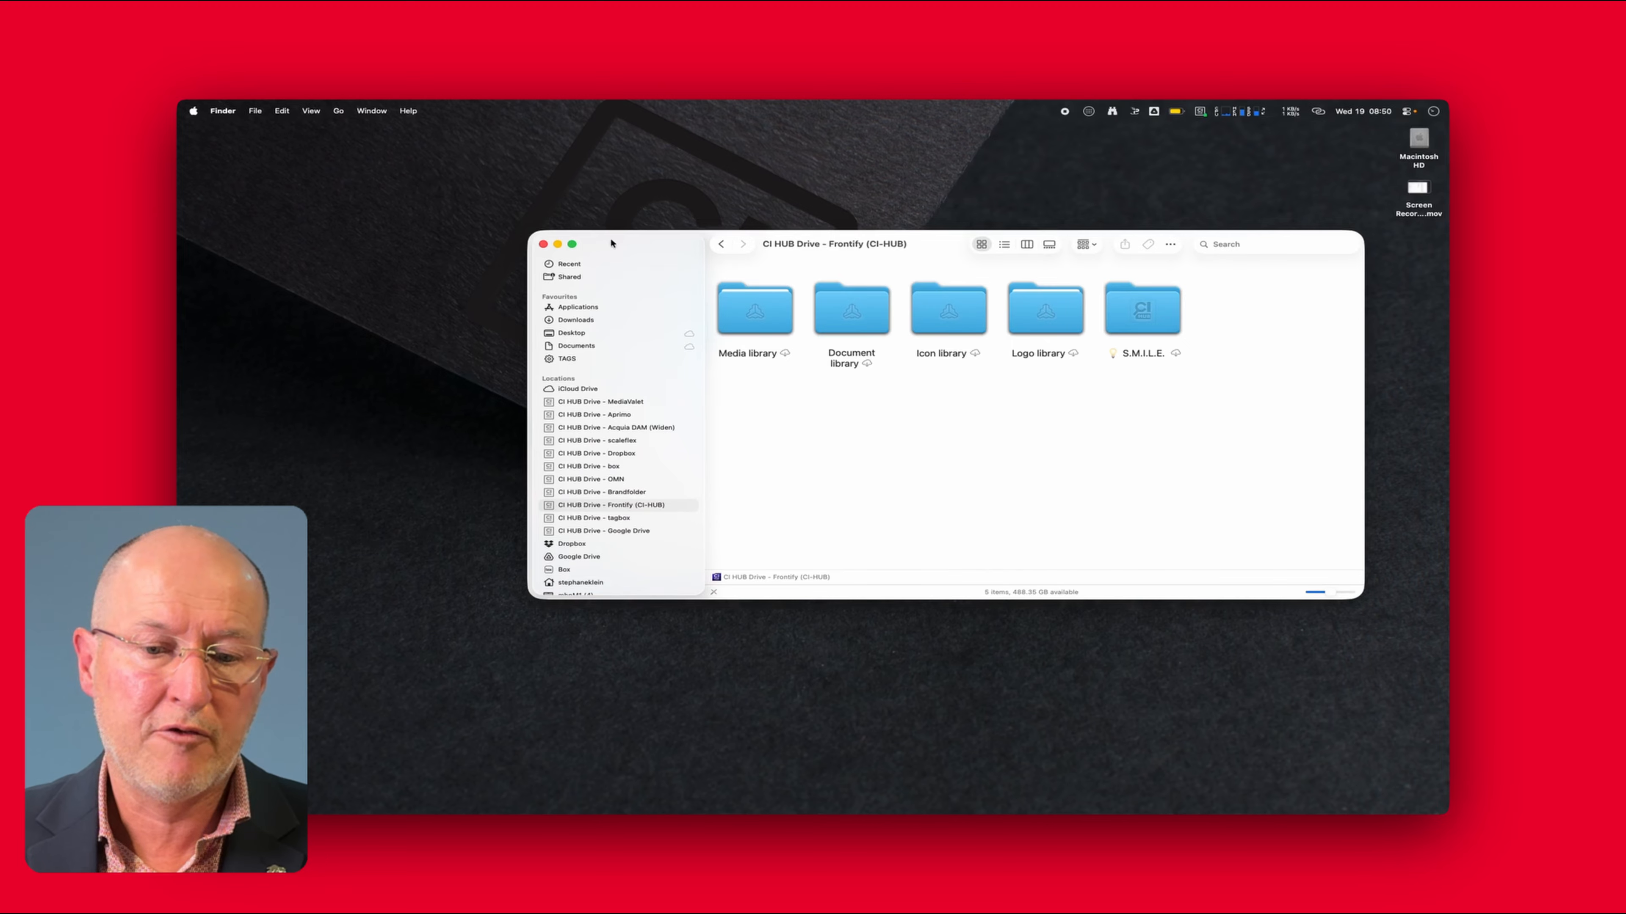
left_click_drag(657, 249, 430, 272)
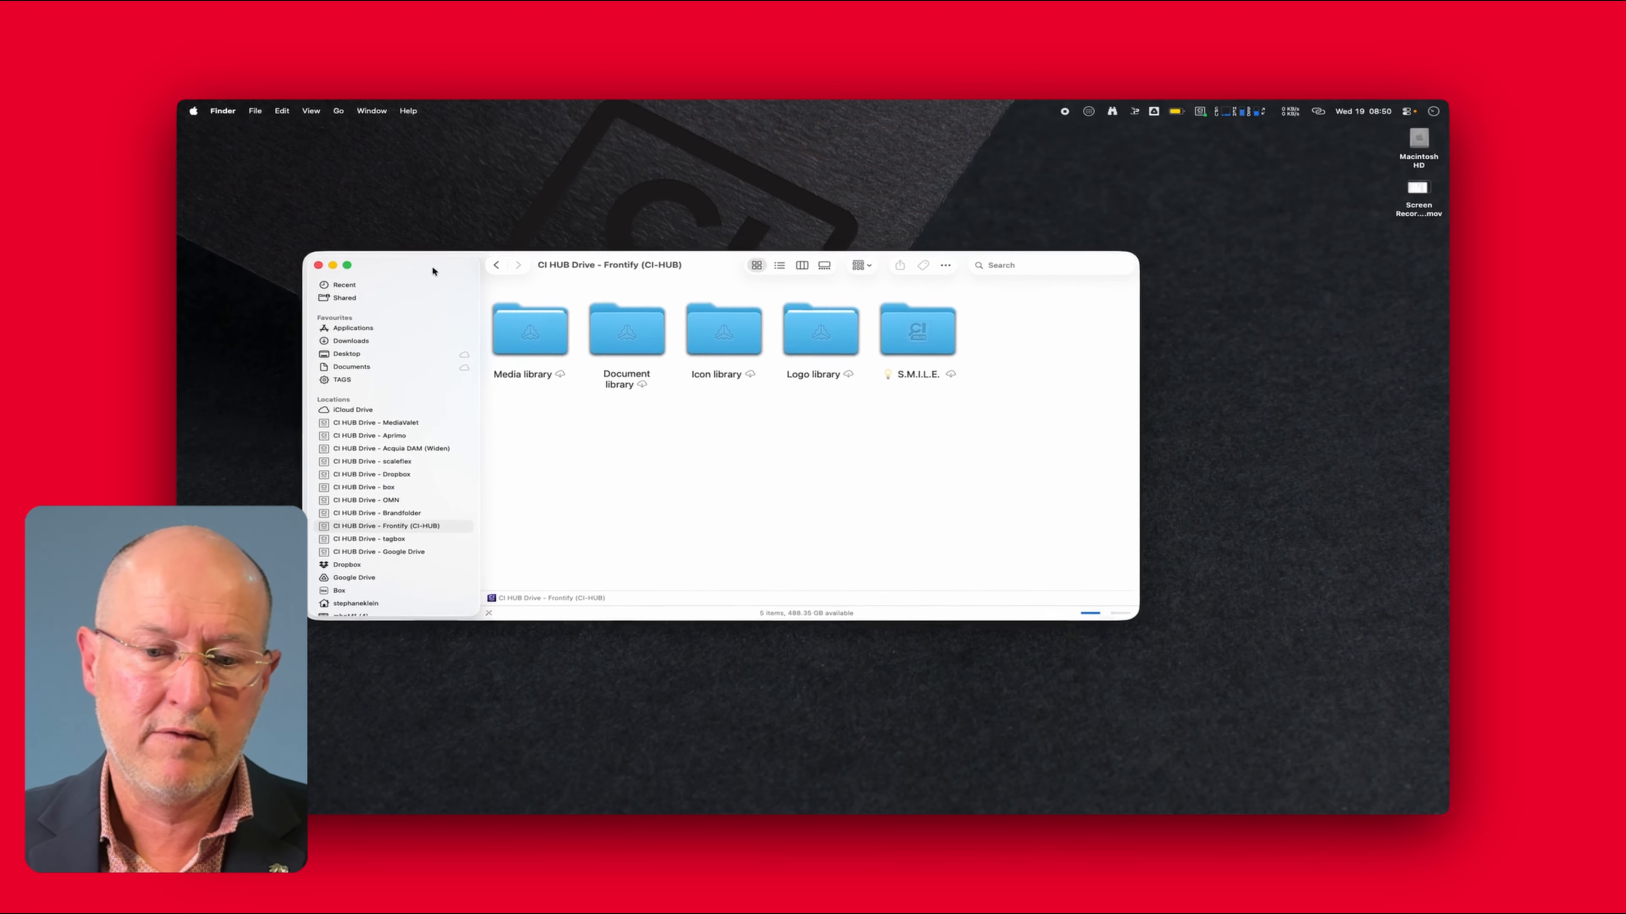
left_click_drag(698, 251, 668, 275)
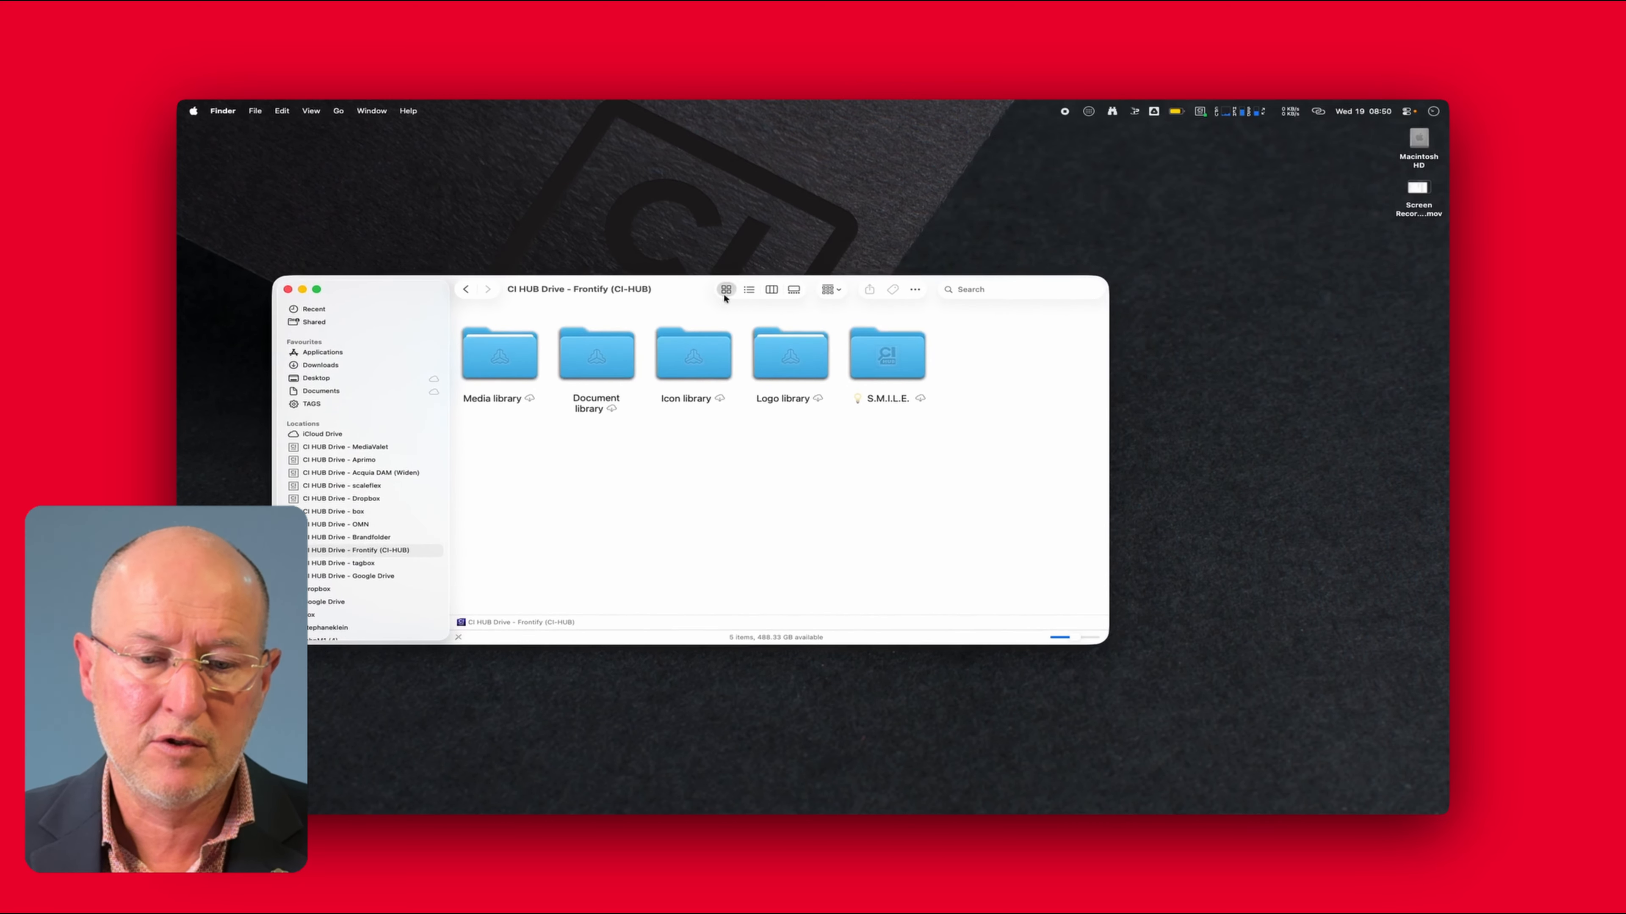
Show the Frontify drive in columns and browse to the packaging saved search in the Media library's S.M.I.L.E. folder
left_click(771, 289)
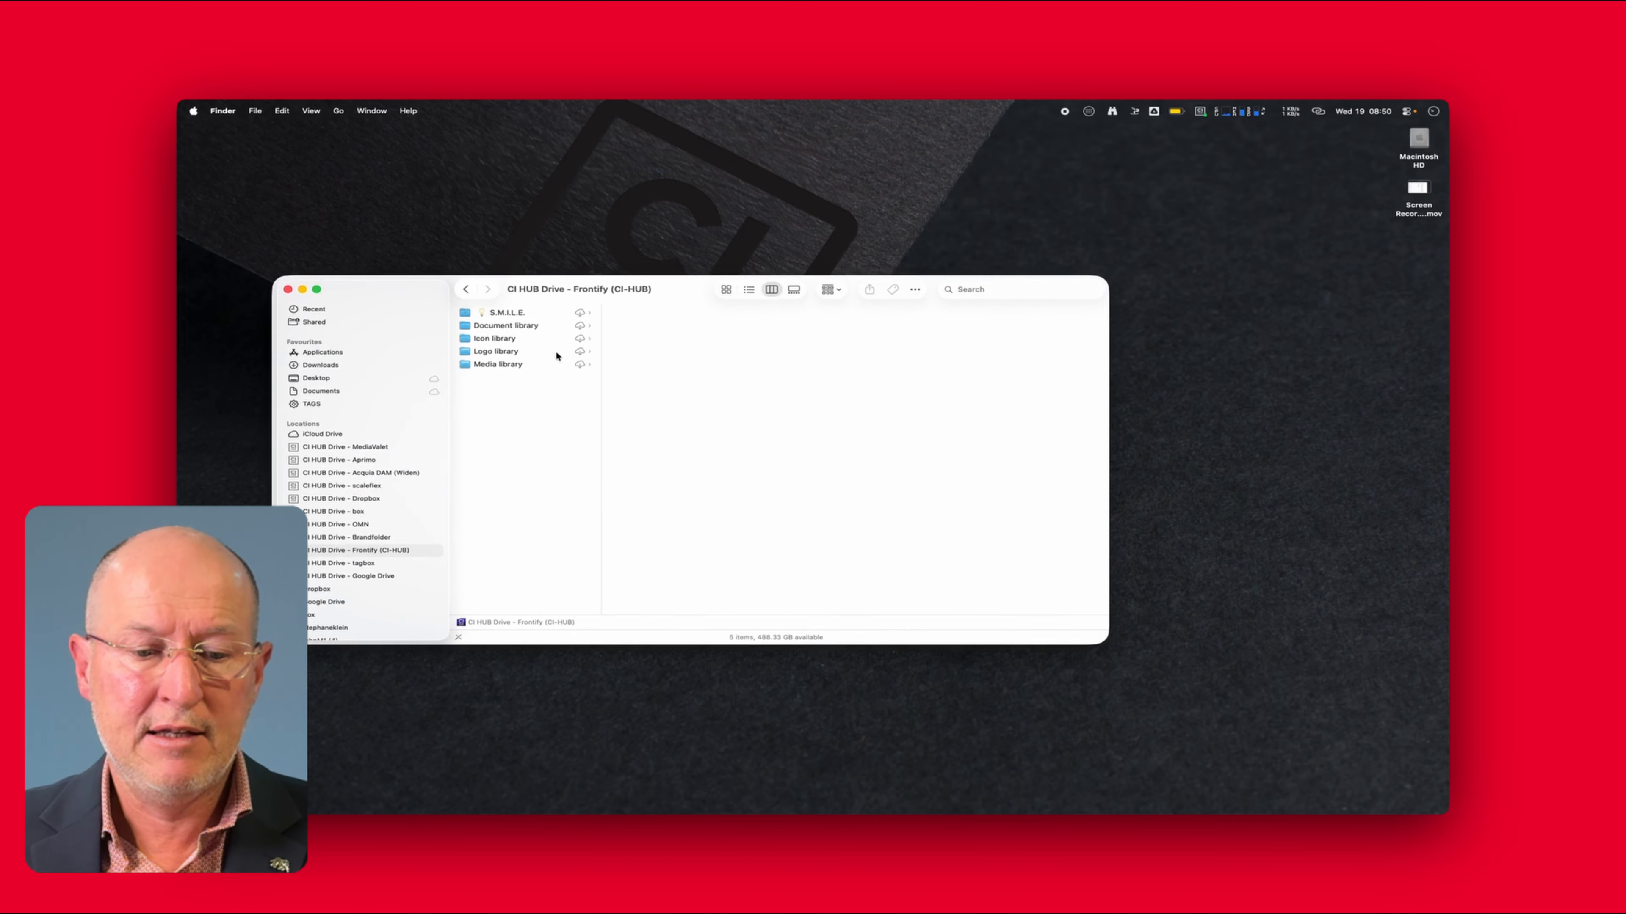
left_click(533, 365)
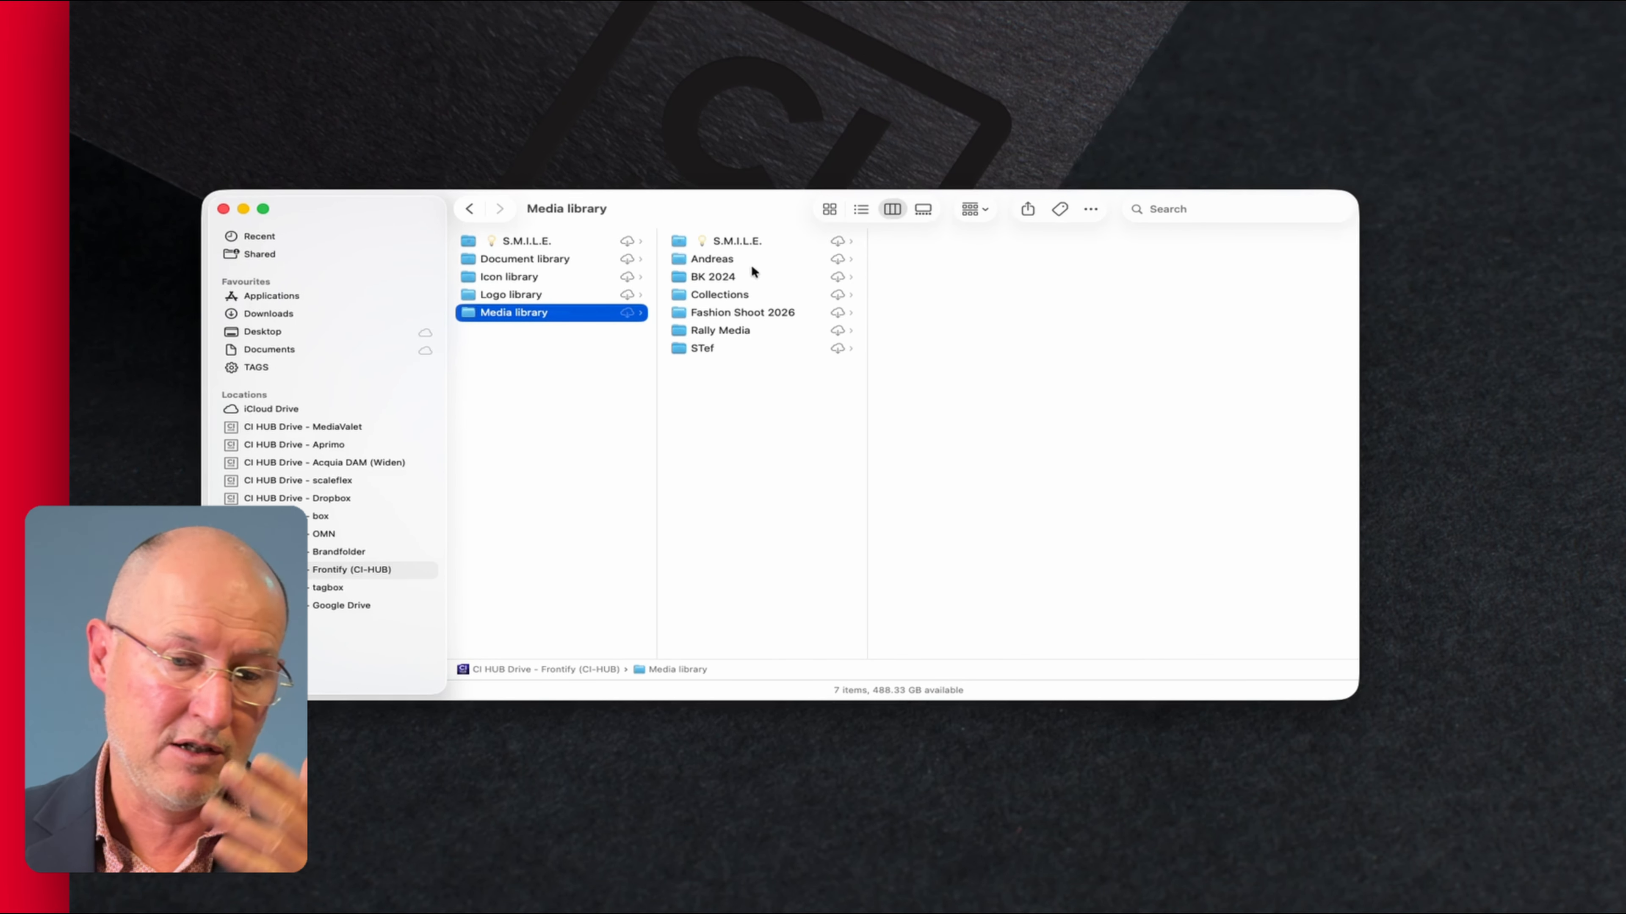
left_click(736, 238)
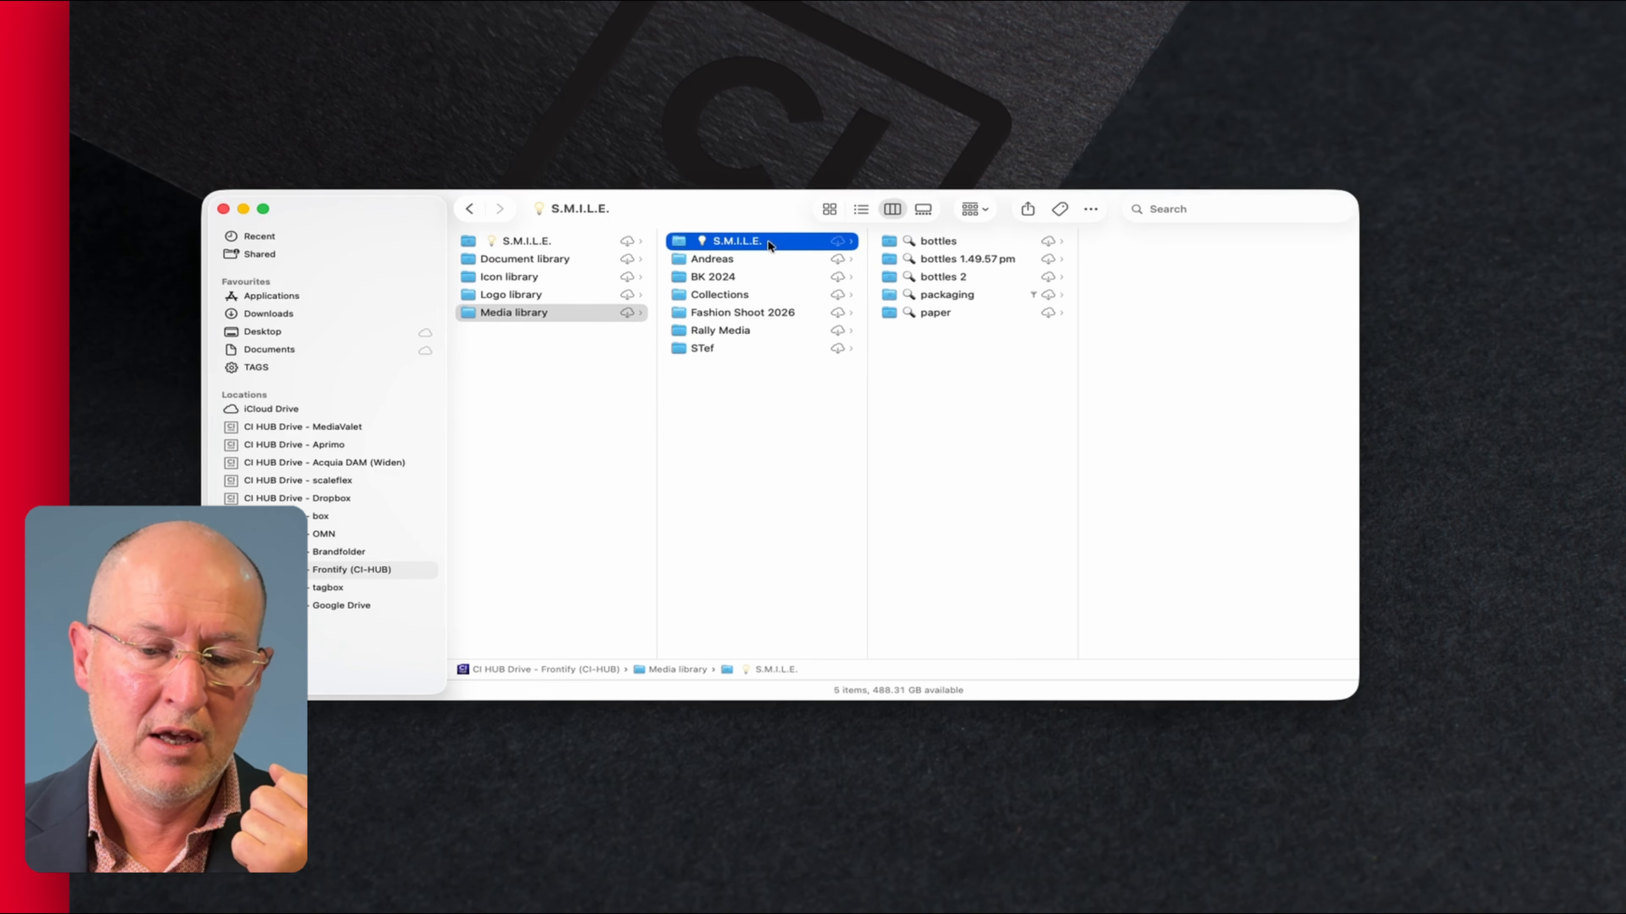
left_click(946, 294)
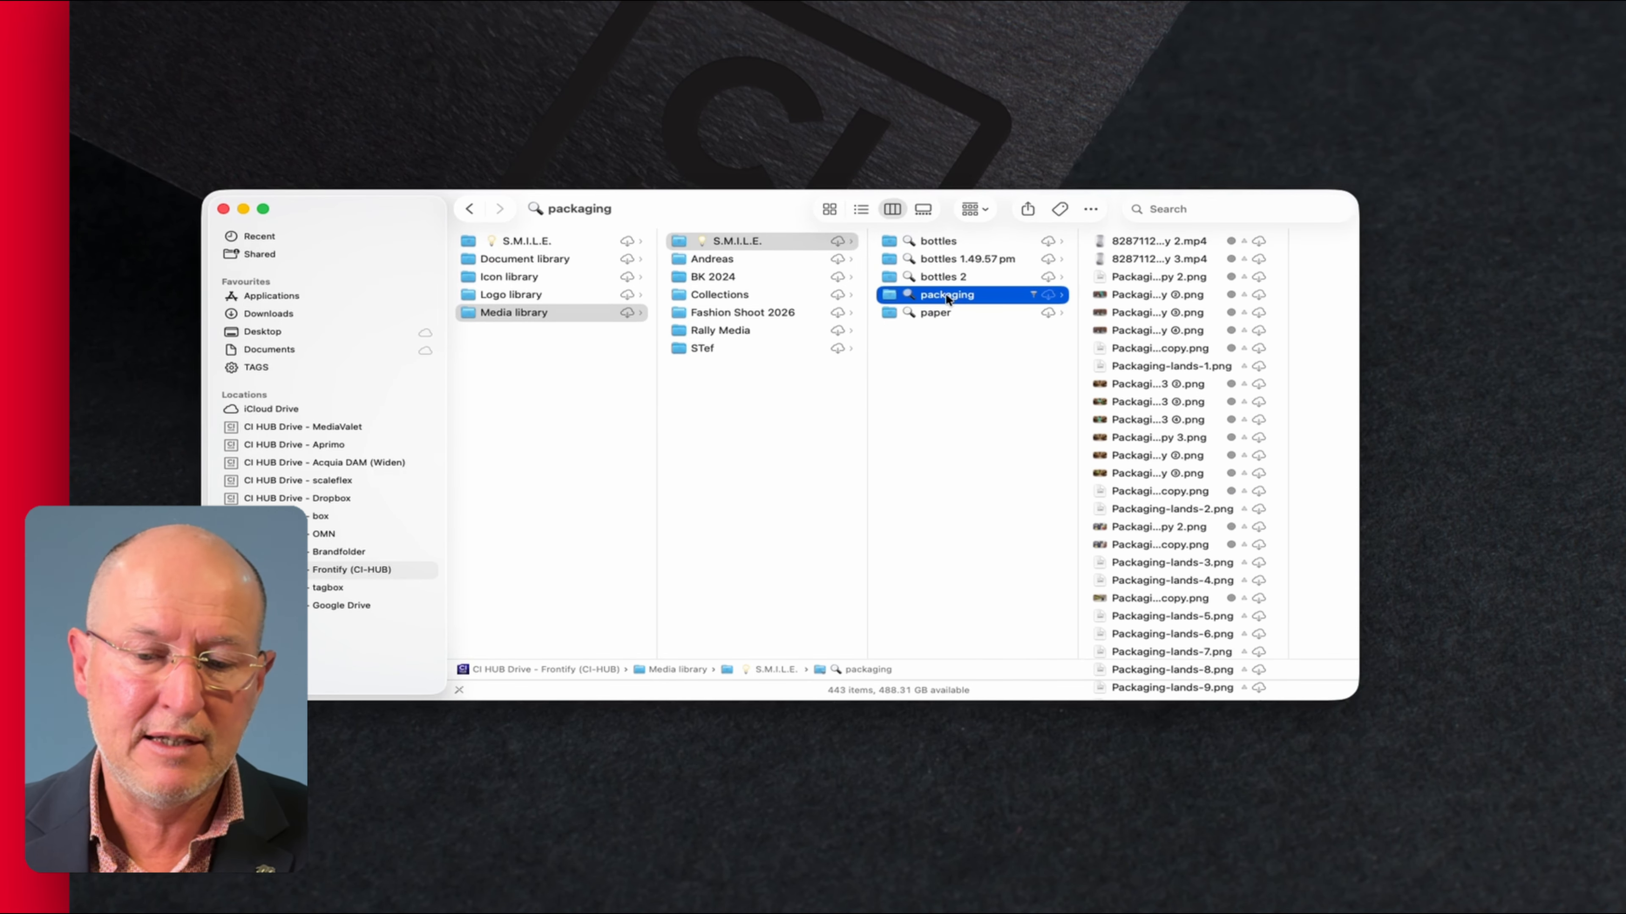